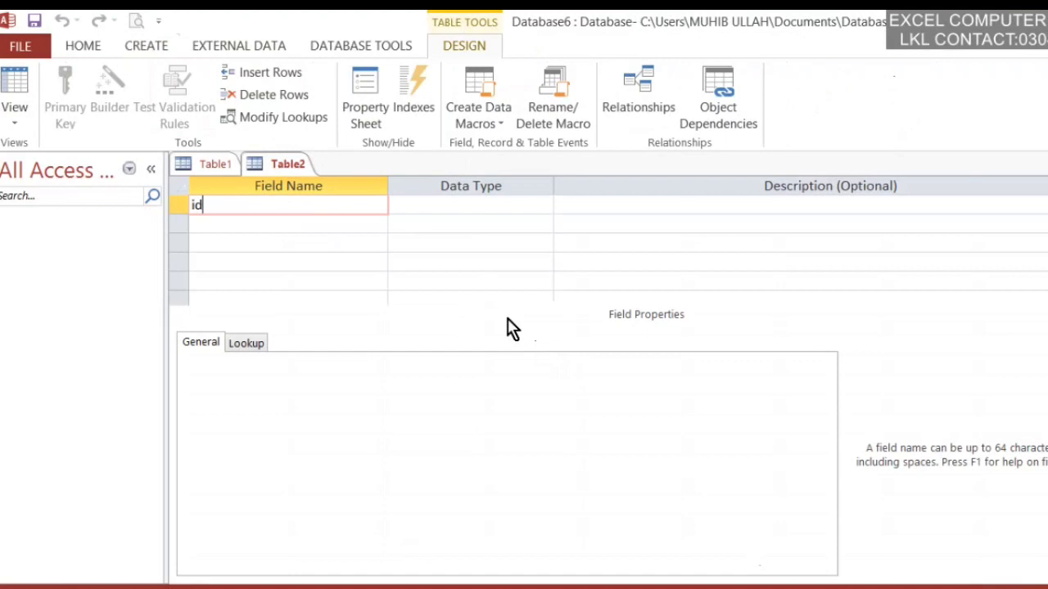
- Set id to AutoNumber and add a name field of type Short Text
{"action": "key", "text": "Tab"}
{"action": "type", "text": "a"}
{"action": "key", "text": "Tab"}
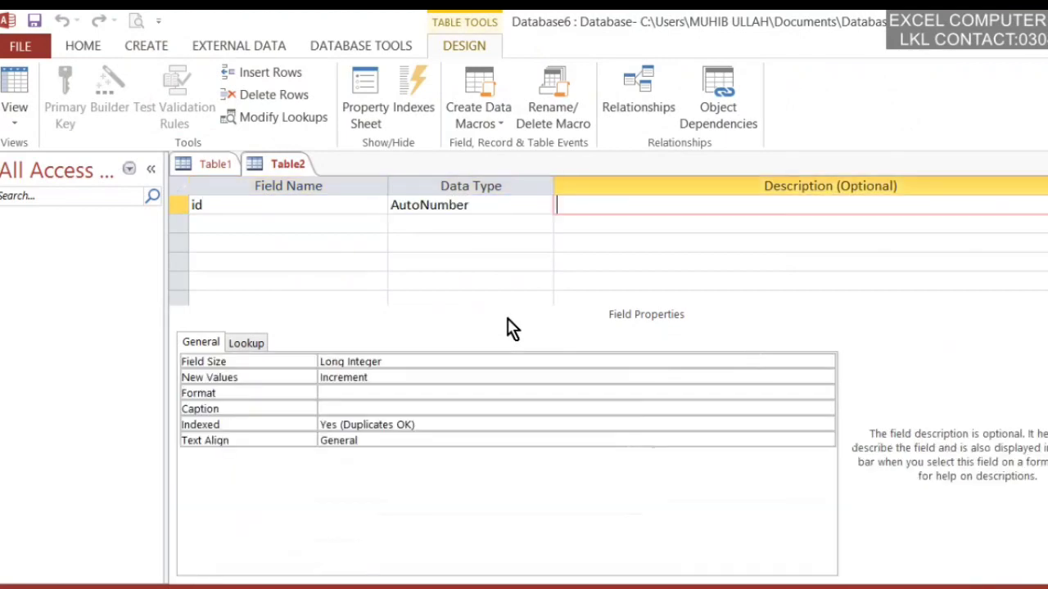
{"action": "key", "text": "Tab"}
{"action": "type", "text": "ame"}
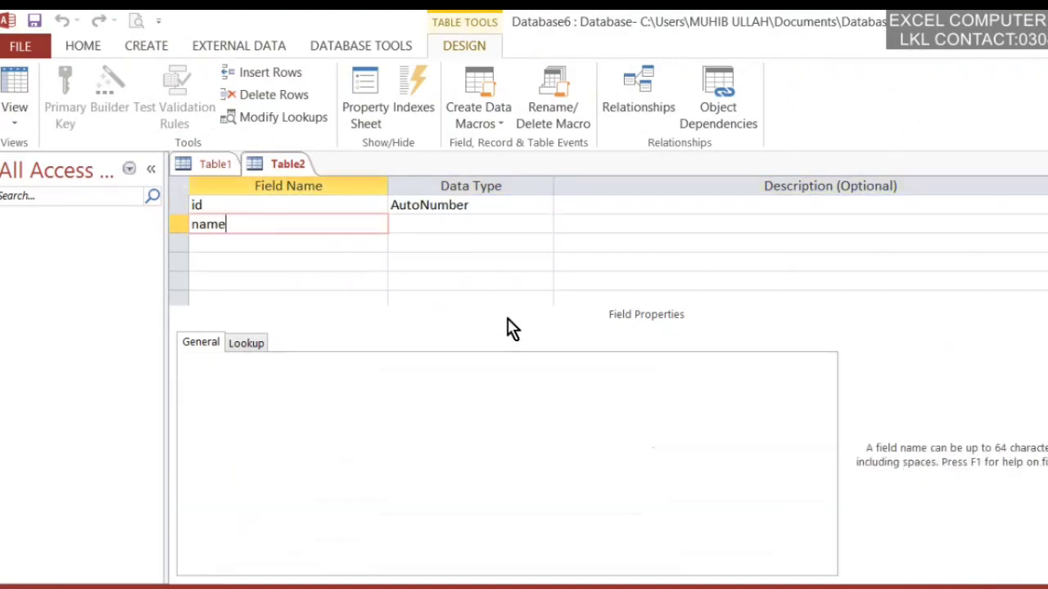
{"action": "key", "text": "Tab"}
{"action": "key", "text": "Return"}
{"action": "key", "text": "Tab"}
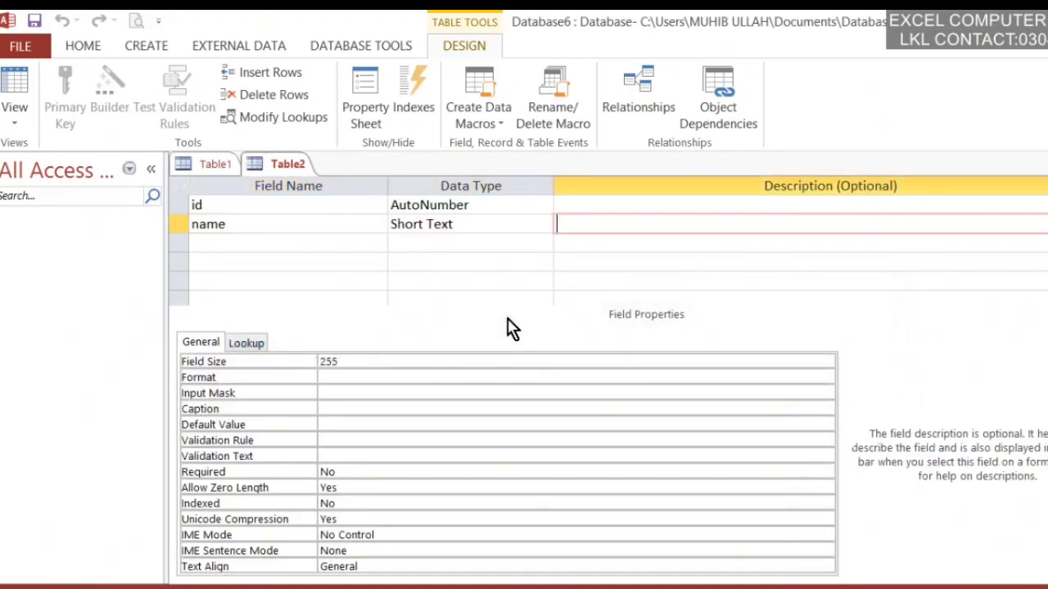
- Add a salary field with the Number data type
{"action": "key", "text": "Tab"}
{"action": "type", "text": "salar"}
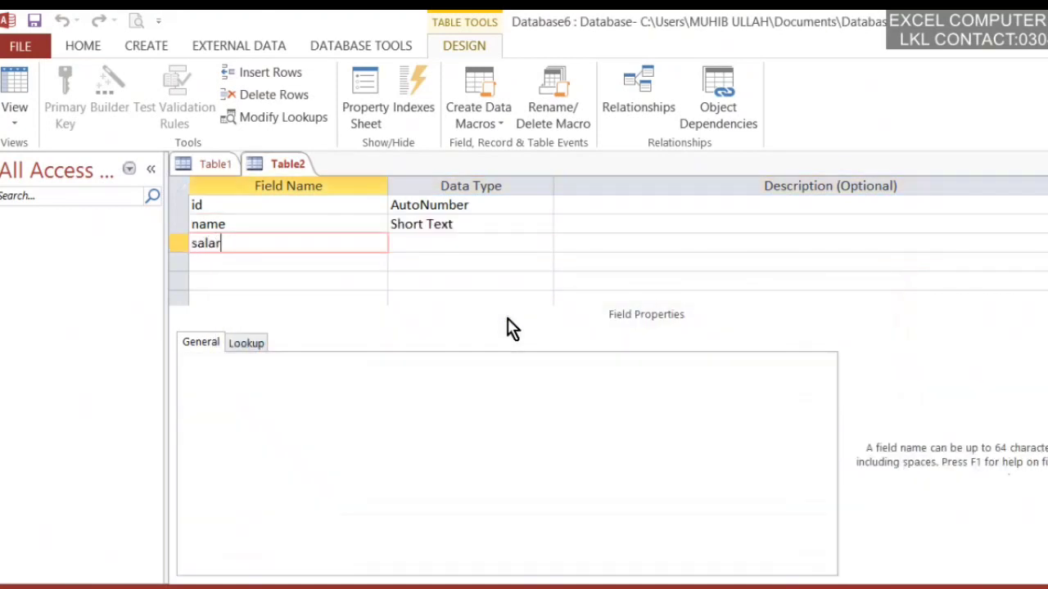
{"action": "type", "text": "y"}
{"action": "key", "text": "Tab"}
{"action": "type", "text": "n"}
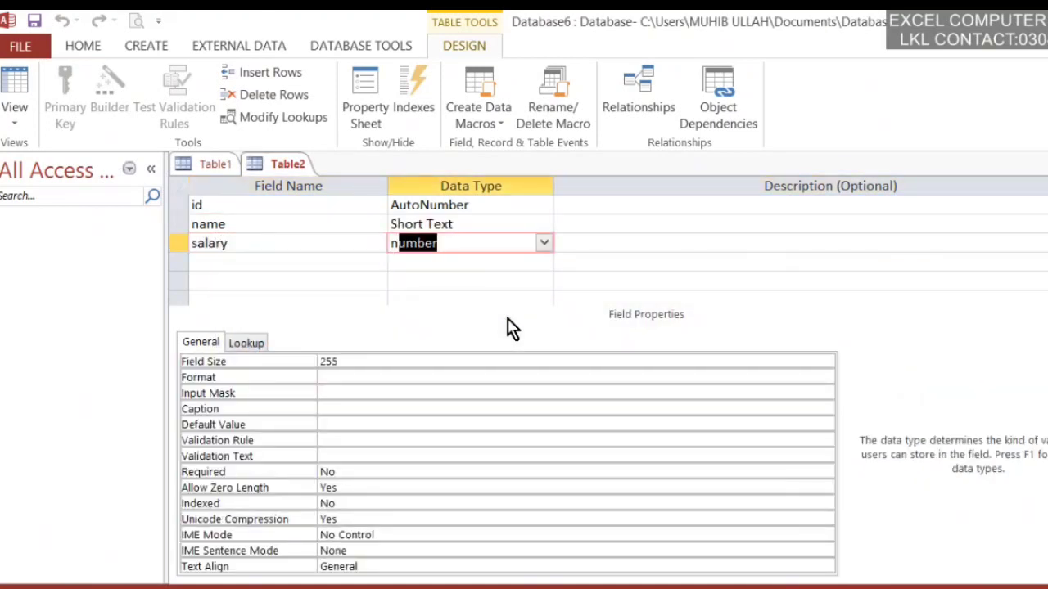
{"action": "left_click", "coordinate": [465, 220]}
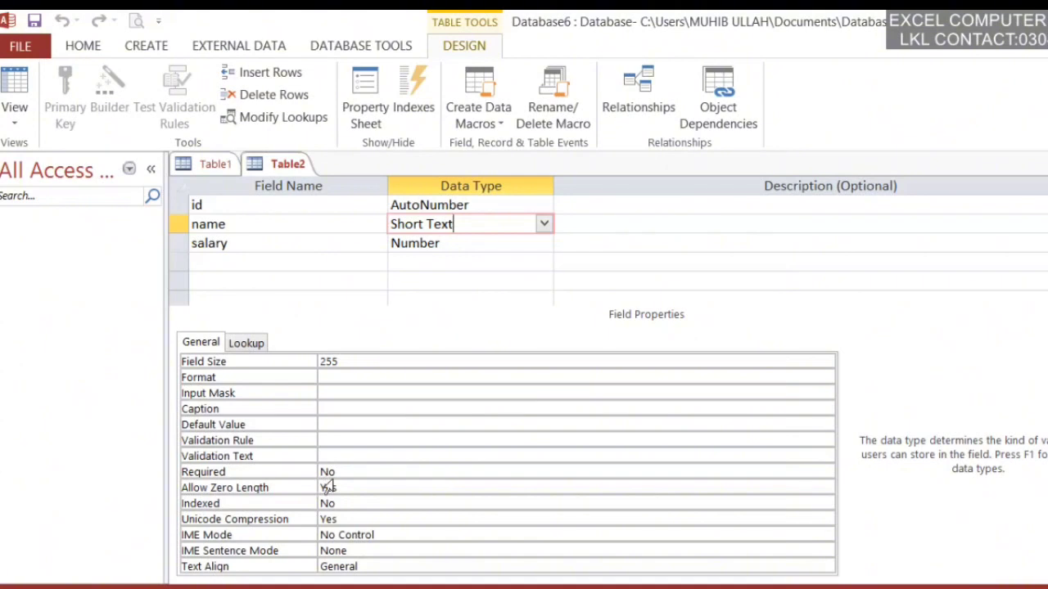
- Close Table1, leaving Table2's design open
{"action": "left_click", "coordinate": [215, 161]}
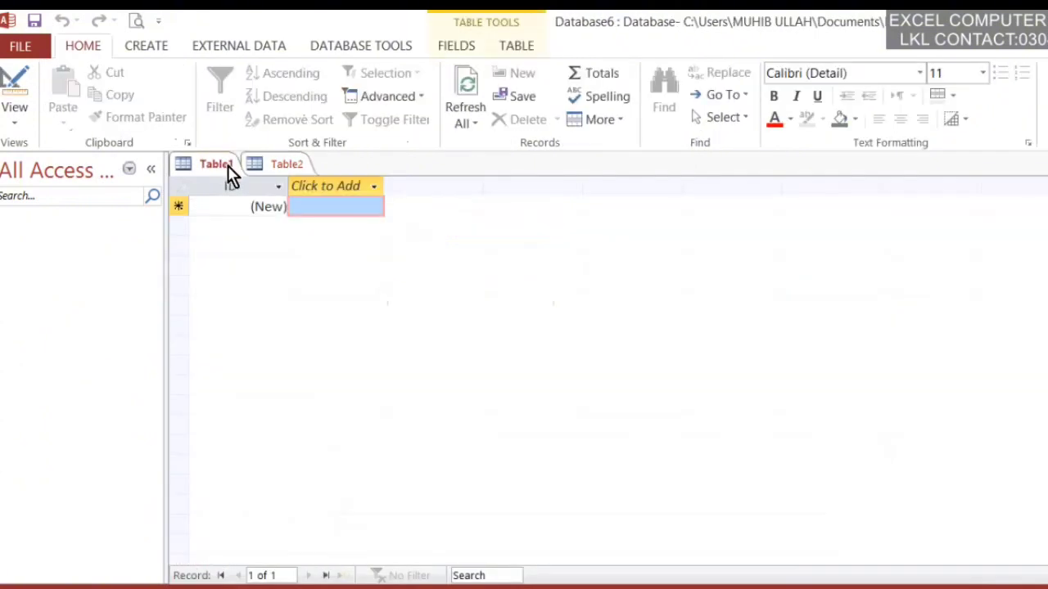
{"action": "left_click", "coordinate": [281, 171]}
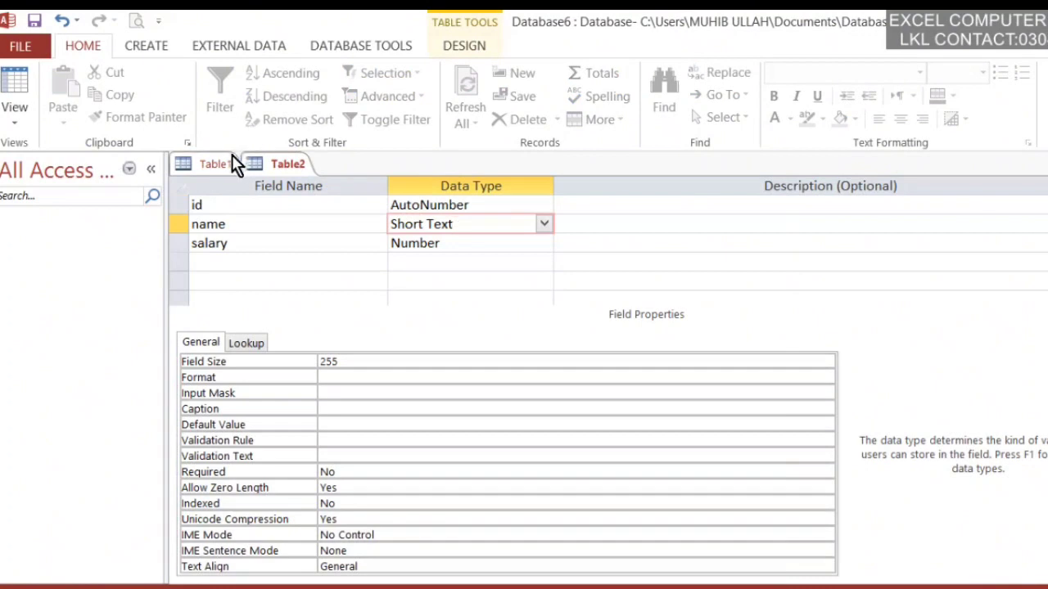
{"action": "left_click", "coordinate": [230, 162]}
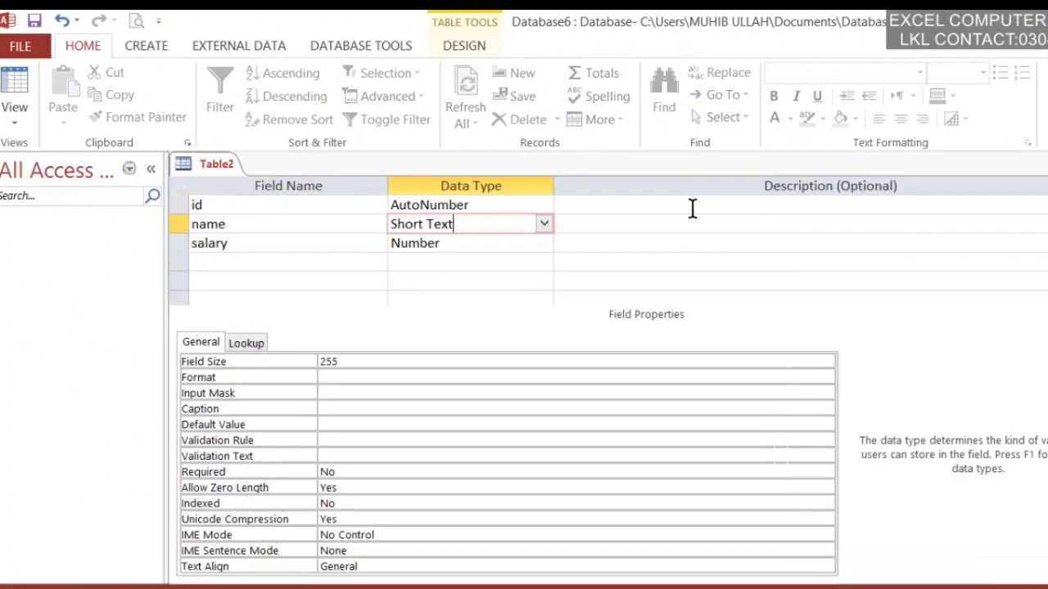
- Save the table as Table2 with a primary key and enter records 1 and 2 in Datasheet View
{"action": "right_click", "coordinate": [222, 161]}
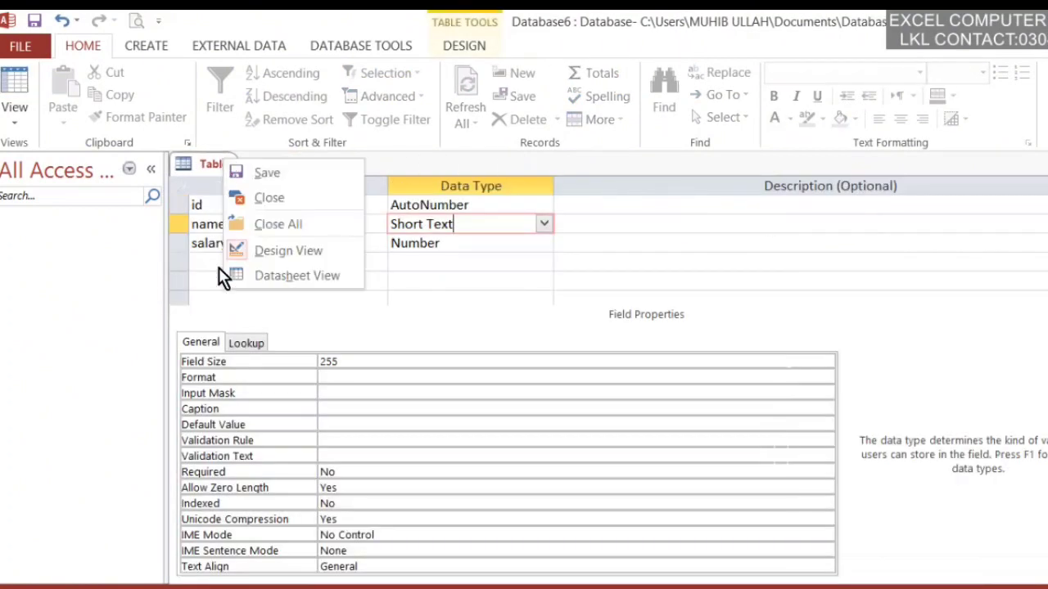
{"action": "left_click", "coordinate": [254, 275]}
{"action": "left_click", "coordinate": [544, 385]}
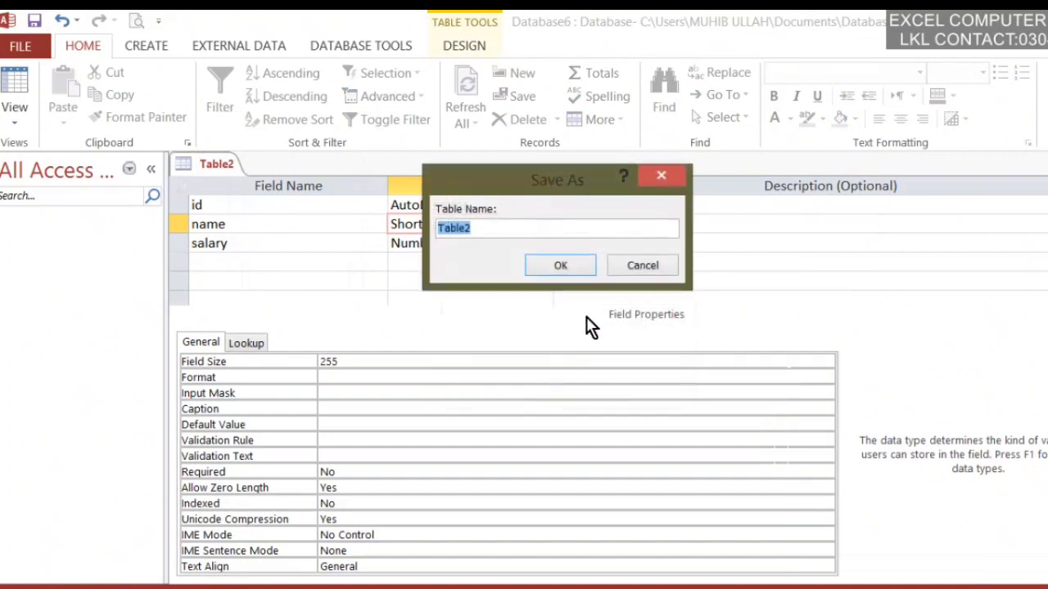
{"action": "left_click", "coordinate": [555, 270]}
{"action": "left_click", "coordinate": [502, 396]}
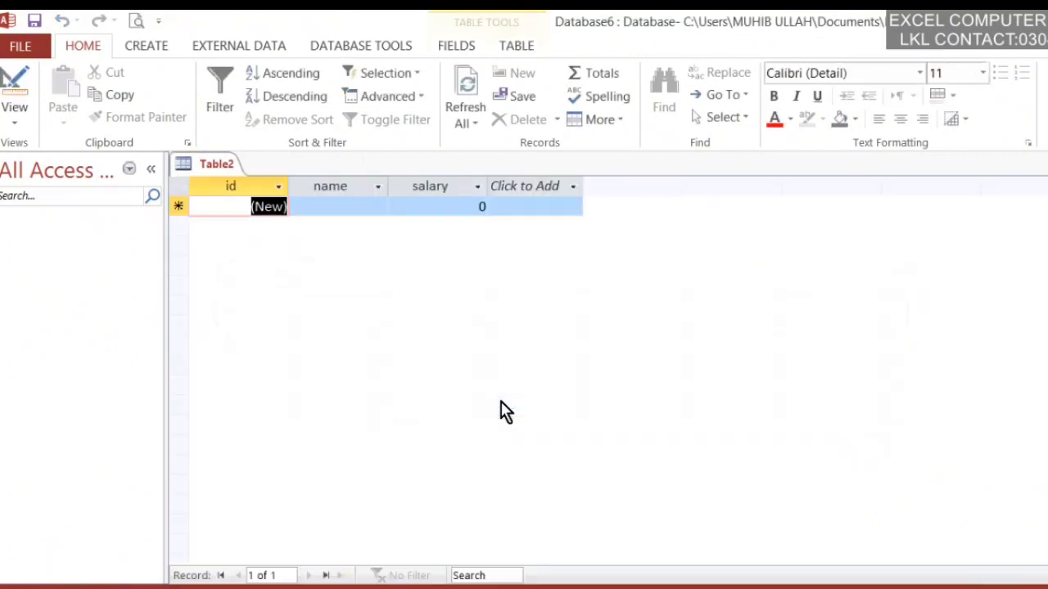
{"action": "left_click", "coordinate": [328, 207]}
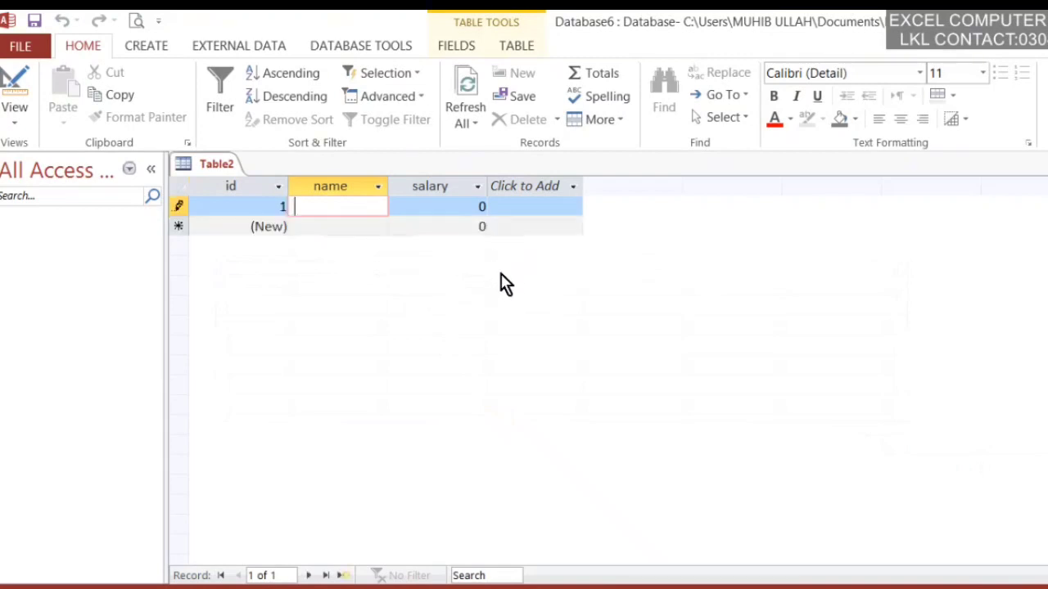
{"action": "left_click", "coordinate": [320, 228]}
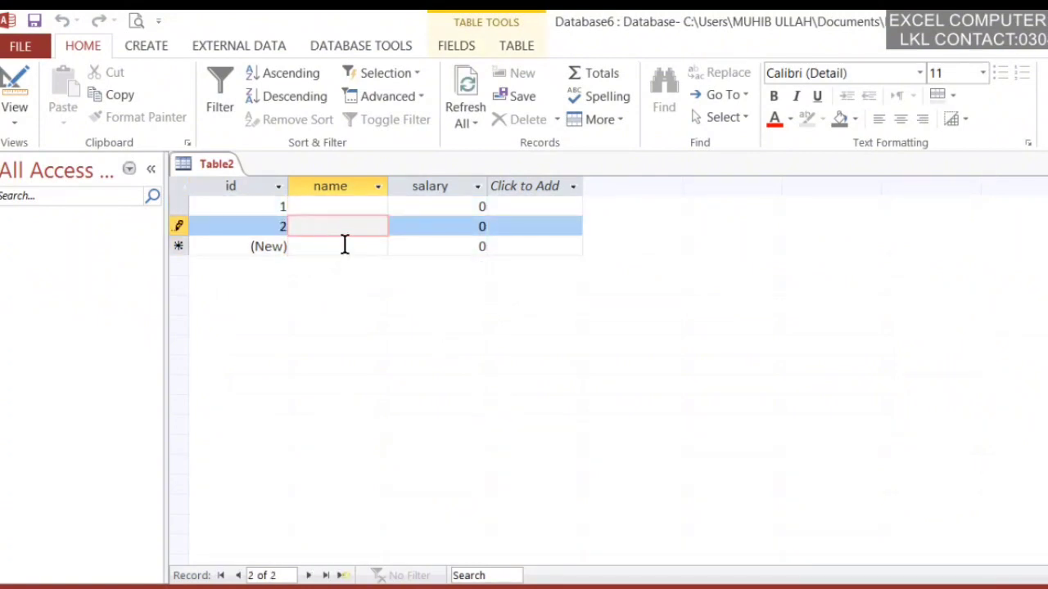
- In Design View, set the name field's Required to Yes and Allow Zero Length to No
{"action": "right_click", "coordinate": [191, 163]}
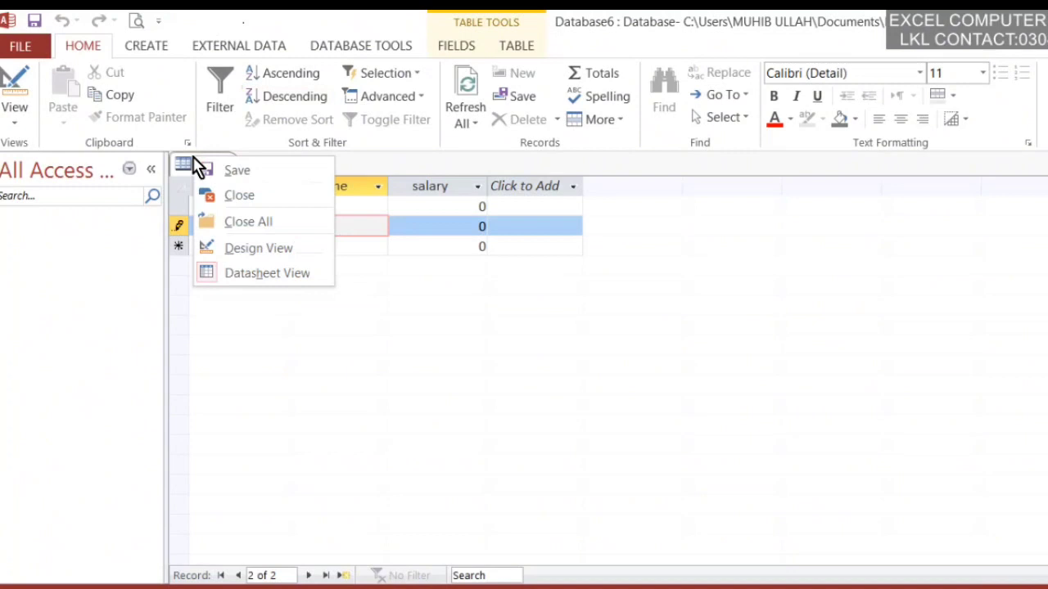
{"action": "left_click", "coordinate": [278, 248]}
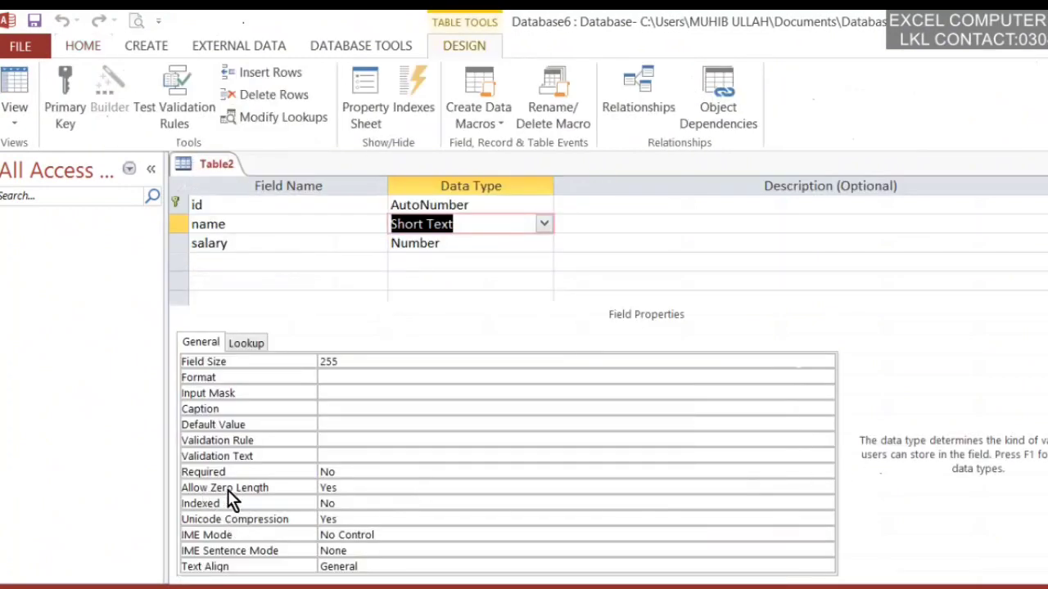
{"action": "double_click", "coordinate": [346, 471]}
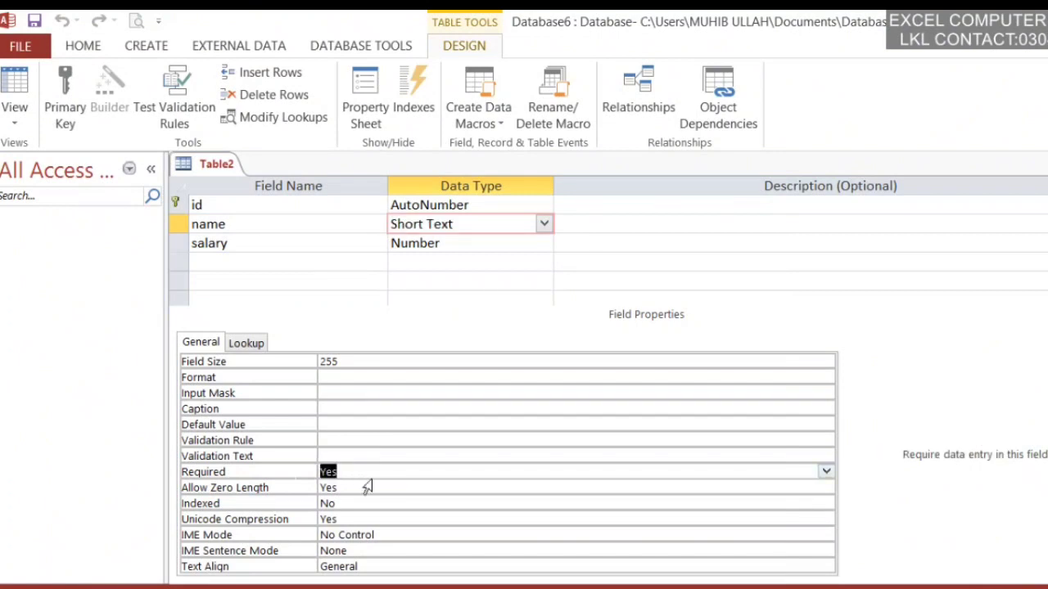
{"action": "left_click", "coordinate": [335, 488]}
{"action": "double_click", "coordinate": [342, 488]}
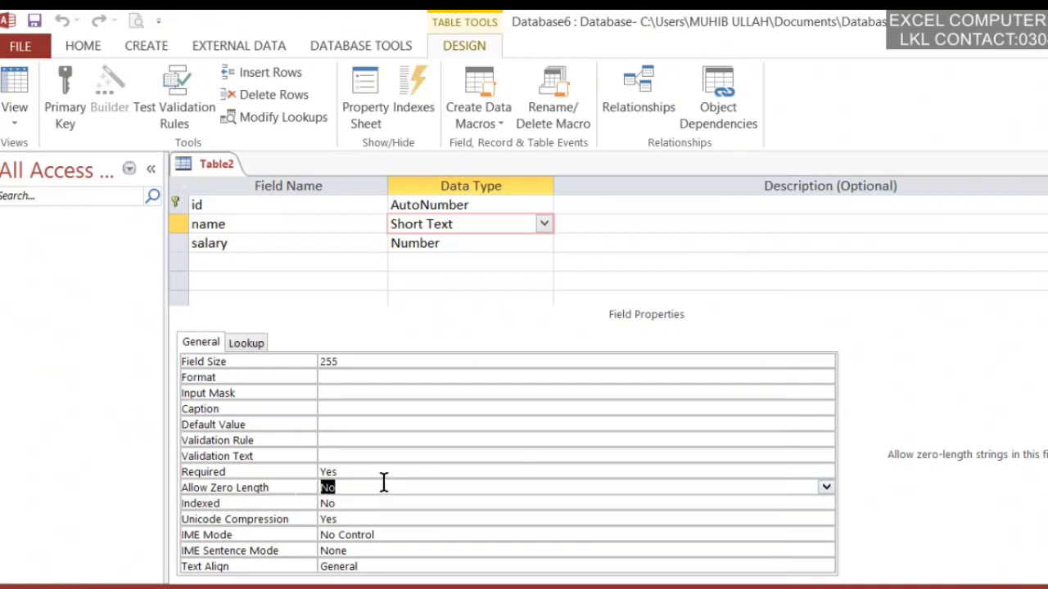
- Save the design, keeping the new rules despite existing data, and return to Datasheet View
{"action": "right_click", "coordinate": [208, 163]}
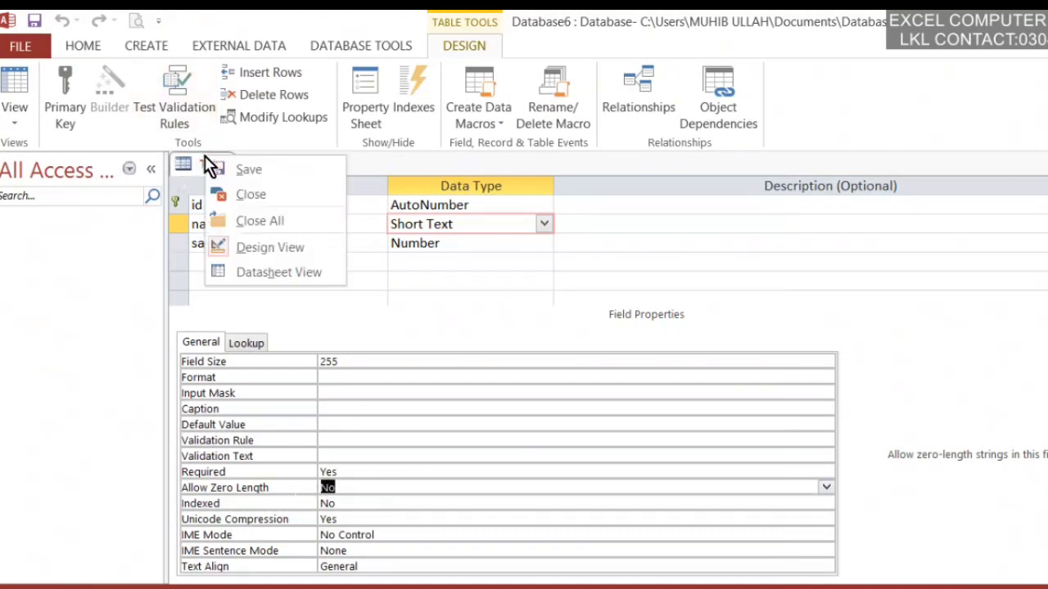
{"action": "left_click", "coordinate": [274, 271]}
{"action": "left_click", "coordinate": [547, 386]}
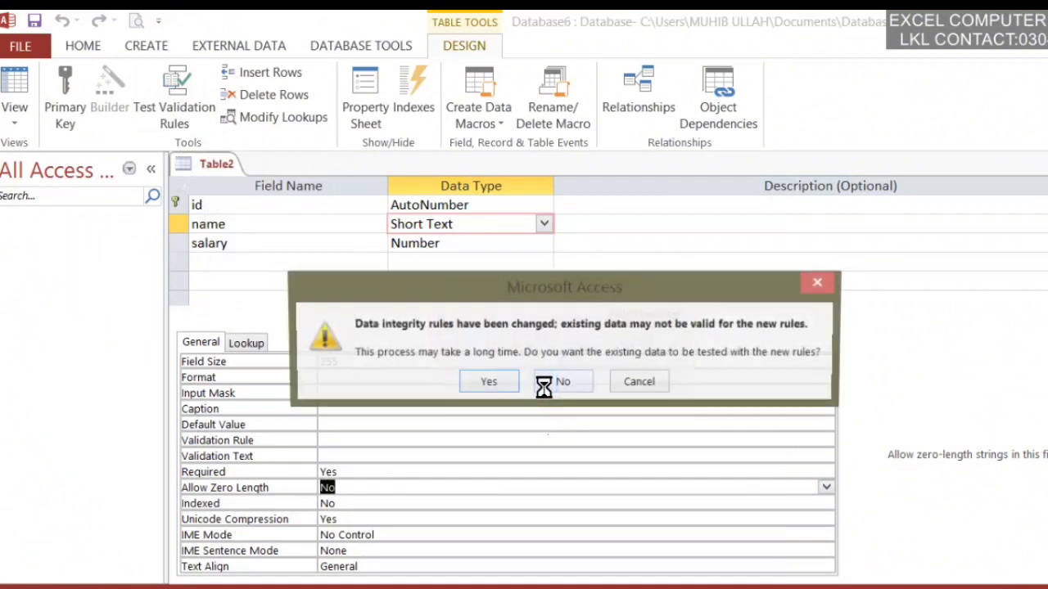
{"action": "left_click", "coordinate": [501, 387]}
{"action": "left_click", "coordinate": [497, 407]}
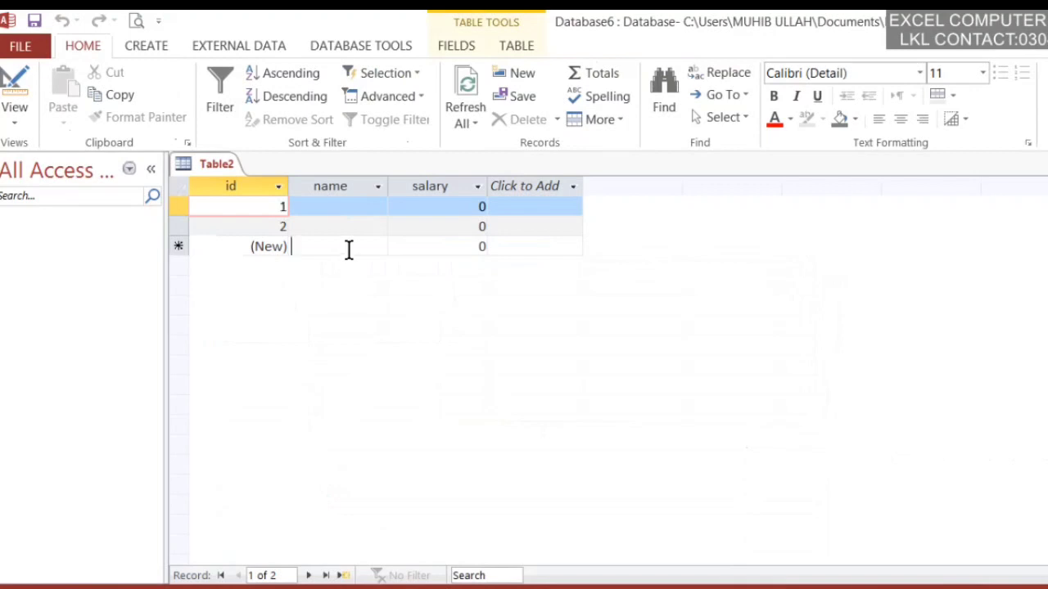
- Add record 3 with name 2 and salary 3 after the required-name warning
{"action": "left_click", "coordinate": [347, 249]}
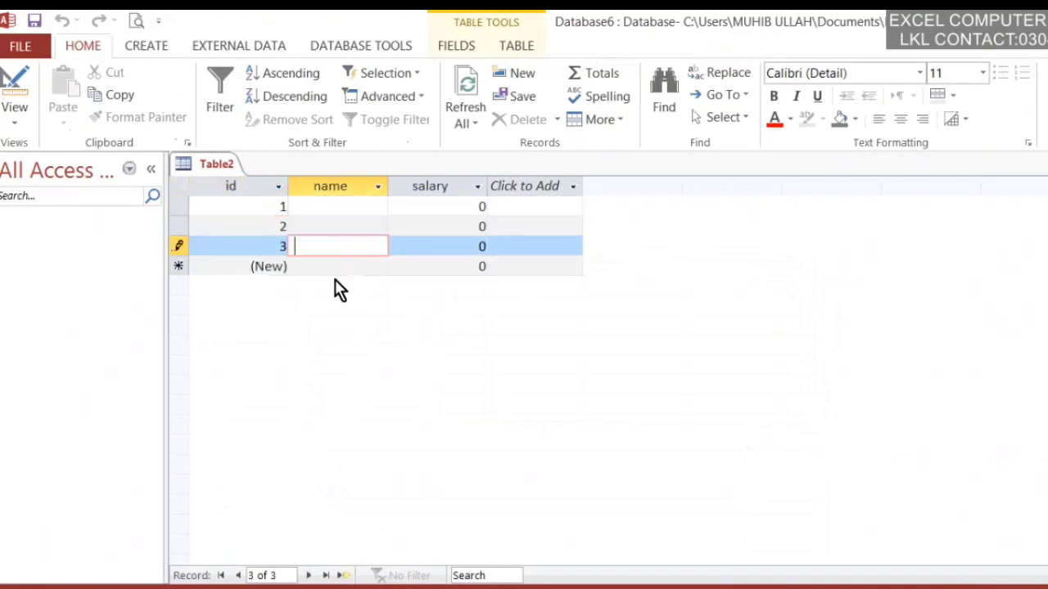
{"action": "key", "text": "Return"}
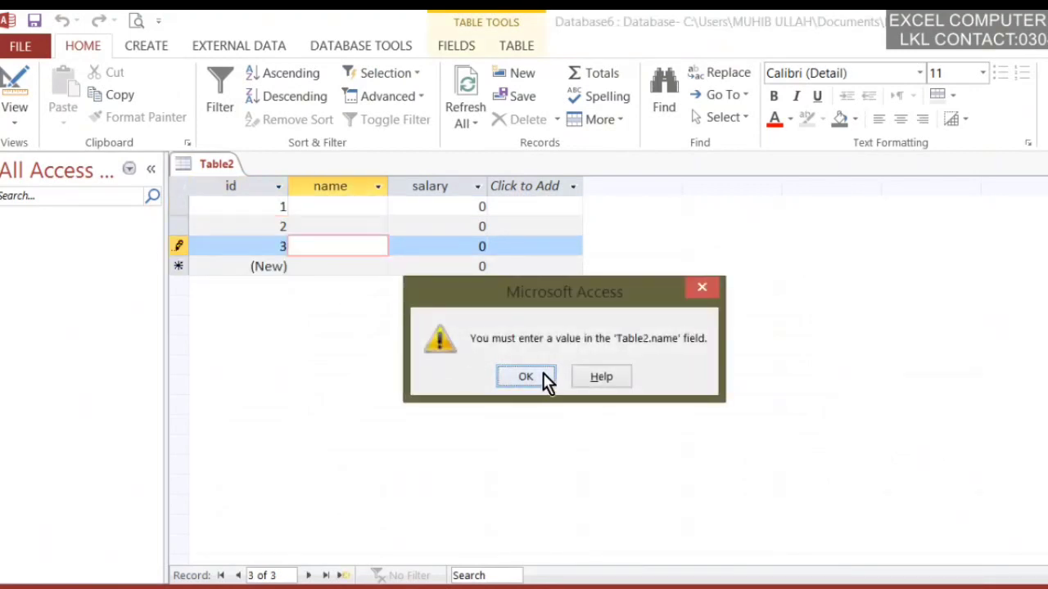
{"action": "left_click", "coordinate": [542, 373]}
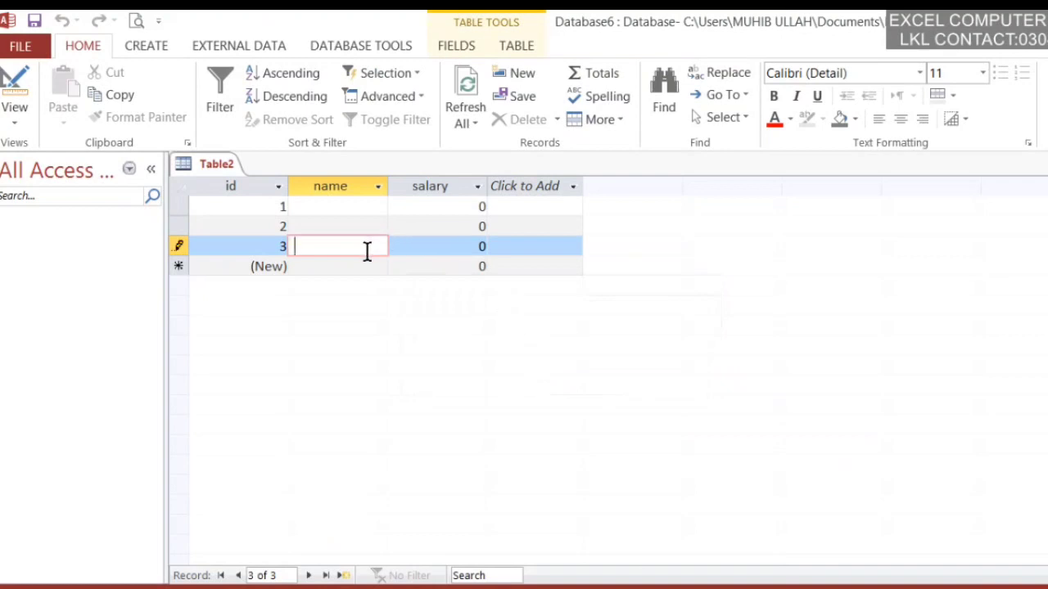
{"action": "type", "text": "2"}
{"action": "key", "text": "Tab"}
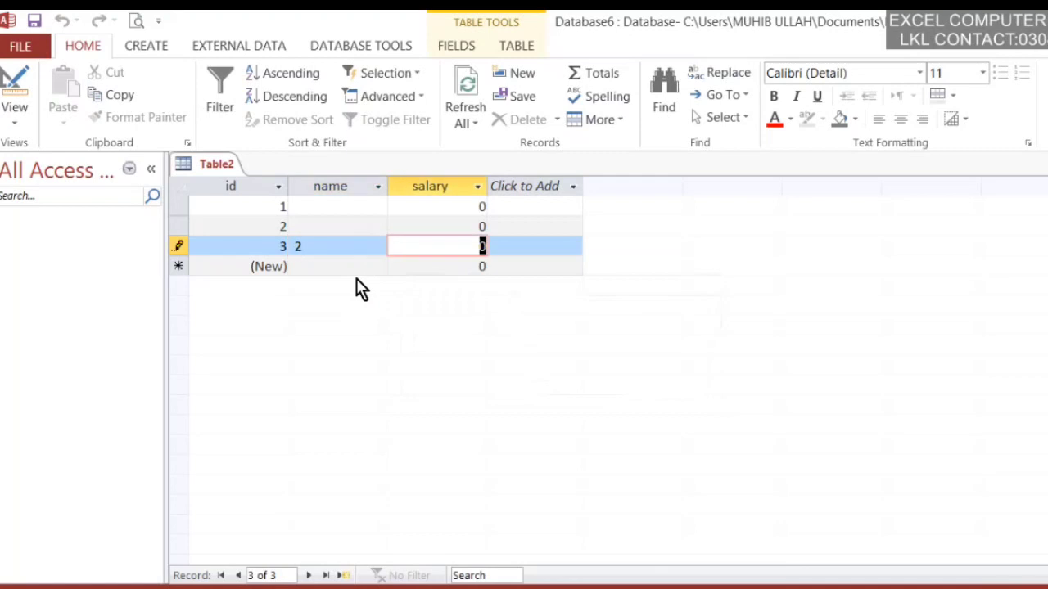
{"action": "type", "text": "3"}
{"action": "key", "text": "Tab"}
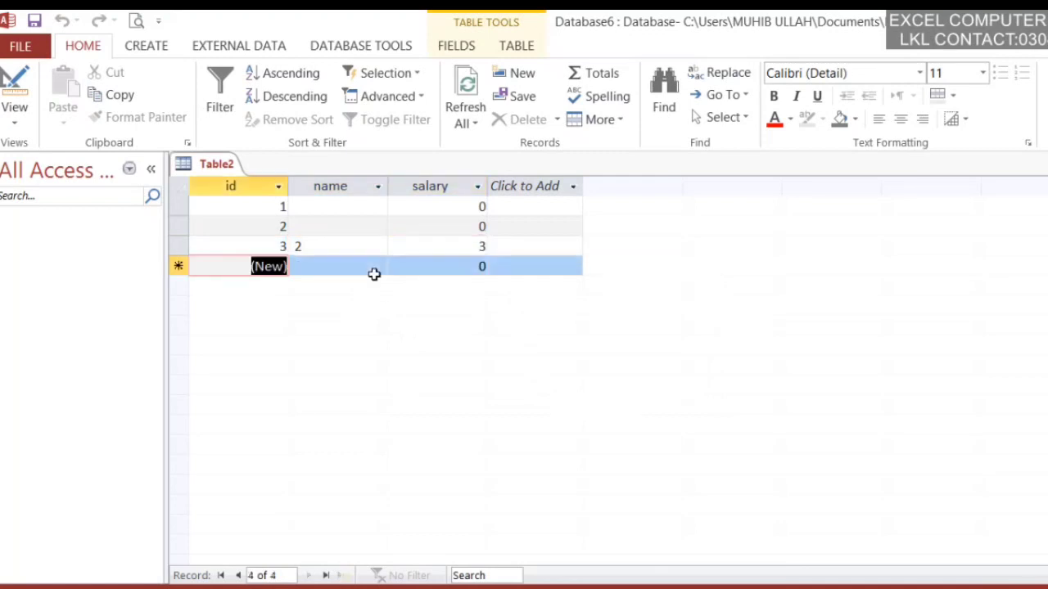
- Add record 4 with name h after dismissing the required-name warning
{"action": "key", "text": "Tab"}
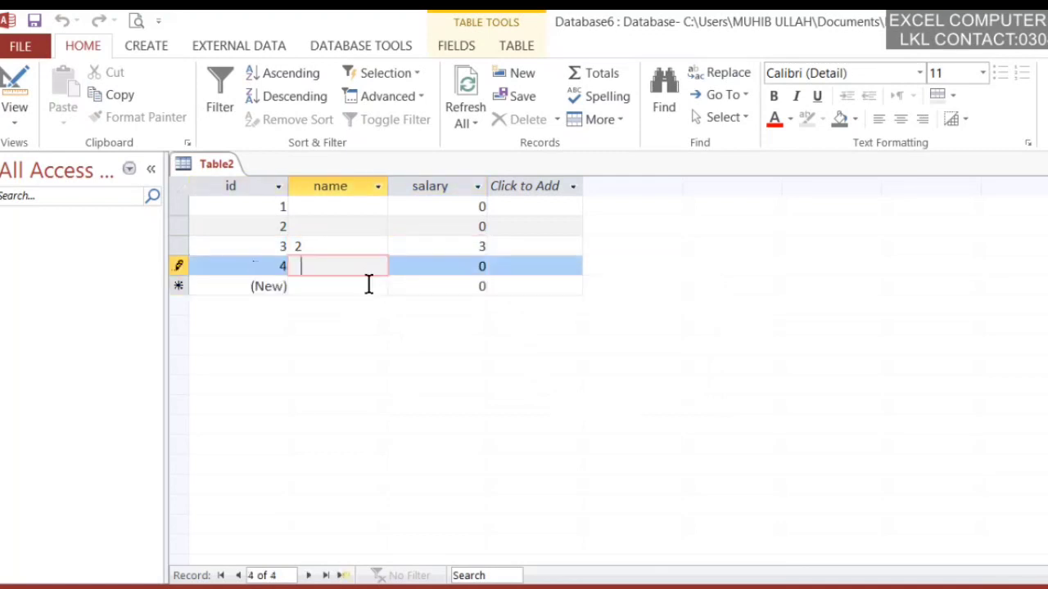
{"action": "left_click", "coordinate": [380, 286]}
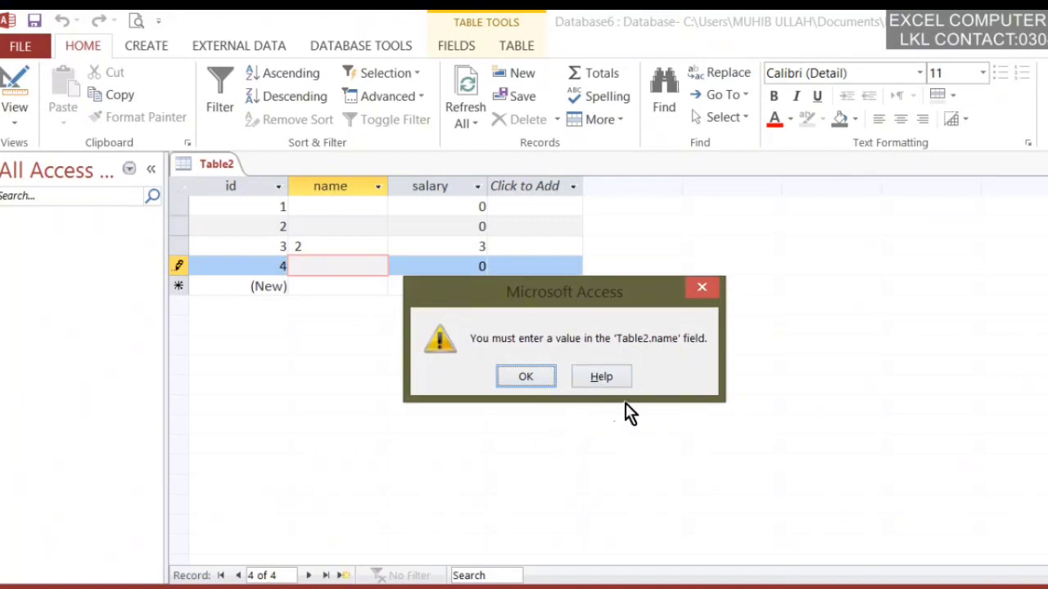
{"action": "left_click", "coordinate": [514, 374]}
{"action": "type", "text": "h"}
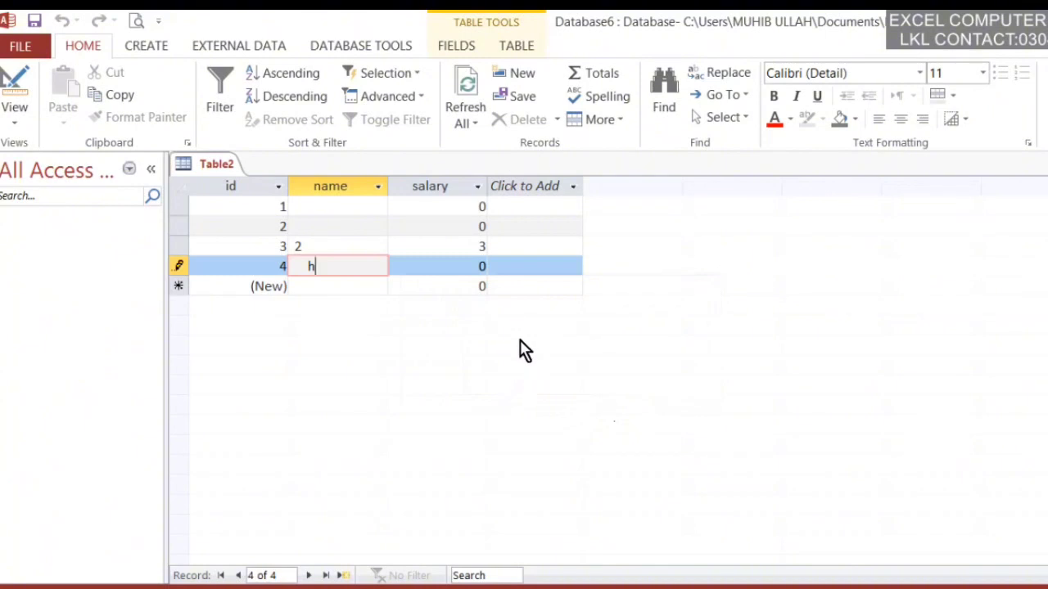
{"action": "key", "text": "Tab"}
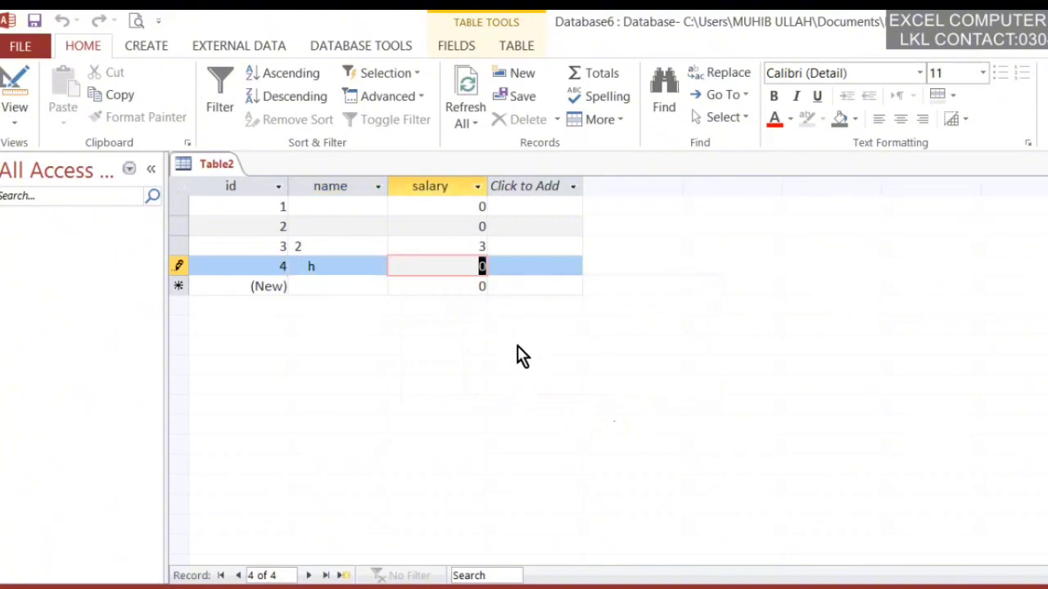
- In Design View, set name's Allow Zero Length back to Yes and Required to No
{"action": "right_click", "coordinate": [190, 174]}
{"action": "left_click", "coordinate": [282, 253]}
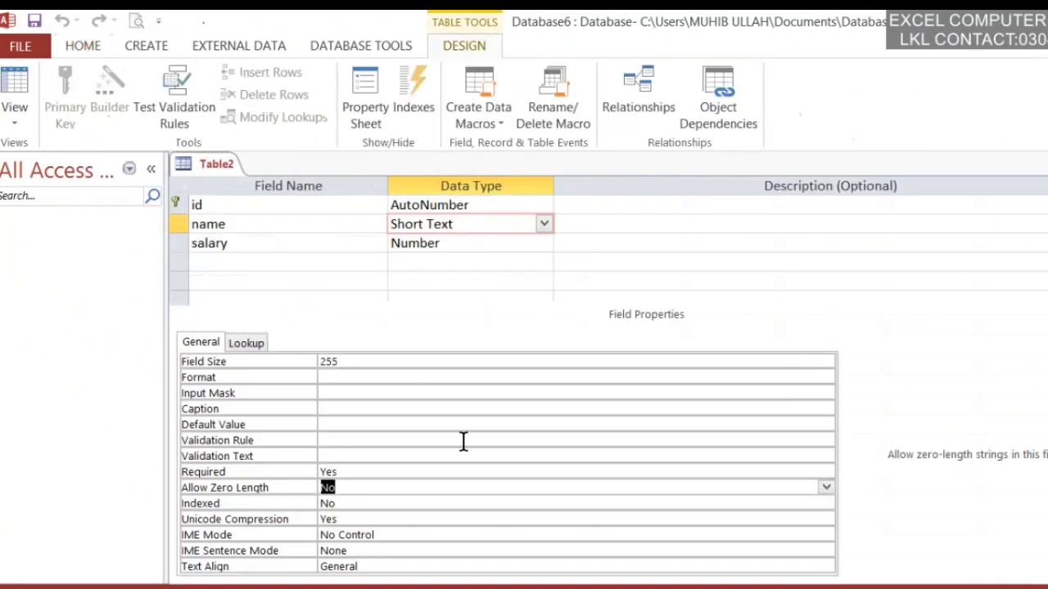
{"action": "double_click", "coordinate": [348, 487]}
{"action": "double_click", "coordinate": [363, 472]}
{"action": "double_click", "coordinate": [357, 472]}
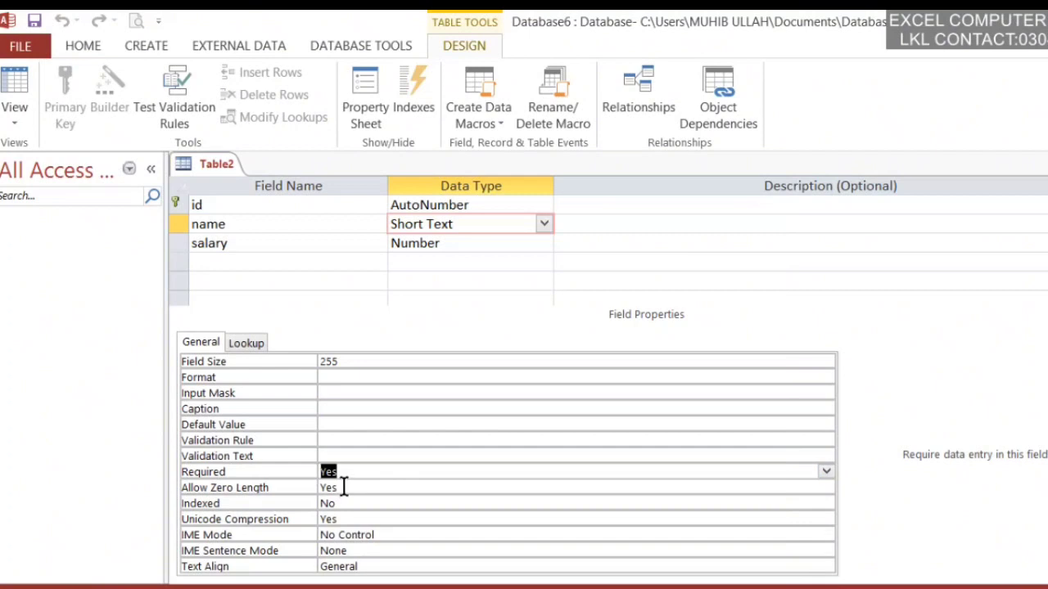
{"action": "double_click", "coordinate": [354, 467]}
{"action": "right_click", "coordinate": [229, 172]}
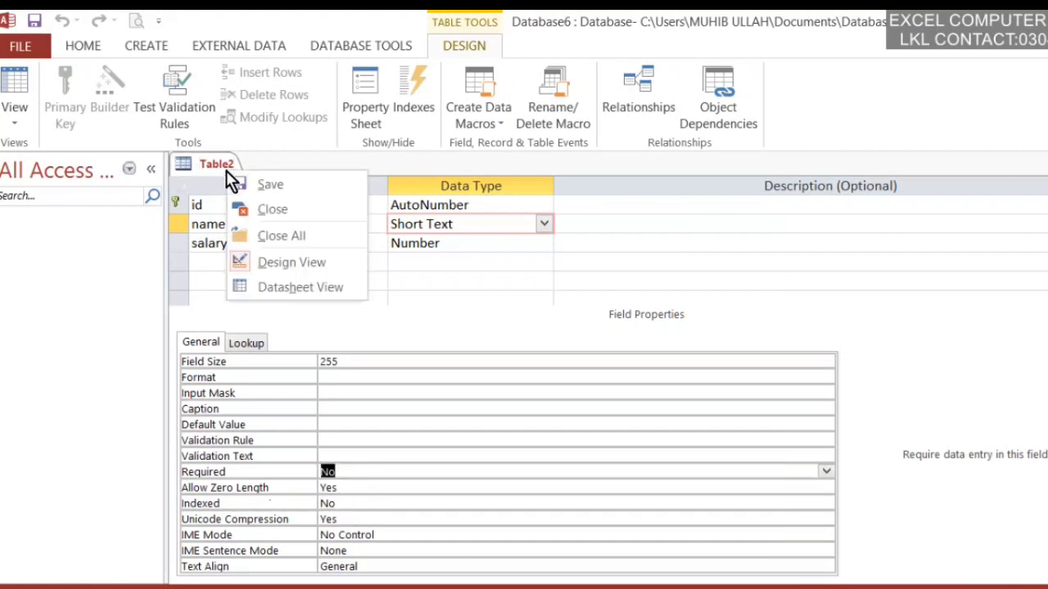
- Save, switch to Datasheet View, and add records 5 and 6 both named khan
{"action": "left_click", "coordinate": [281, 284]}
{"action": "left_click", "coordinate": [524, 384]}
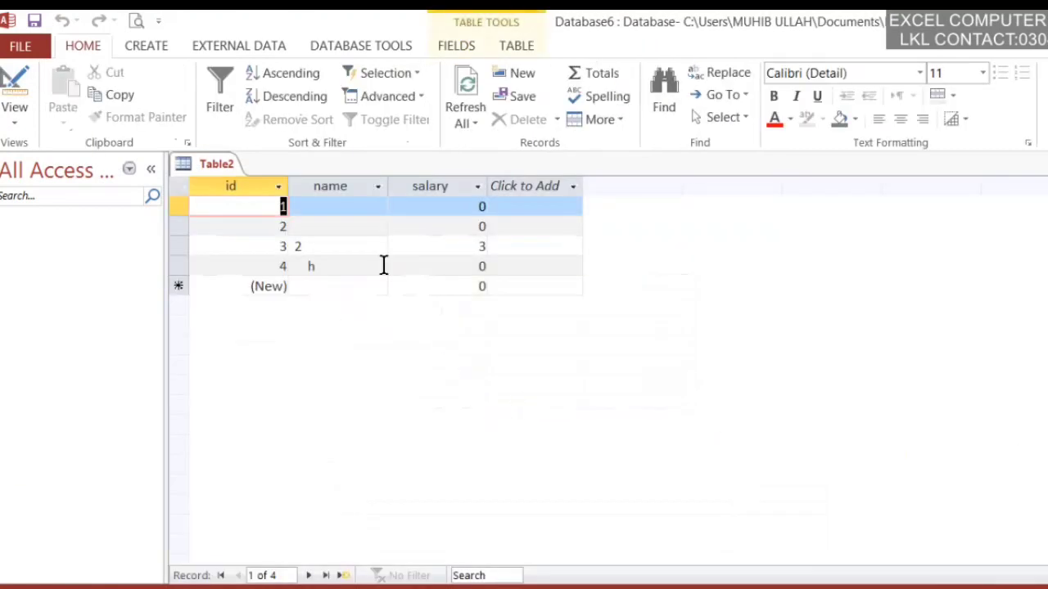
{"action": "left_click", "coordinate": [339, 285]}
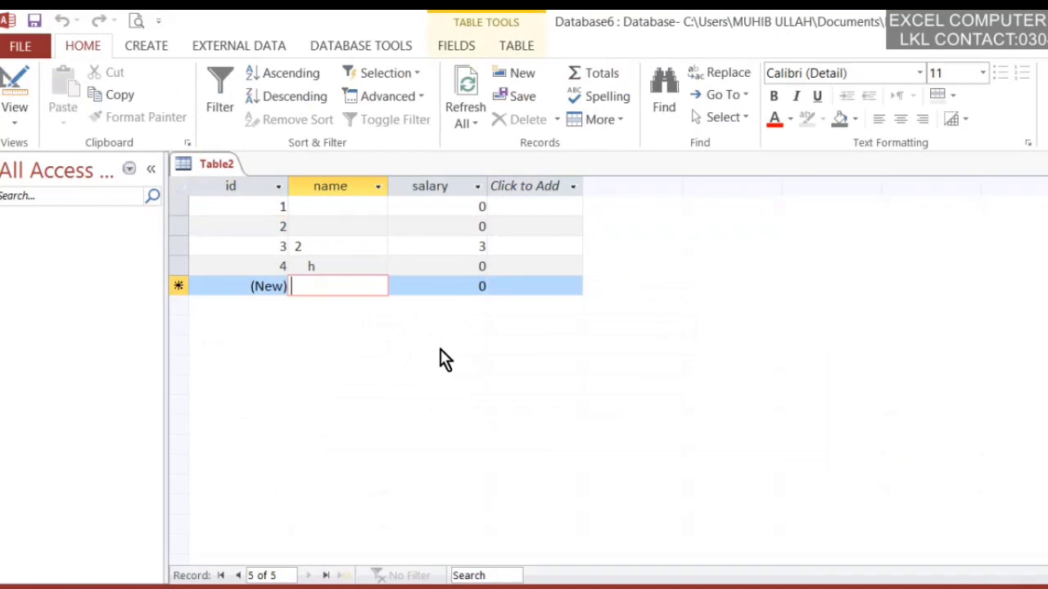
{"action": "type", "text": "k"}
{"action": "key", "text": "Tab"}
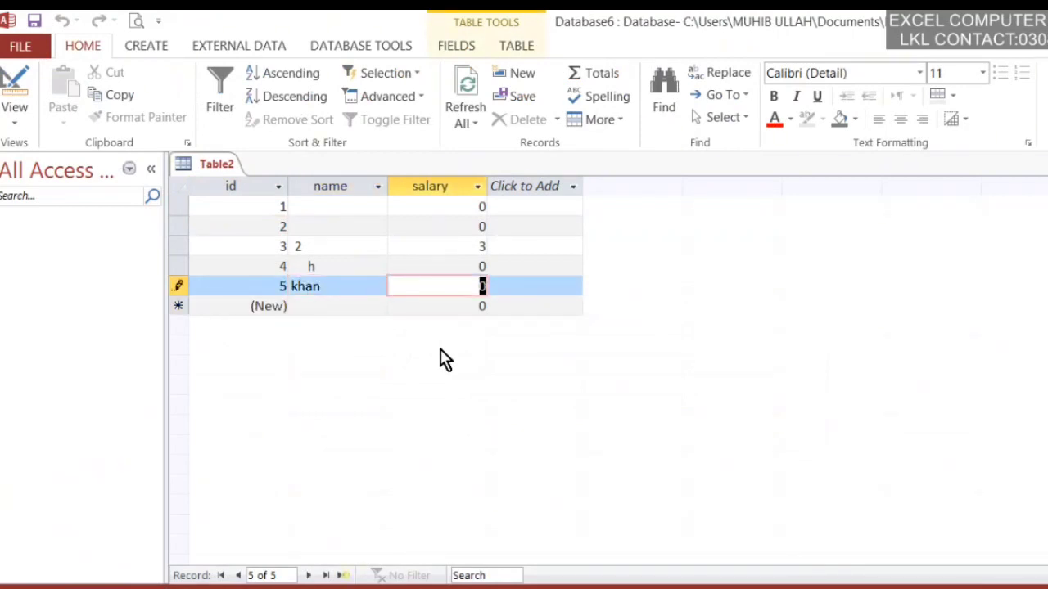
{"action": "key", "text": "Tab"}
{"action": "type", "text": "kh"}
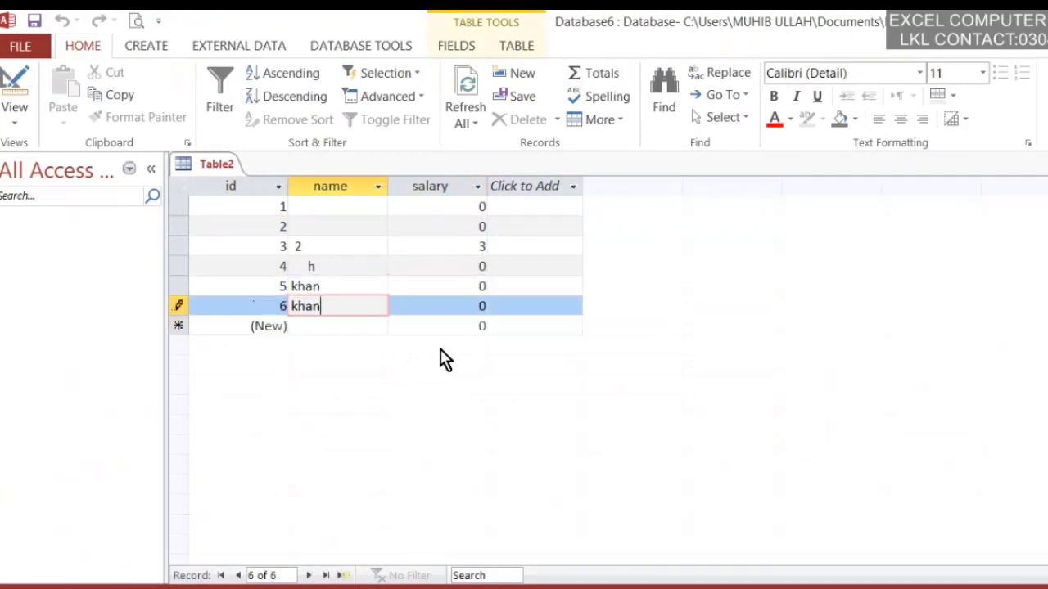
{"action": "left_click", "coordinate": [360, 270]}
{"action": "left_click", "coordinate": [349, 284]}
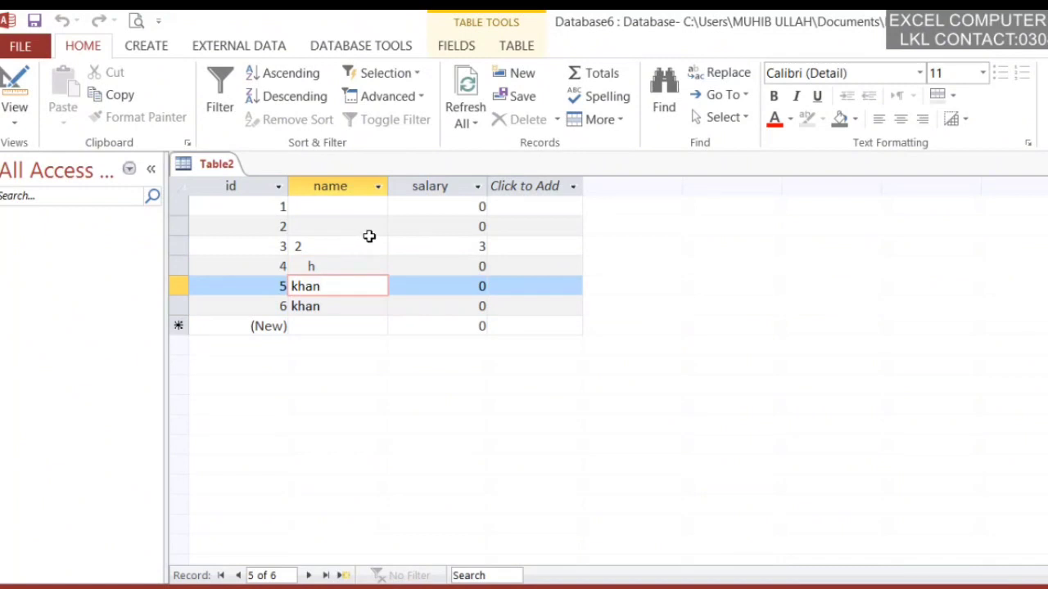
{"action": "right_click", "coordinate": [198, 158]}
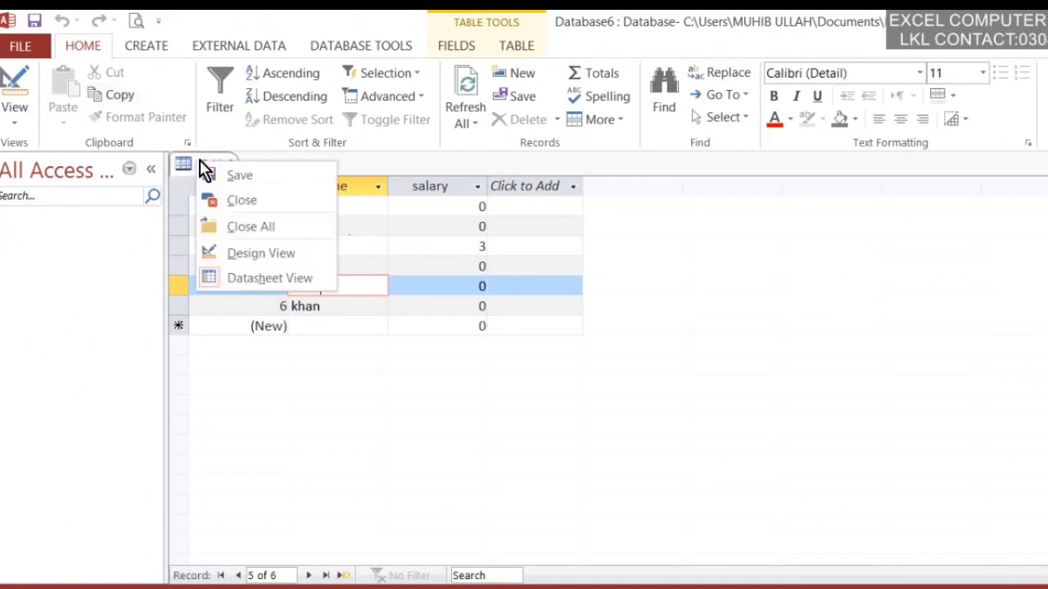
- In Design View, set the name field's Indexed property to Yes (No Duplicates)
{"action": "left_click", "coordinate": [285, 260]}
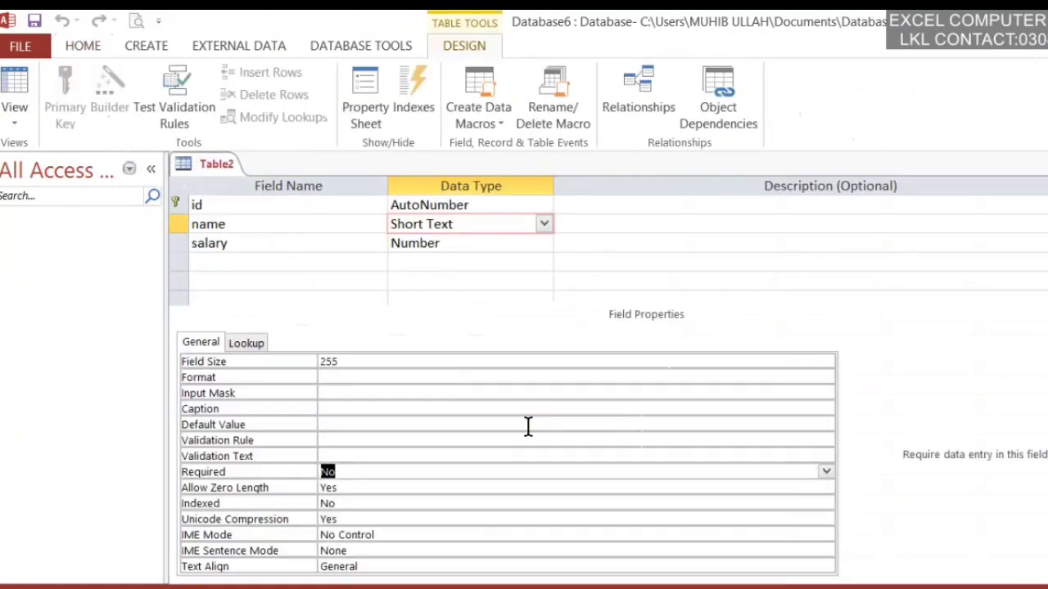
{"action": "double_click", "coordinate": [341, 503]}
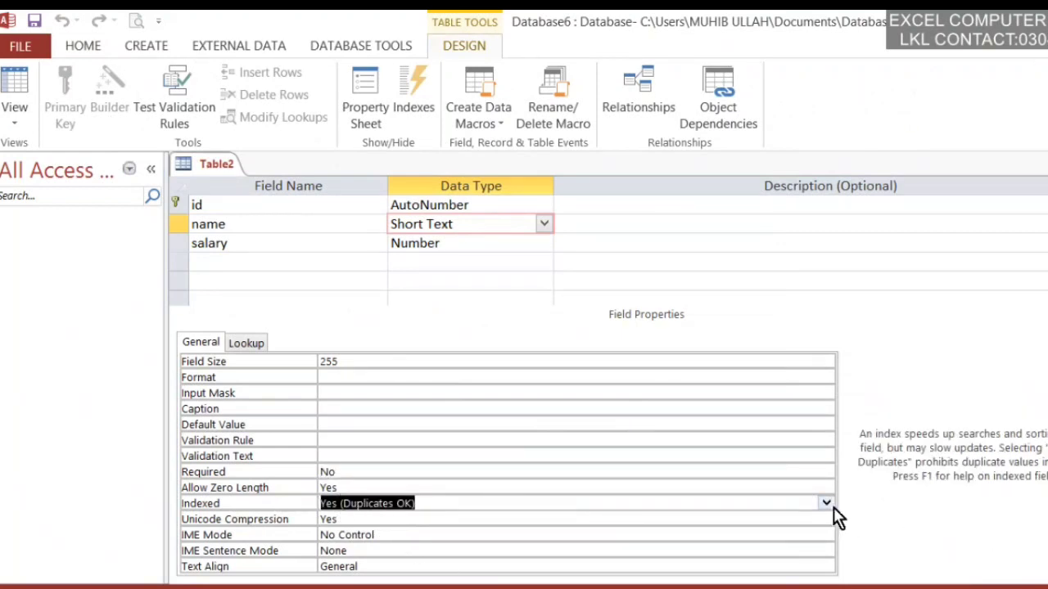
{"action": "left_click", "coordinate": [827, 504]}
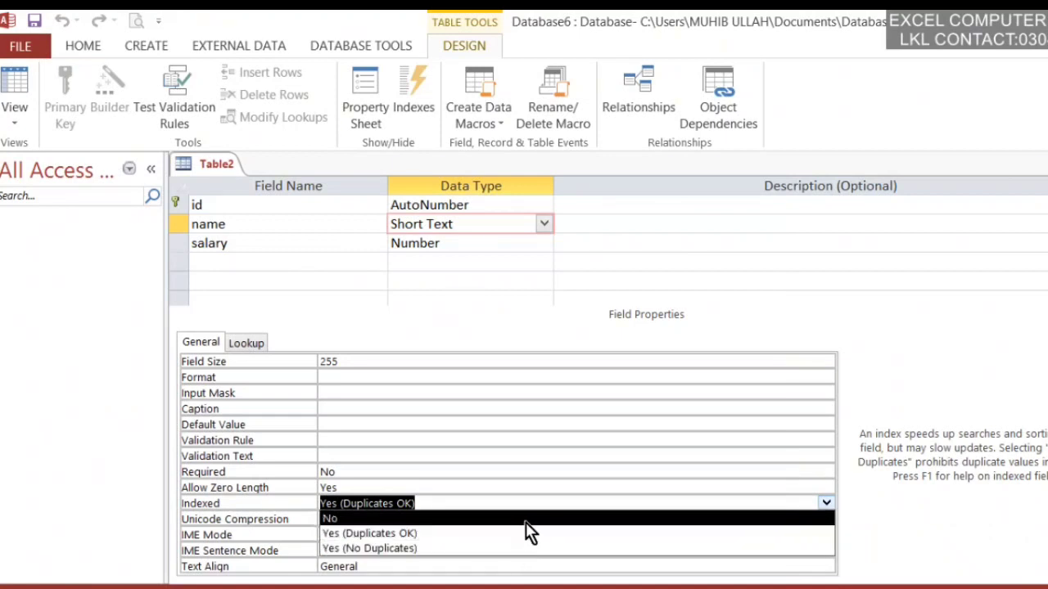
{"action": "left_click", "coordinate": [456, 549]}
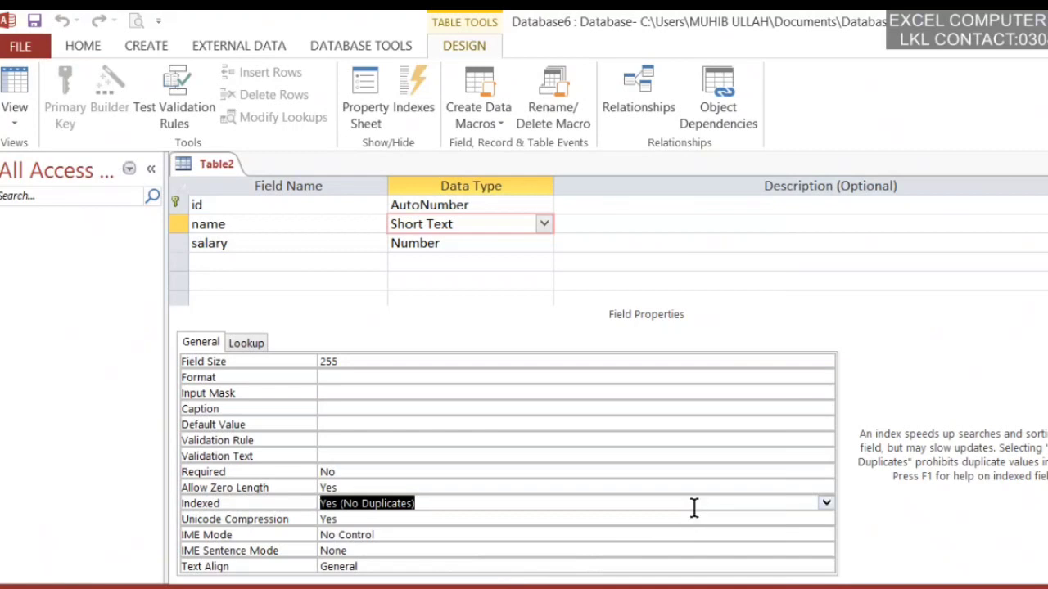
- Try saving and switching to Datasheet View, then dismiss the duplicate-values errors
{"action": "right_click", "coordinate": [222, 159]}
{"action": "left_click", "coordinate": [287, 277]}
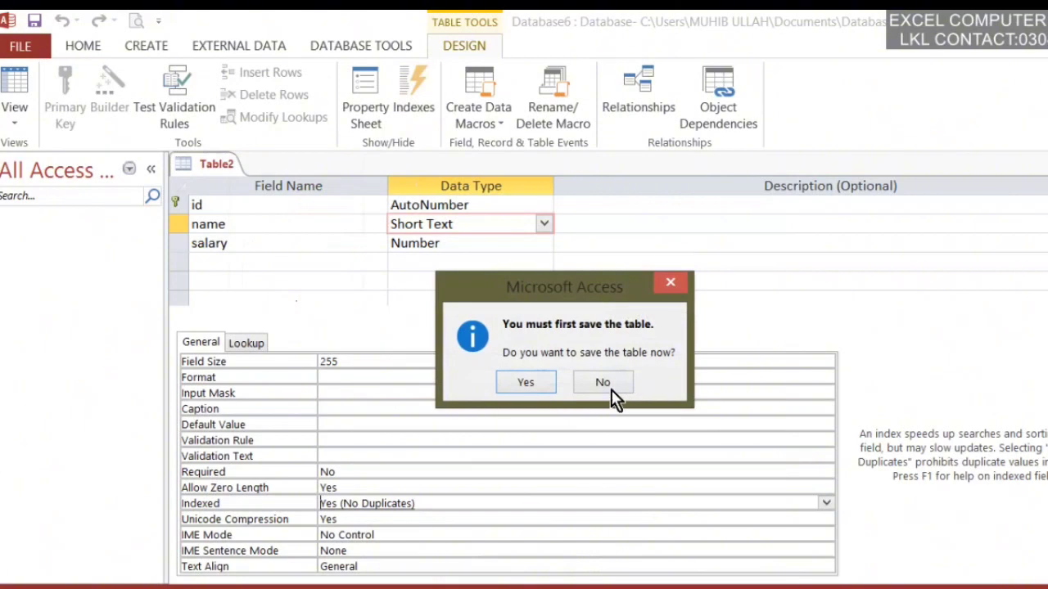
{"action": "left_click", "coordinate": [530, 382]}
{"action": "left_click", "coordinate": [541, 378]}
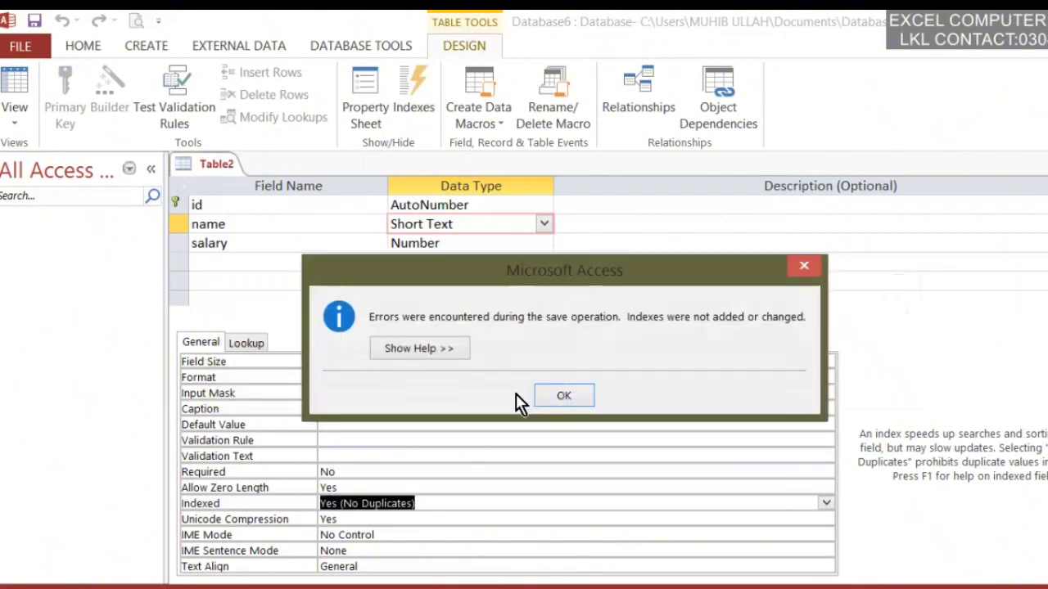
{"action": "left_click", "coordinate": [572, 395]}
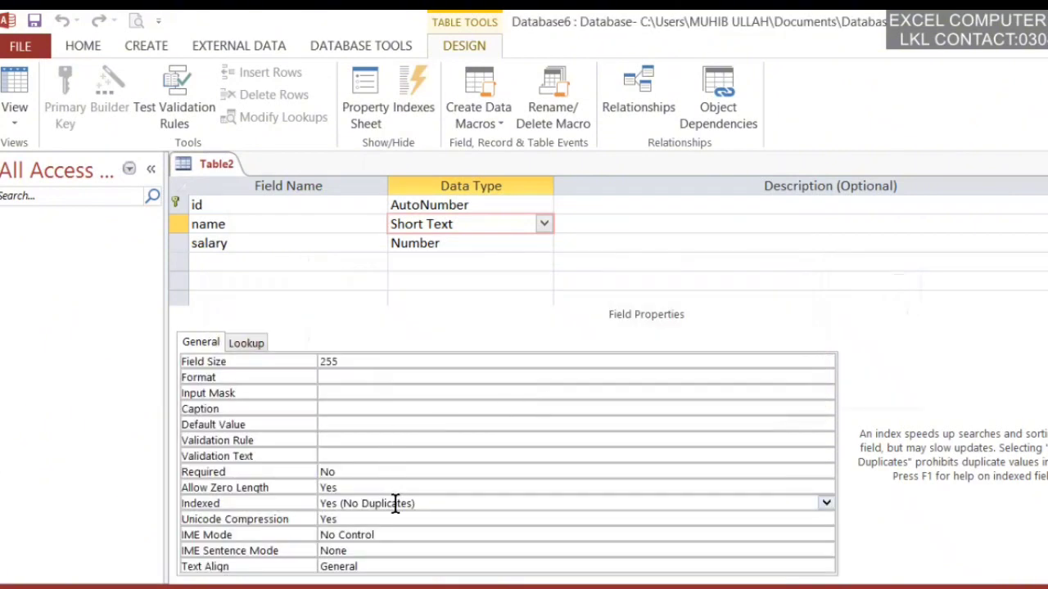
- Change the name field's Indexed property to Yes (Duplicates OK)
{"action": "left_click", "coordinate": [351, 490]}
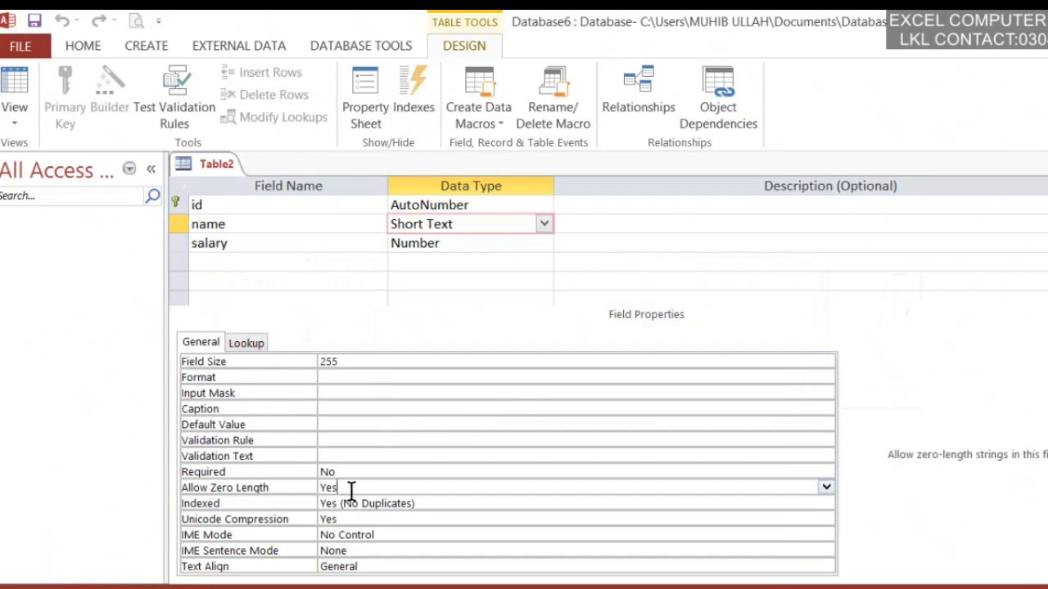
{"action": "left_click", "coordinate": [379, 503]}
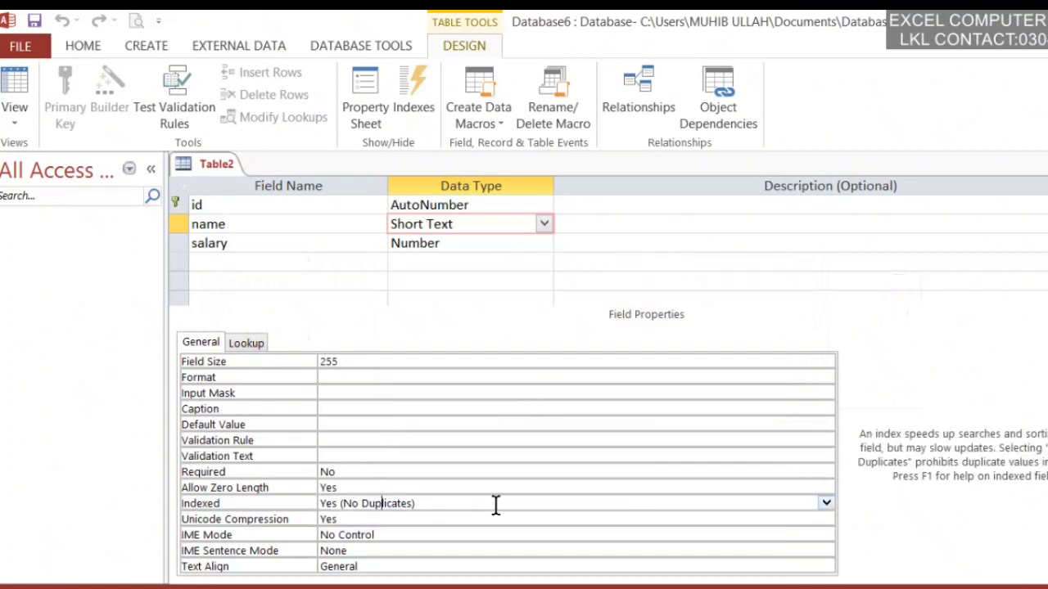
{"action": "left_click", "coordinate": [824, 504]}
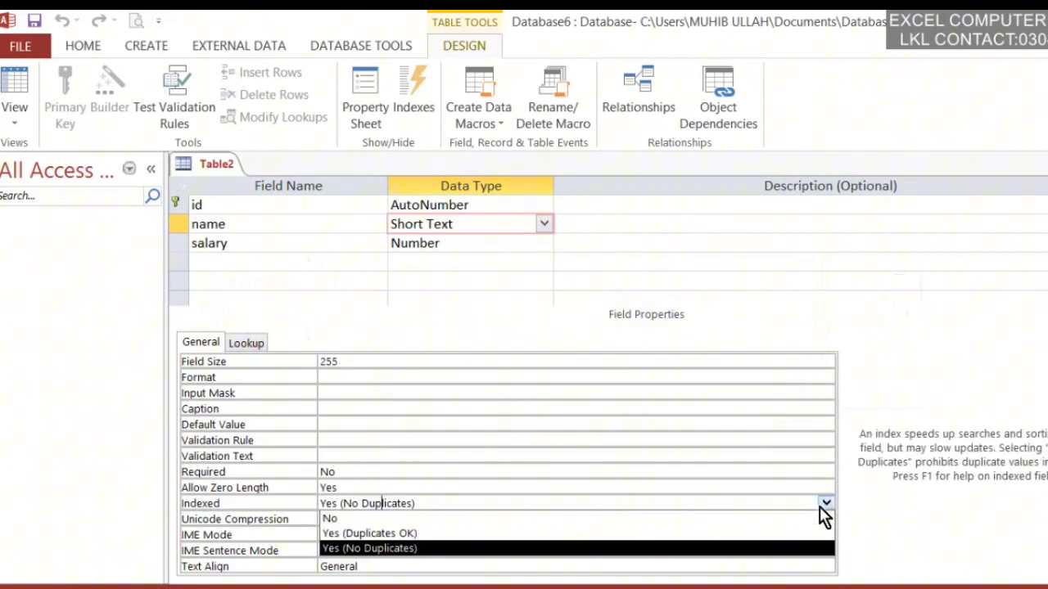
{"action": "left_click", "coordinate": [737, 533]}
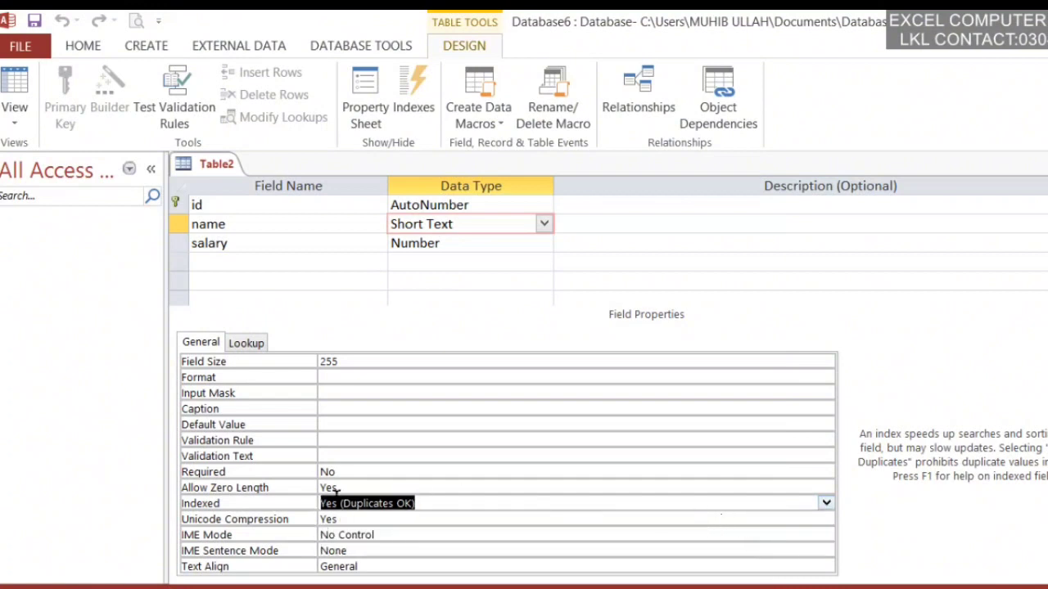
{"action": "key", "text": "Left"}
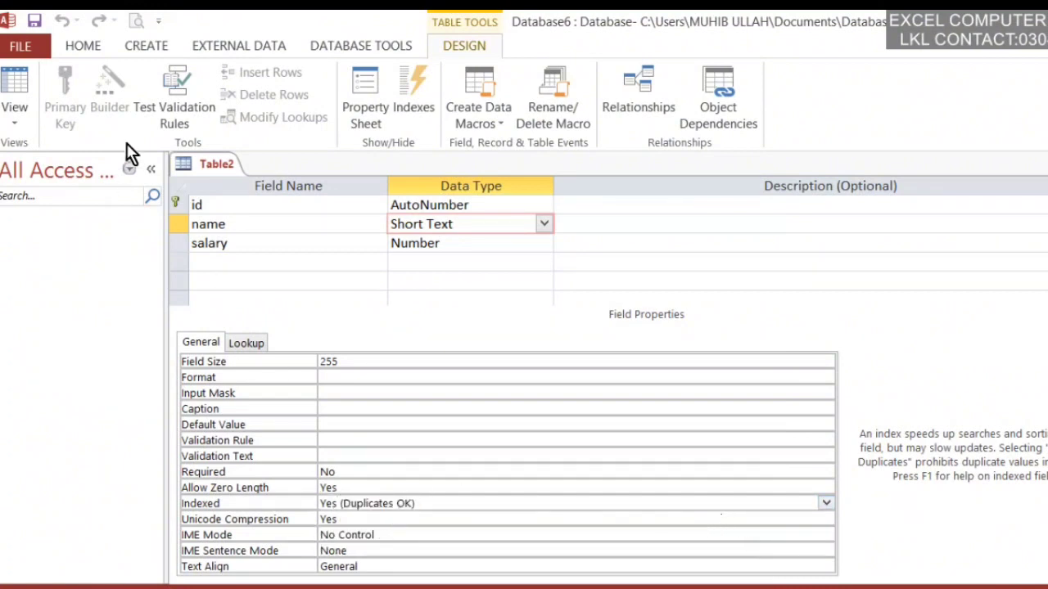
- Save, switch to Datasheet View, and clear khan from record 6's name
{"action": "right_click", "coordinate": [191, 171]}
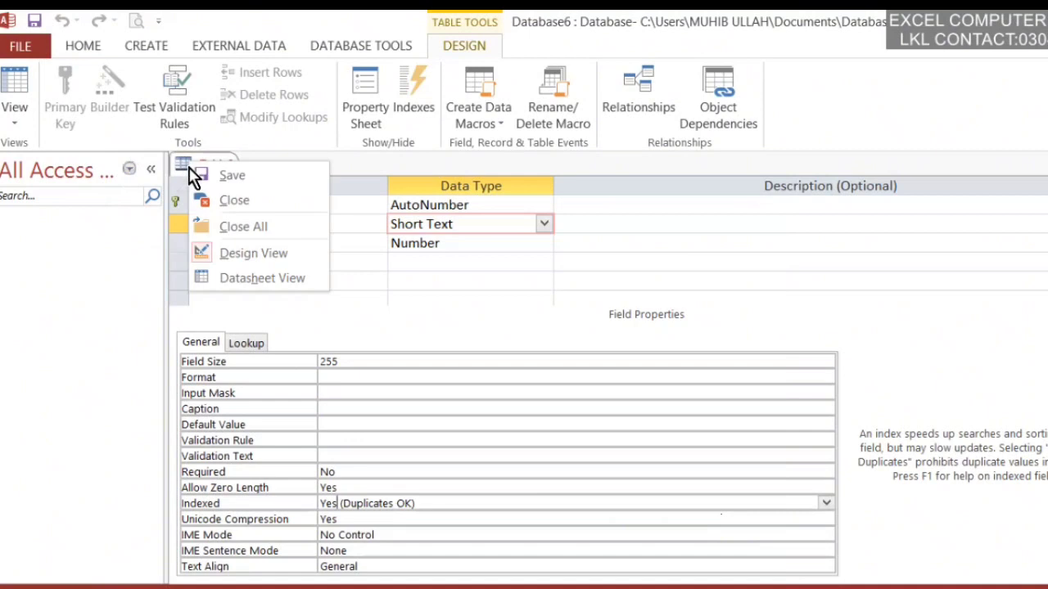
{"action": "left_click", "coordinate": [253, 278]}
{"action": "left_click", "coordinate": [519, 383]}
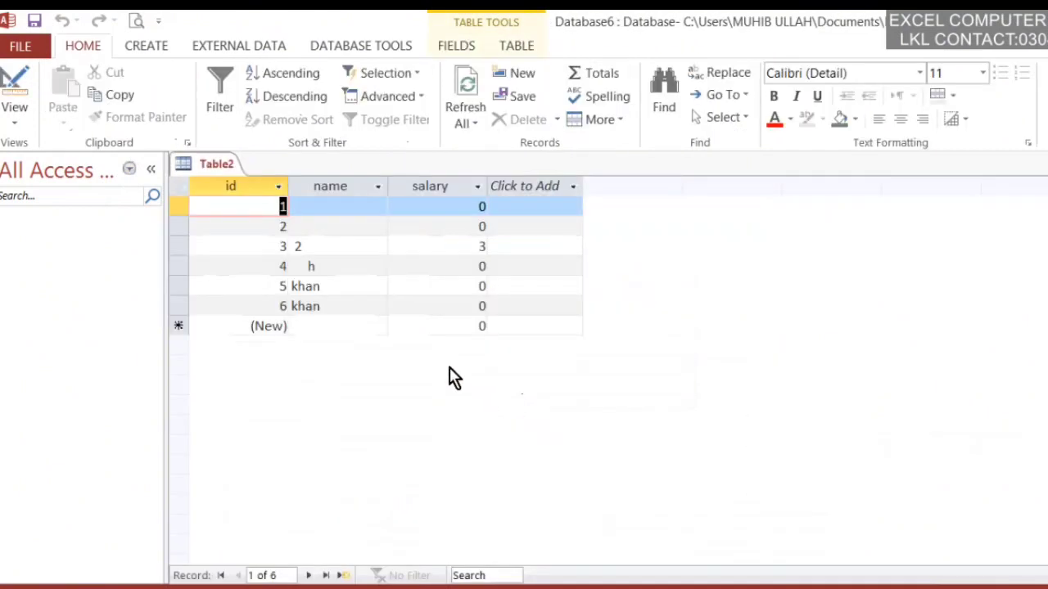
{"action": "left_click", "coordinate": [348, 309]}
{"action": "key", "text": "BackSpace"}
{"action": "key", "text": "BackSpace"}
{"action": "key", "text": "BackSpace"}
{"action": "key", "text": "BackSpace"}
{"action": "left_click", "coordinate": [338, 326]}
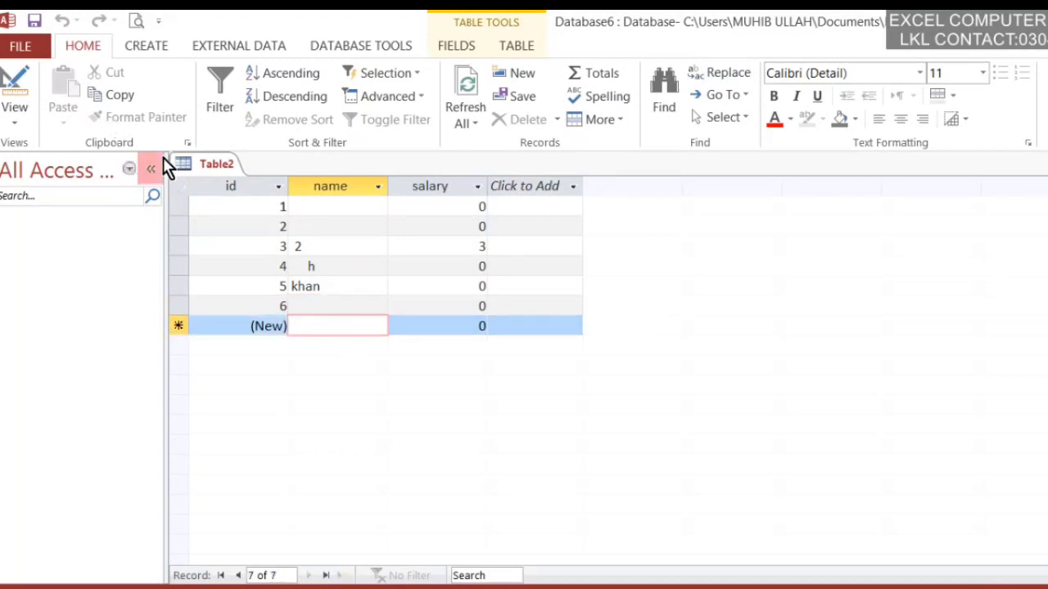
{"action": "right_click", "coordinate": [218, 167]}
{"action": "left_click", "coordinate": [310, 260]}
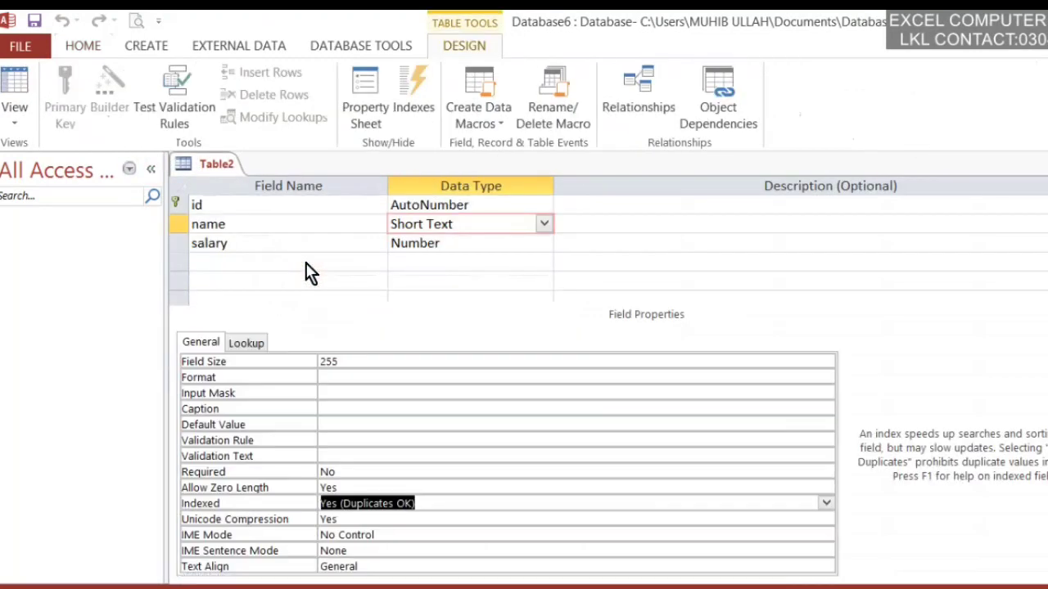
{"action": "double_click", "coordinate": [423, 504]}
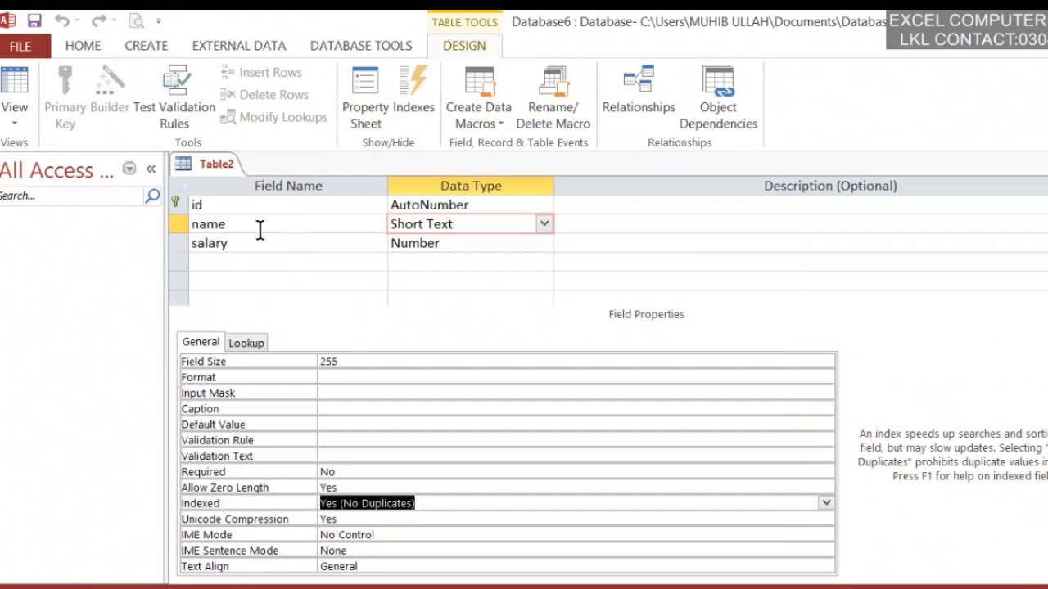
{"action": "right_click", "coordinate": [205, 176]}
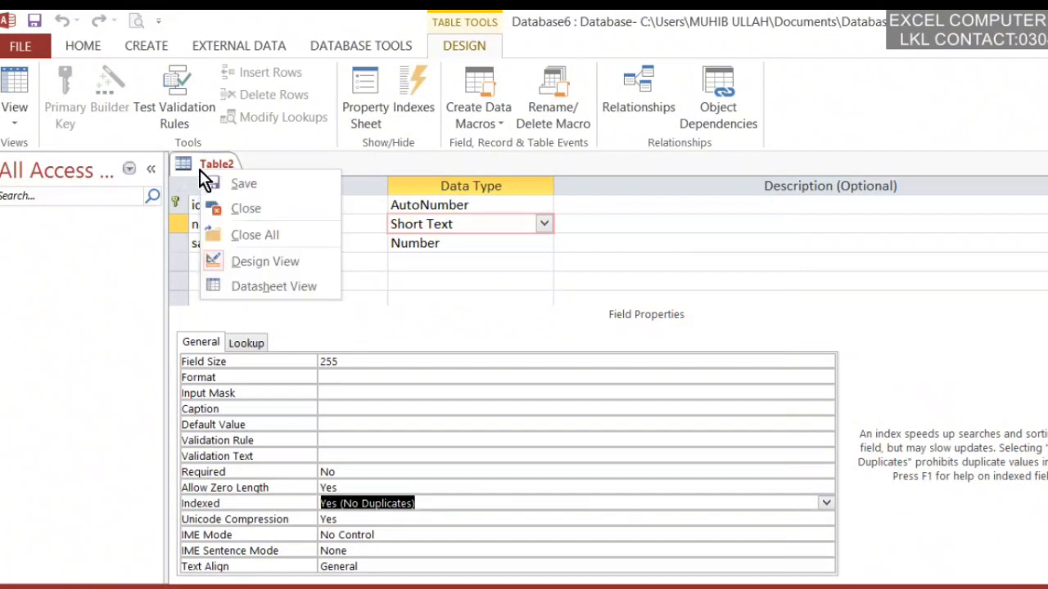
{"action": "left_click", "coordinate": [261, 293]}
{"action": "left_click", "coordinate": [528, 380]}
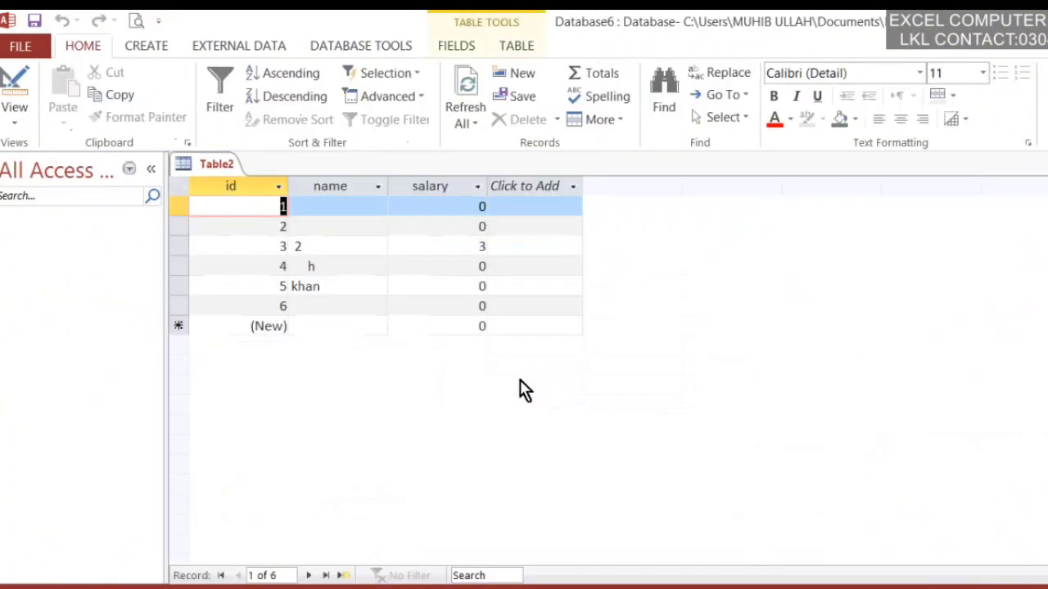
{"action": "left_click", "coordinate": [353, 308]}
{"action": "type", "text": "khan"}
{"action": "key", "text": "Tab"}
{"action": "key", "text": "Tab"}
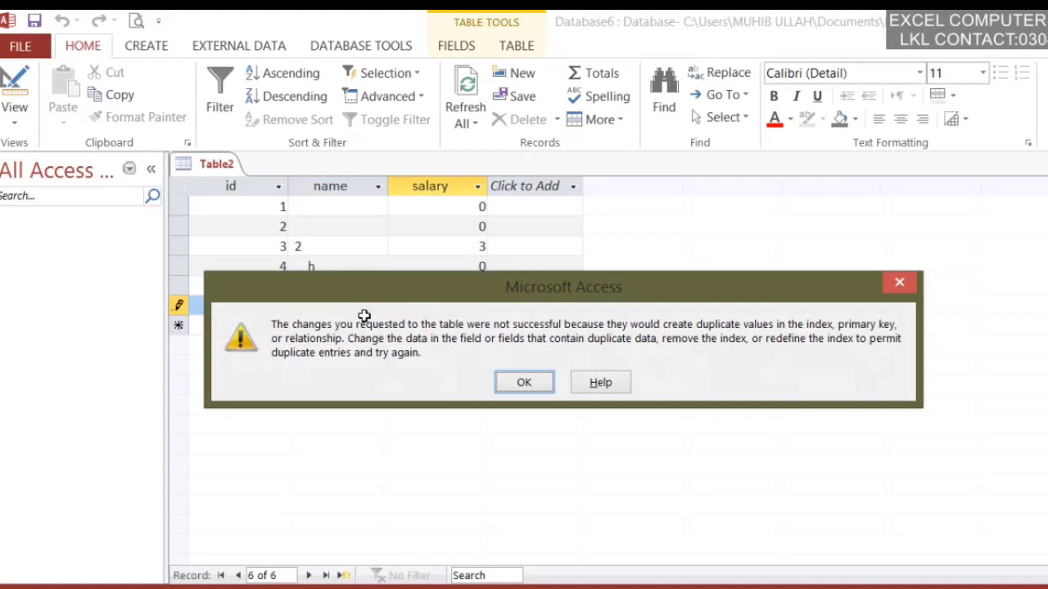
{"action": "key", "text": "Return"}
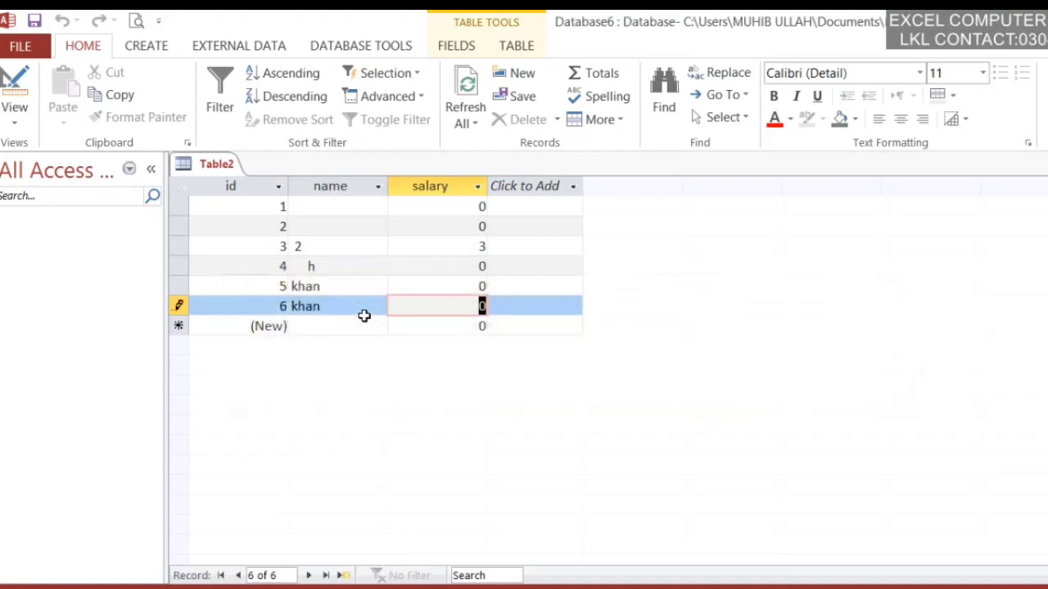
{"action": "left_click", "coordinate": [373, 324]}
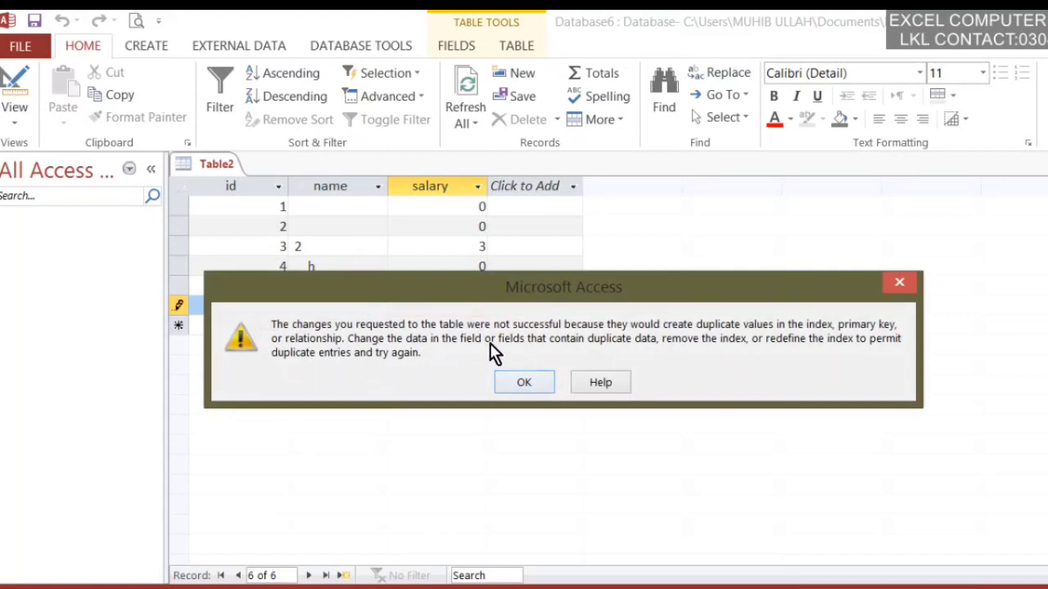
{"action": "left_click", "coordinate": [515, 390]}
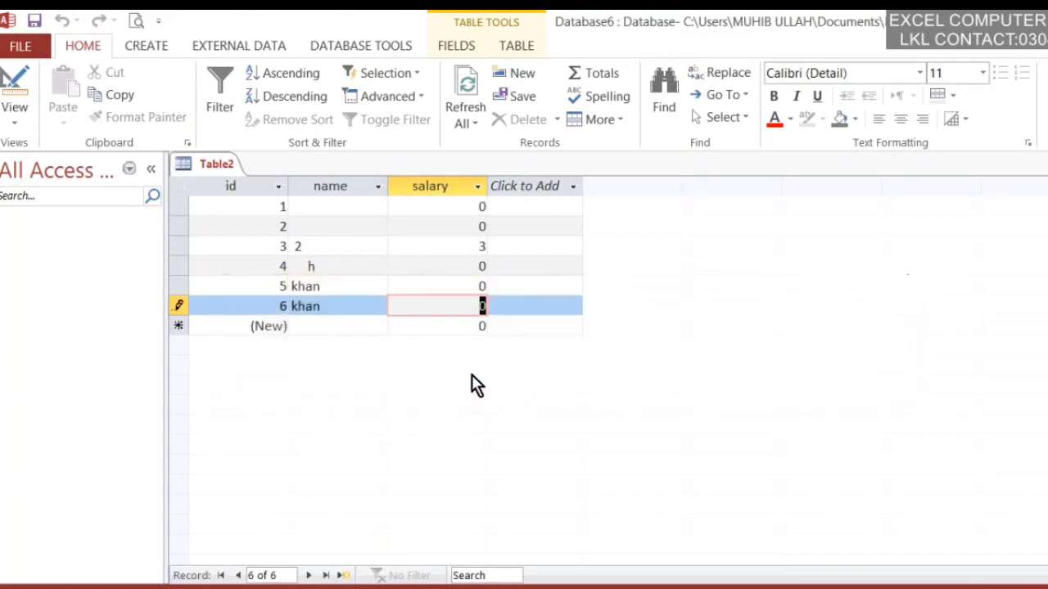
{"action": "left_click", "coordinate": [333, 304]}
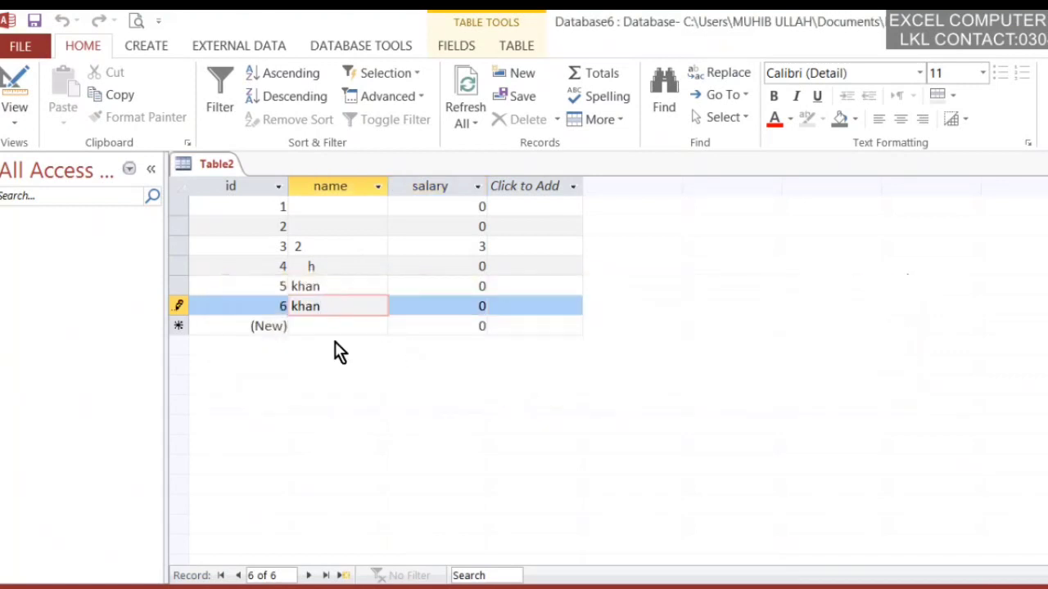
{"action": "left_click", "coordinate": [358, 324]}
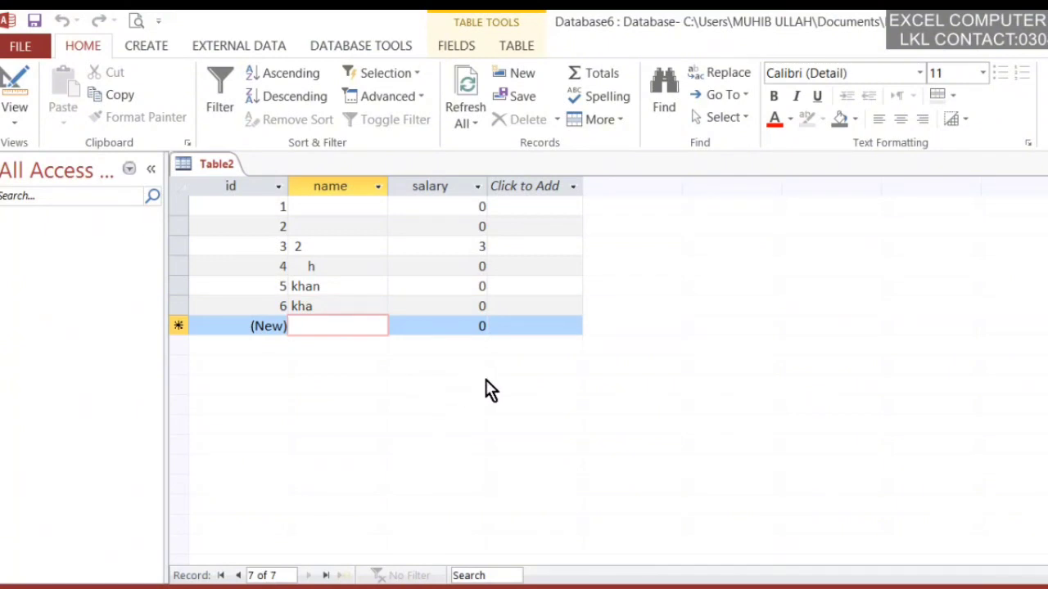
{"action": "right_click", "coordinate": [226, 169]}
{"action": "left_click", "coordinate": [309, 271]}
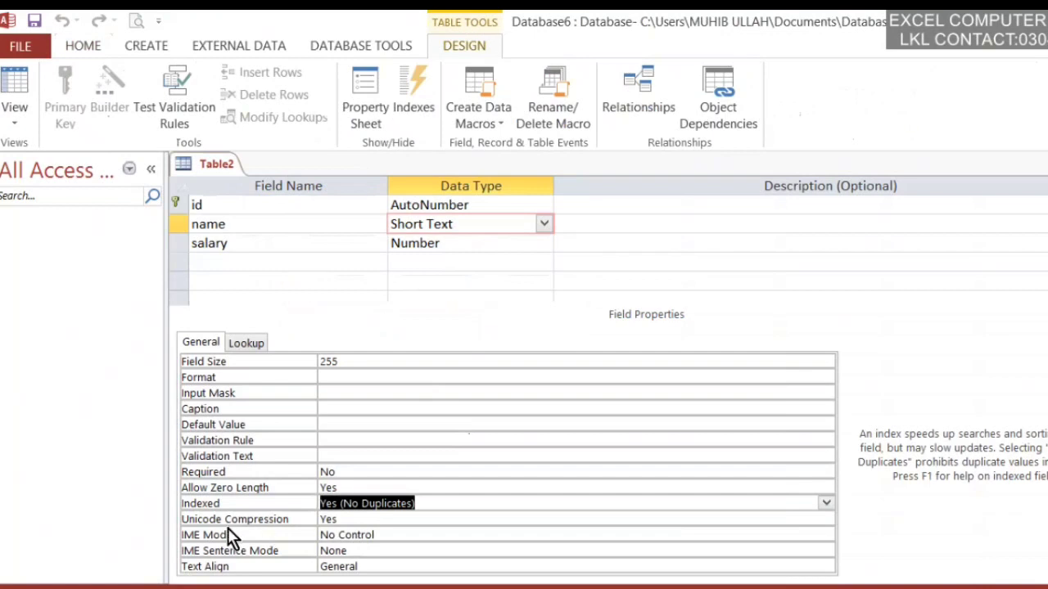
{"action": "double_click", "coordinate": [342, 523]}
{"action": "double_click", "coordinate": [375, 522]}
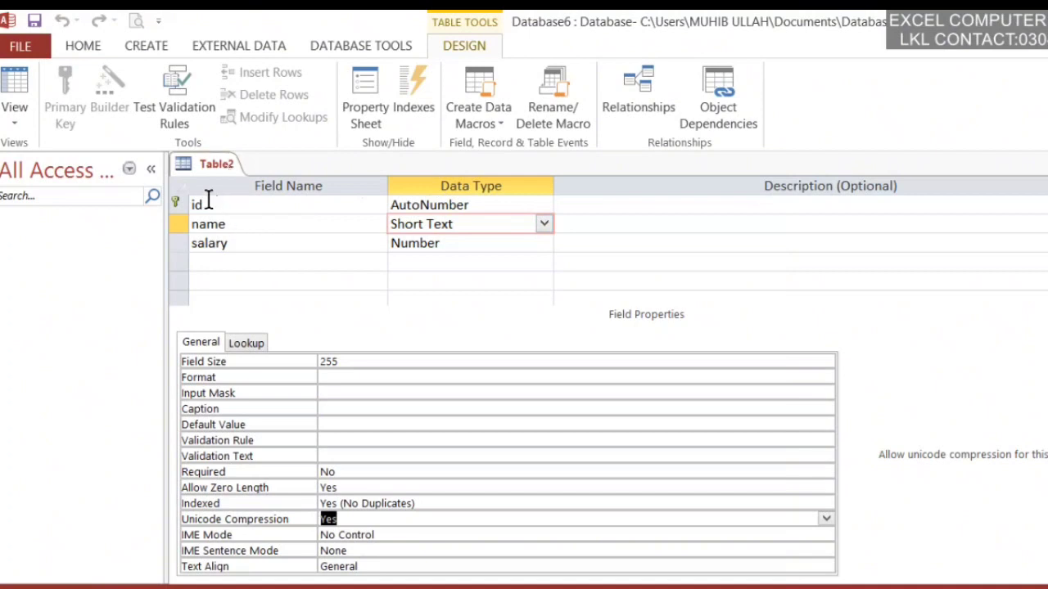
{"action": "right_click", "coordinate": [210, 174]}
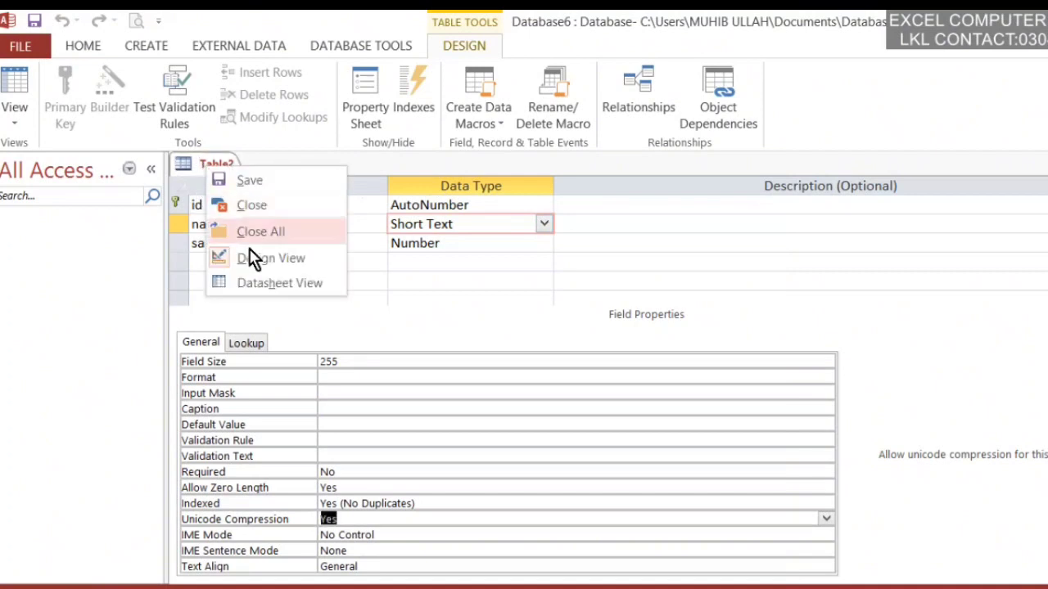
{"action": "left_click", "coordinate": [271, 288]}
{"action": "left_click", "coordinate": [505, 392]}
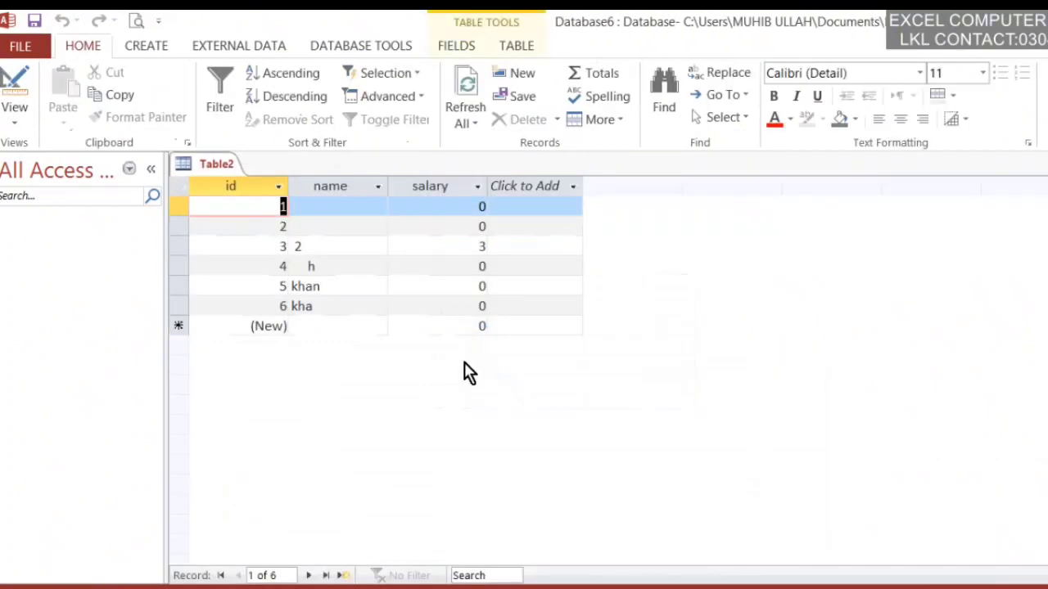
{"action": "left_click", "coordinate": [339, 246]}
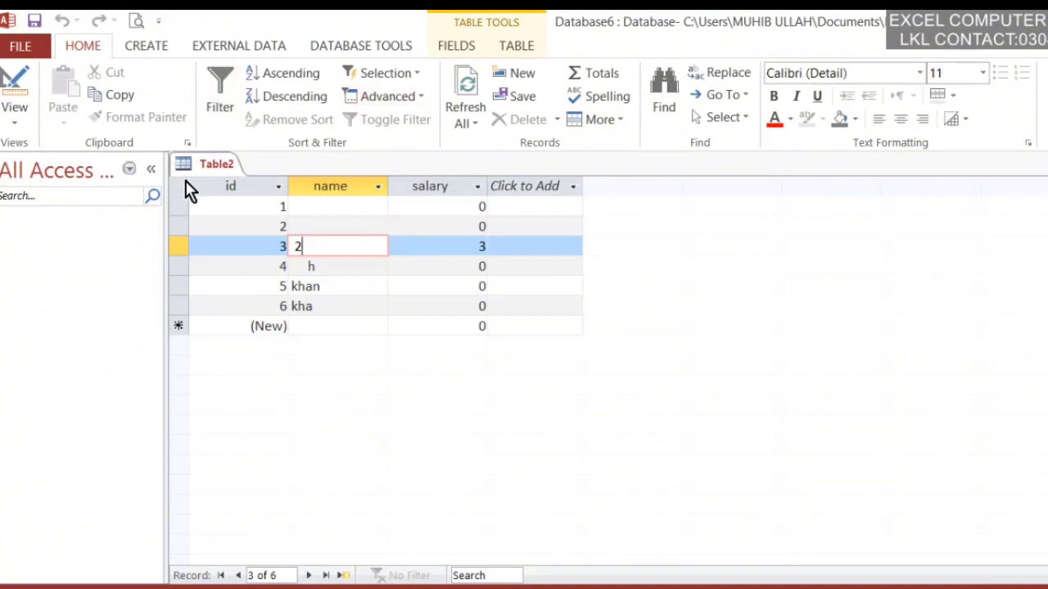
- Open Table2 in Design View and toggle name's Unicode Compression, leaving it at Yes
{"action": "right_click", "coordinate": [209, 165]}
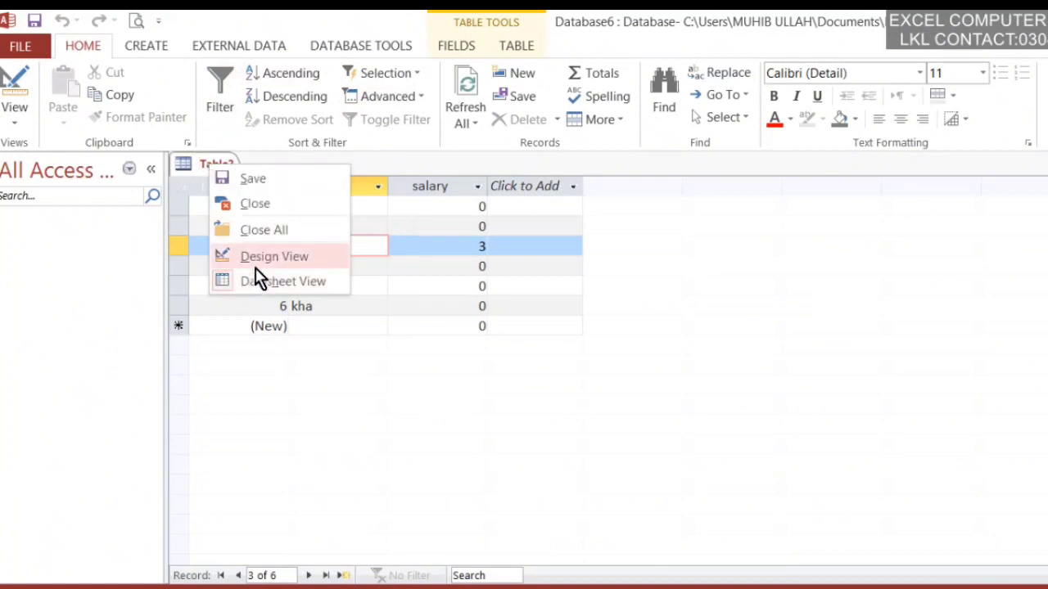
{"action": "left_click", "coordinate": [261, 255]}
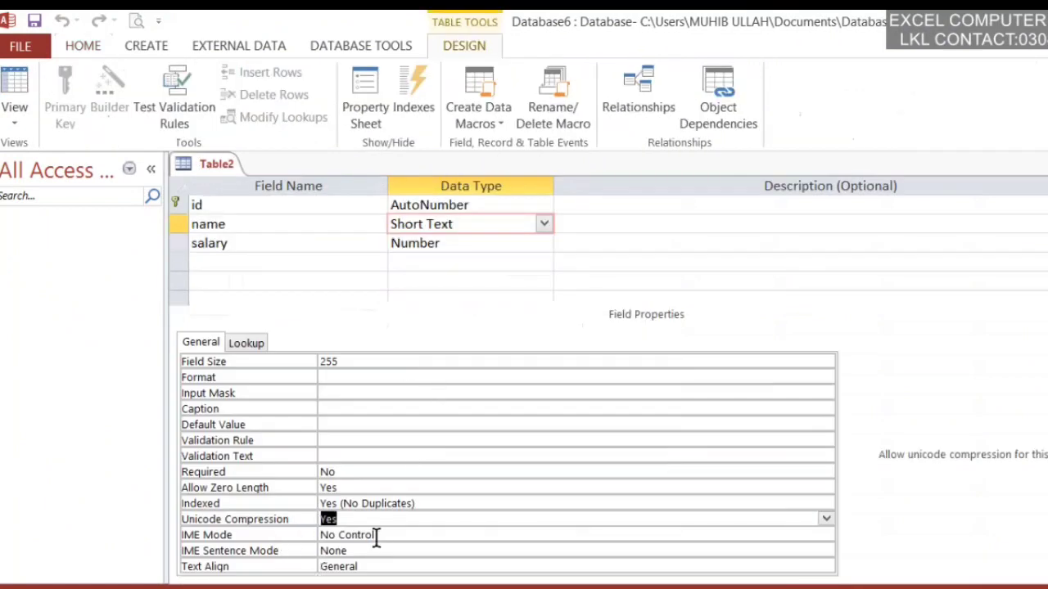
{"action": "left_click", "coordinate": [351, 521]}
{"action": "double_click", "coordinate": [344, 519]}
{"action": "type", "text": "y"}
{"action": "left_click", "coordinate": [388, 547]}
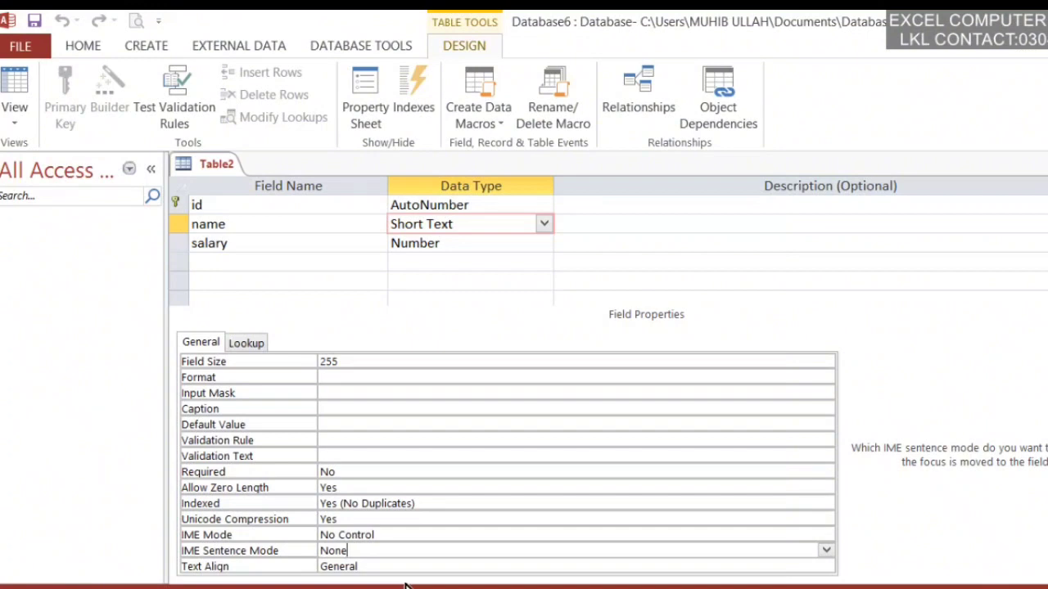
{"action": "left_click", "coordinate": [361, 535]}
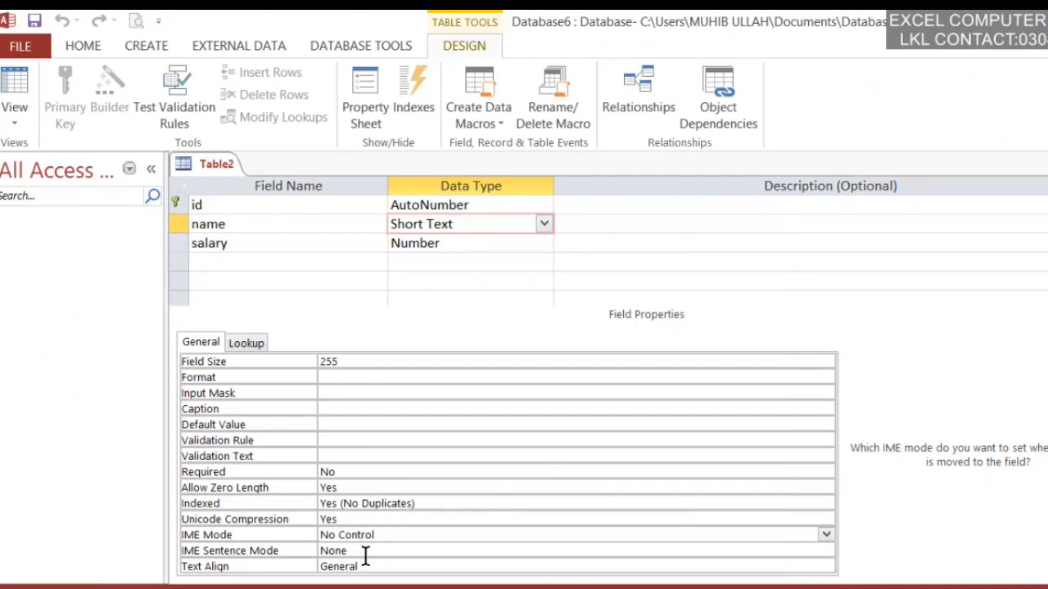
{"action": "left_click", "coordinate": [826, 535]}
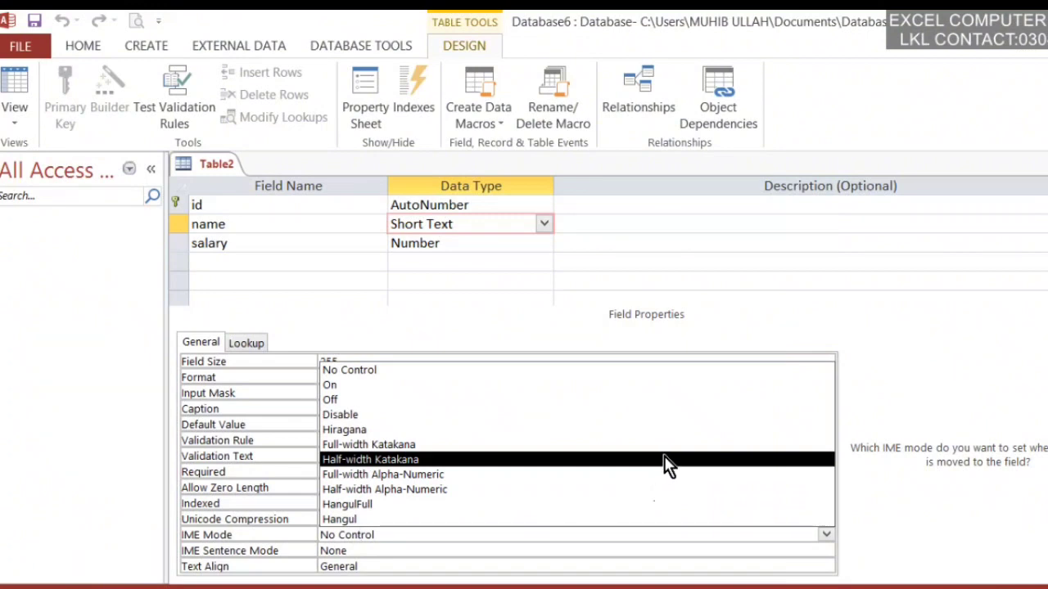
{"action": "left_click", "coordinate": [438, 554]}
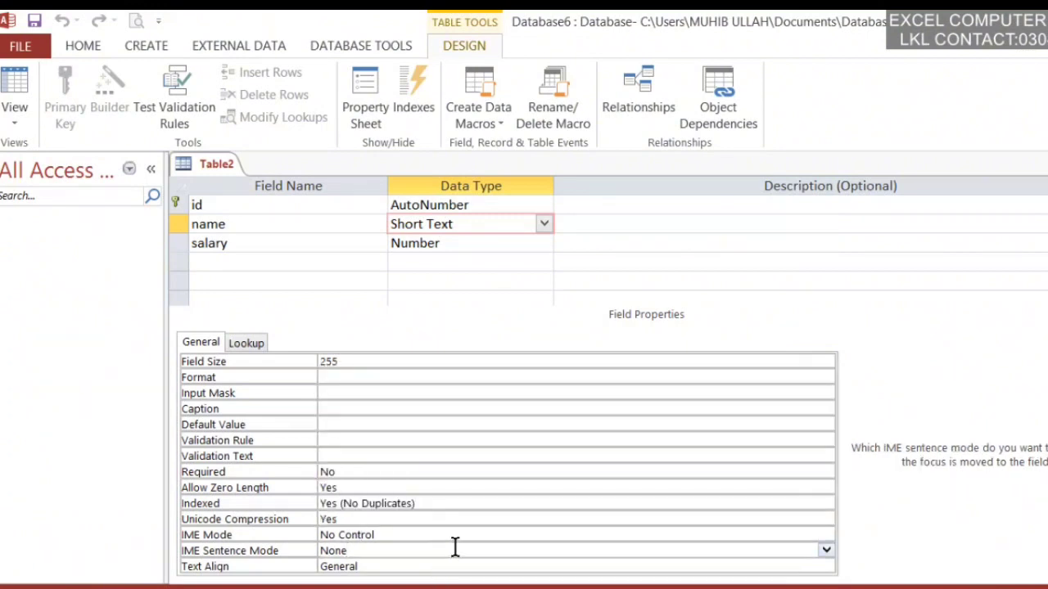
{"action": "left_click", "coordinate": [825, 552]}
{"action": "left_click", "coordinate": [823, 553]}
- Save, switch to Datasheet View, and change row 4's name to h23
{"action": "right_click", "coordinate": [203, 163]}
{"action": "left_click", "coordinate": [271, 264]}
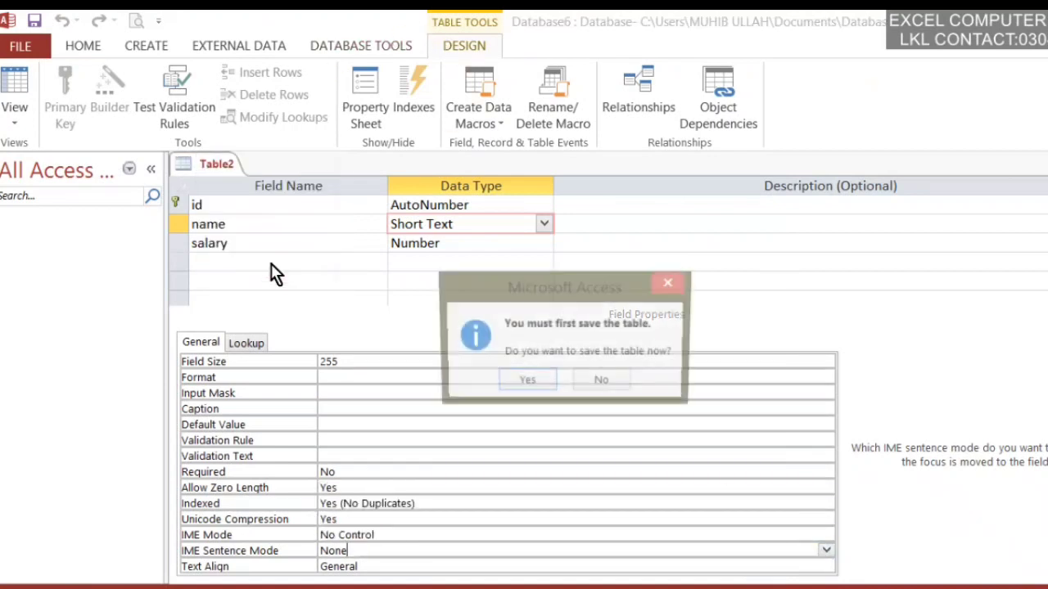
{"action": "left_click", "coordinate": [527, 388]}
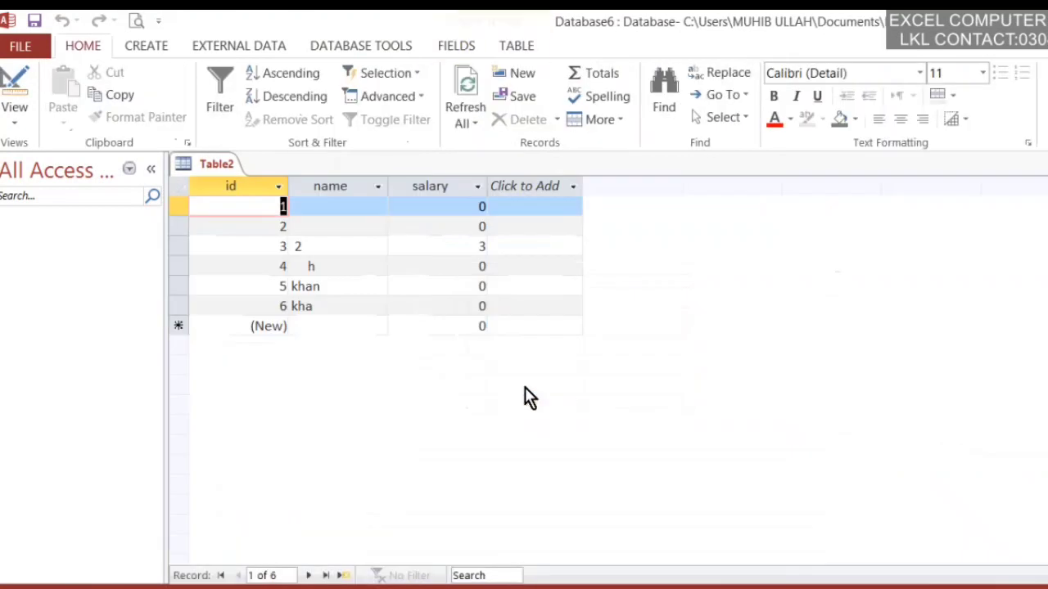
{"action": "left_click", "coordinate": [325, 283]}
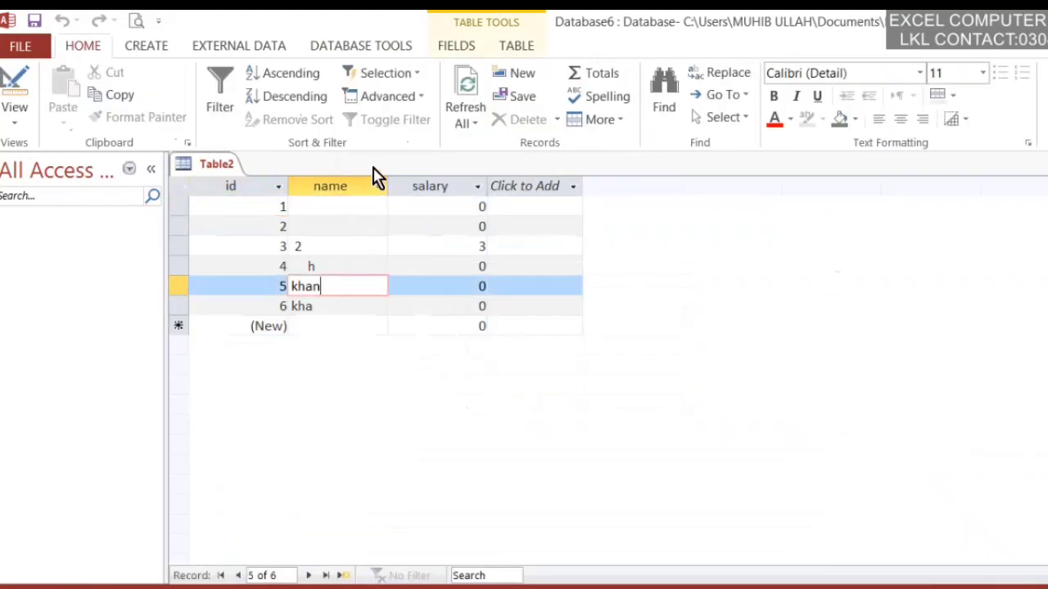
{"action": "left_click", "coordinate": [344, 246]}
{"action": "left_click", "coordinate": [328, 266]}
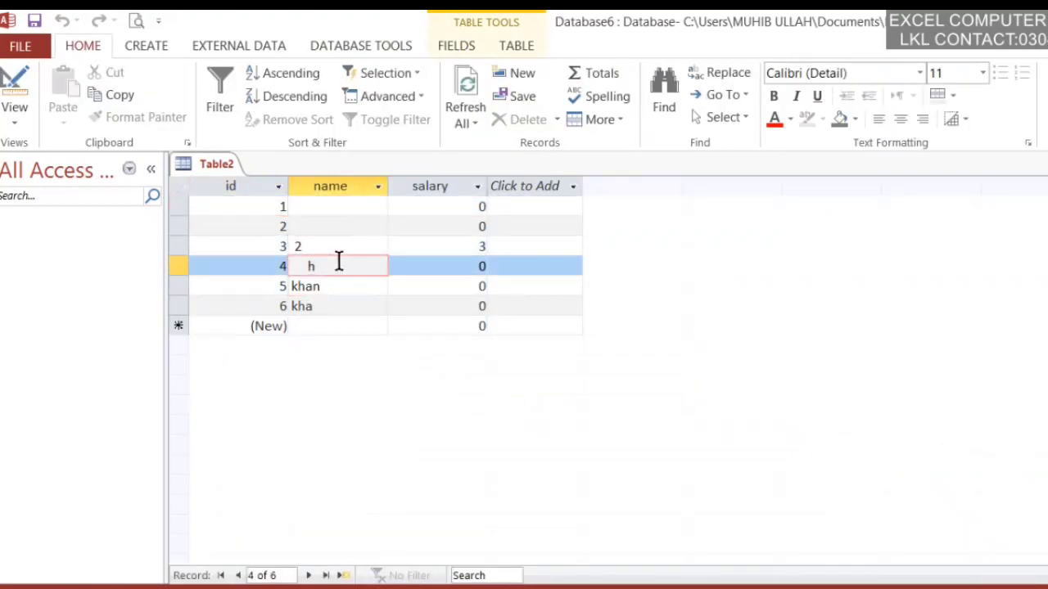
{"action": "type", "text": "23"}
{"action": "left_click", "coordinate": [339, 303]}
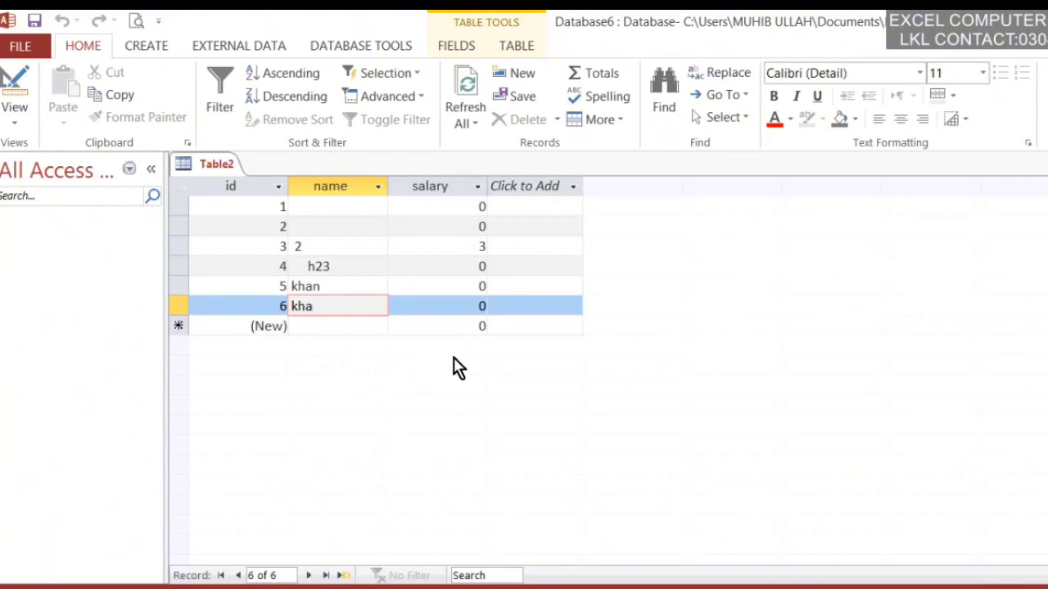
- Set row 5's salary to 4440 and return Table2 to Design View
{"action": "left_click", "coordinate": [468, 282]}
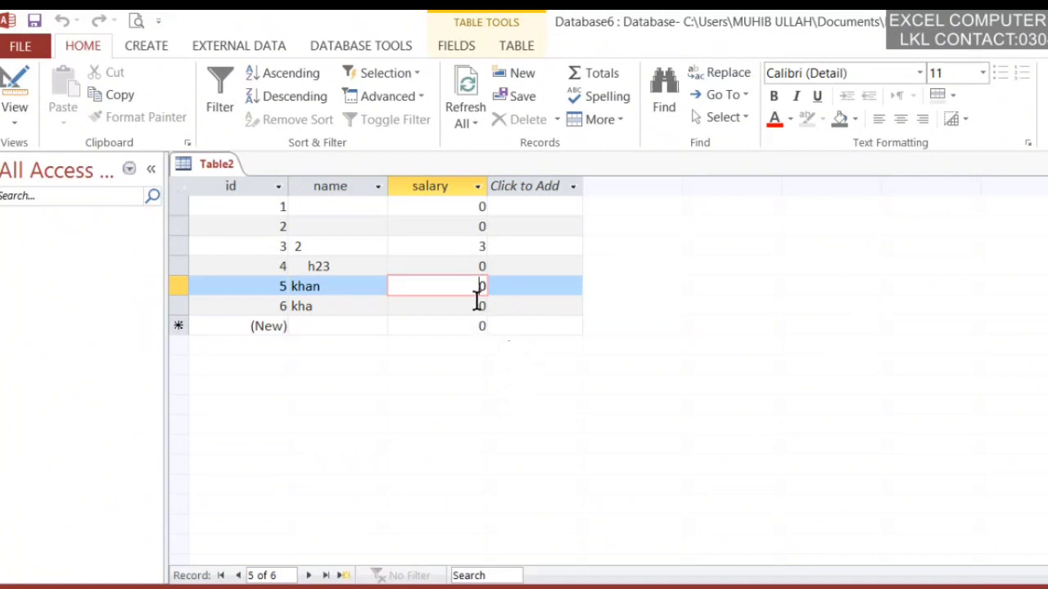
{"action": "type", "text": "444"}
{"action": "right_click", "coordinate": [233, 163]}
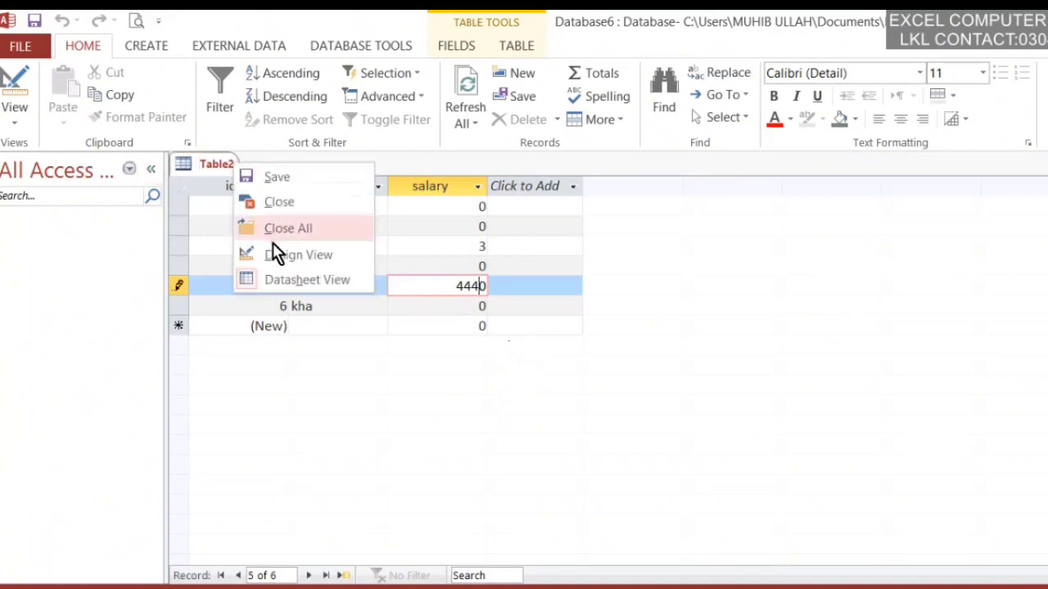
{"action": "left_click", "coordinate": [287, 283]}
{"action": "right_click", "coordinate": [219, 168]}
{"action": "left_click", "coordinate": [299, 268]}
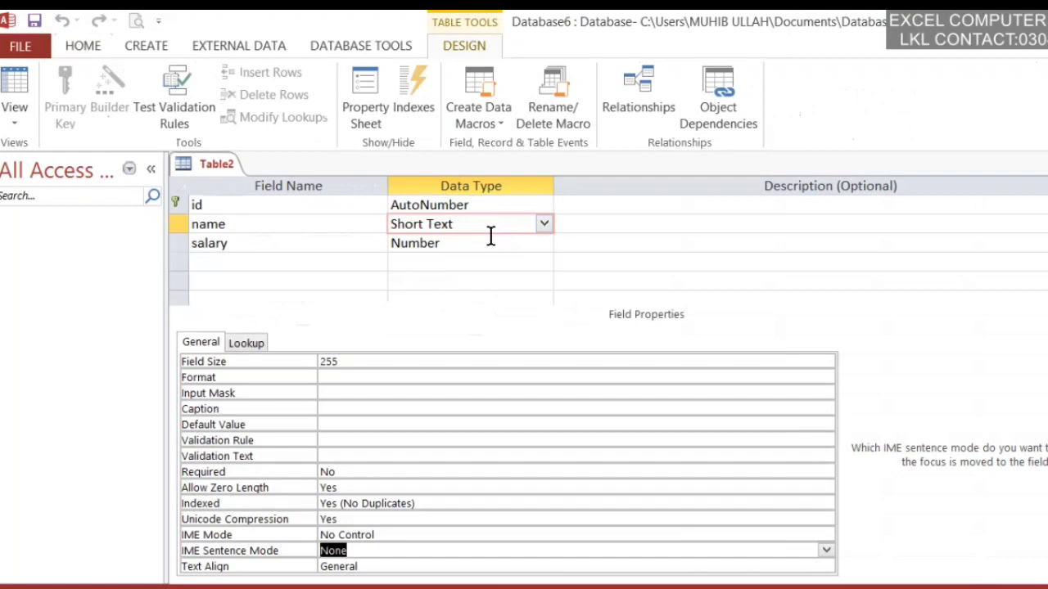
{"action": "left_click", "coordinate": [492, 242]}
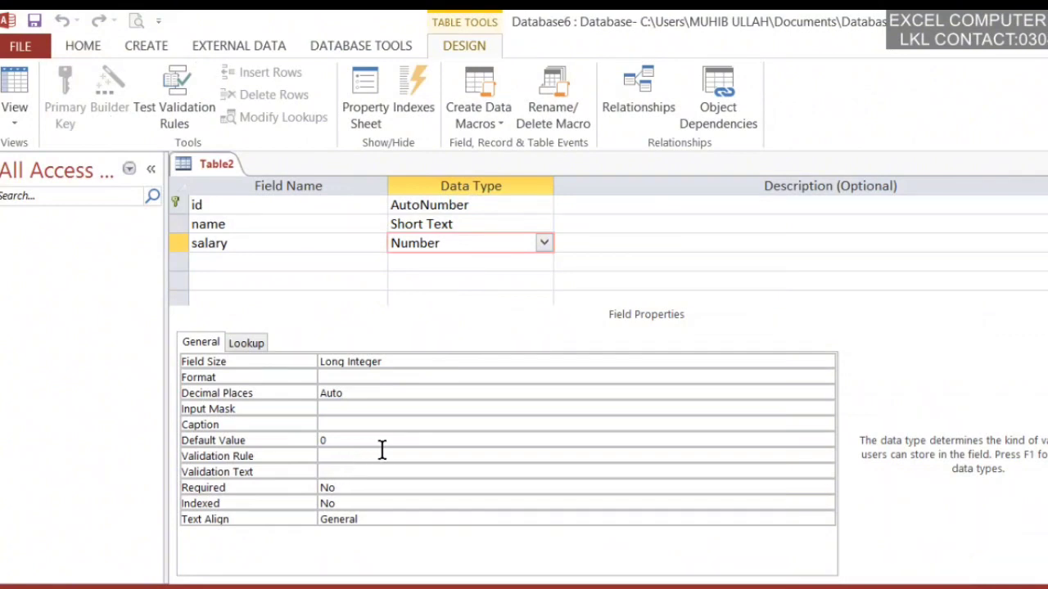
{"action": "right_click", "coordinate": [230, 163]}
{"action": "left_click", "coordinate": [307, 276]}
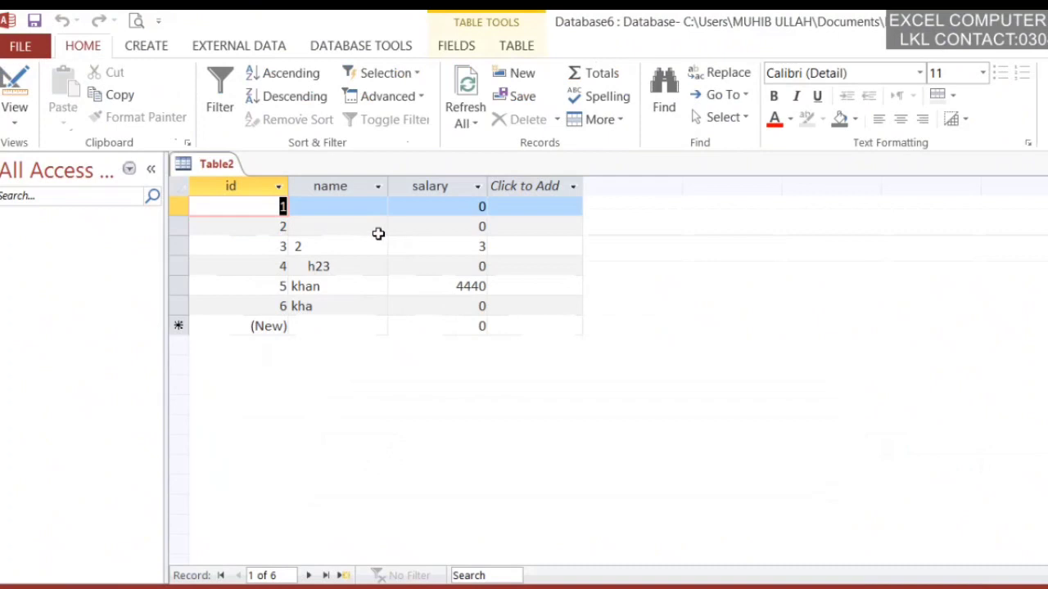
{"action": "left_click", "coordinate": [377, 231]}
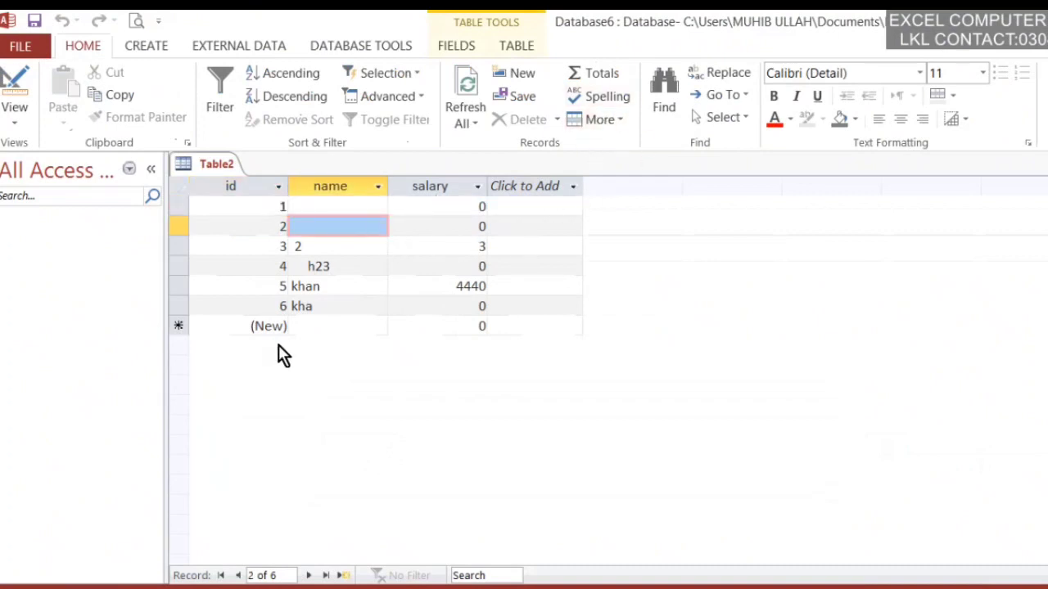
{"action": "left_click", "coordinate": [298, 325]}
{"action": "left_click", "coordinate": [251, 325]}
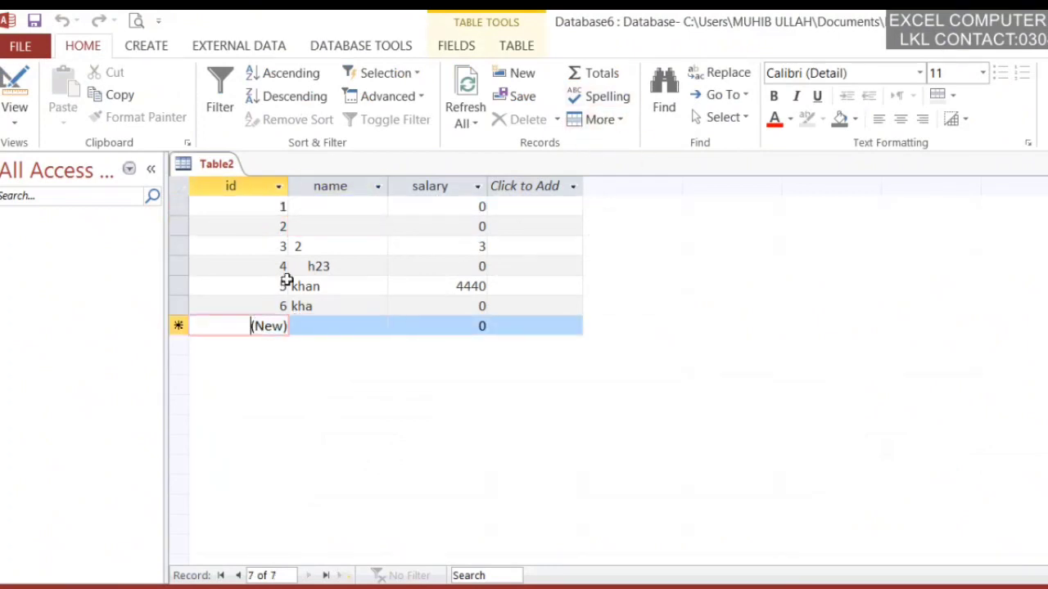
{"action": "right_click", "coordinate": [228, 169]}
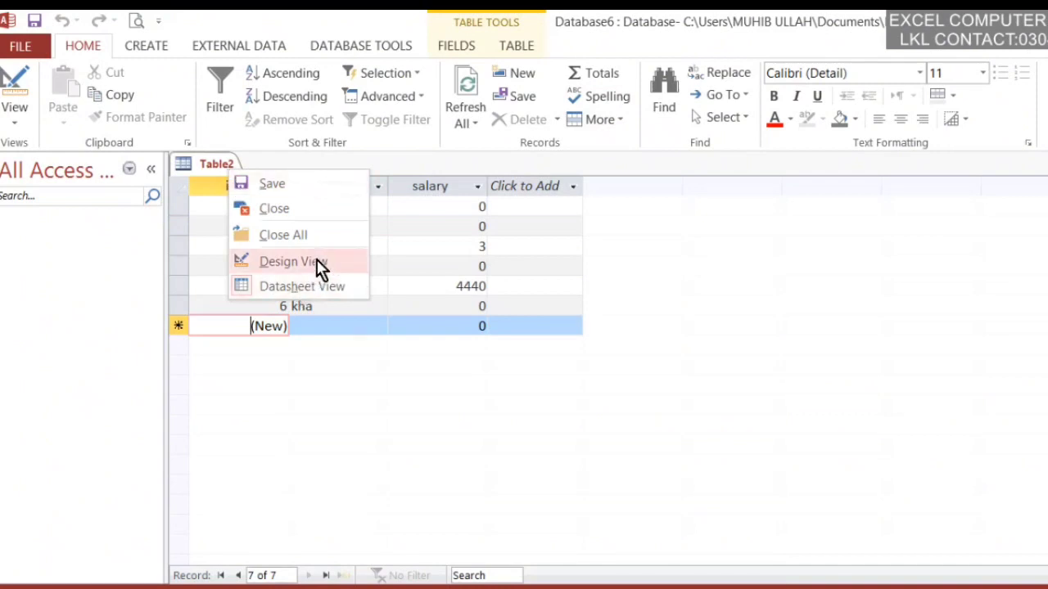
{"action": "left_click", "coordinate": [318, 268]}
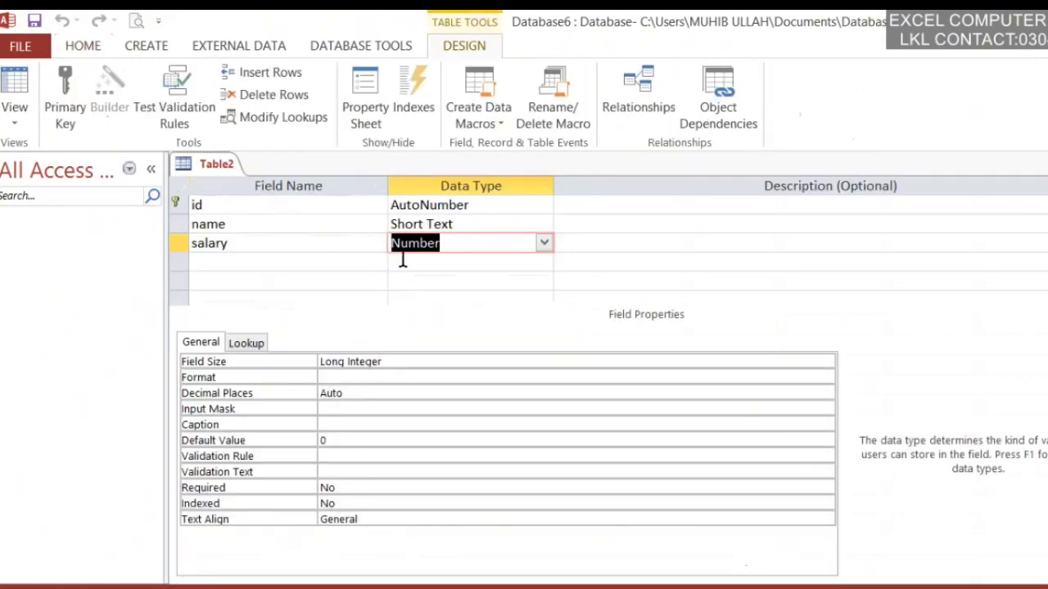
- In Table2's design, give the name field a Text Align of Distribute
{"action": "left_click", "coordinate": [418, 223]}
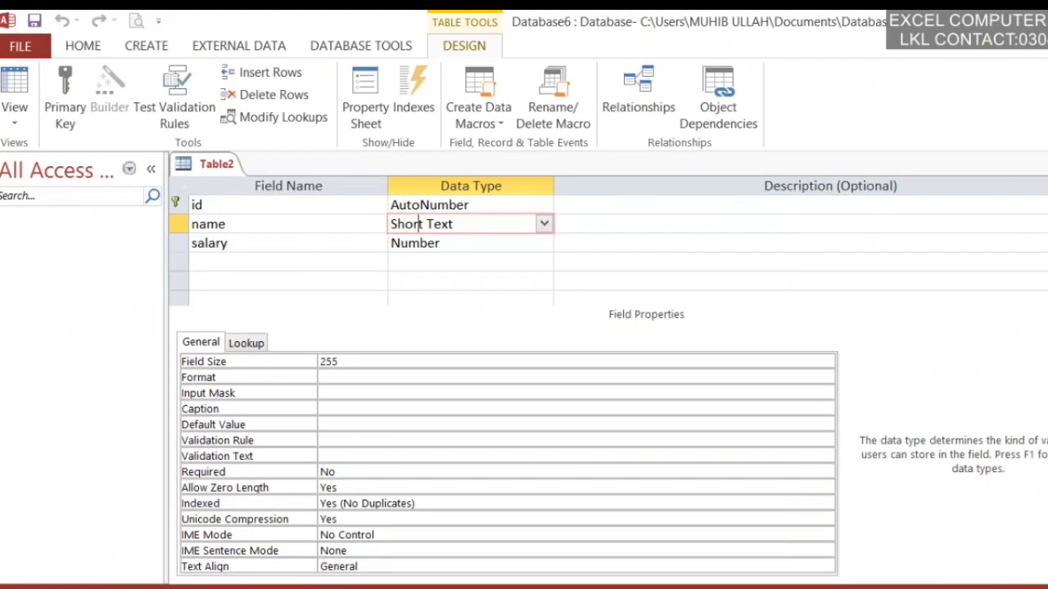
{"action": "left_click", "coordinate": [829, 565]}
{"action": "left_click", "coordinate": [826, 566]}
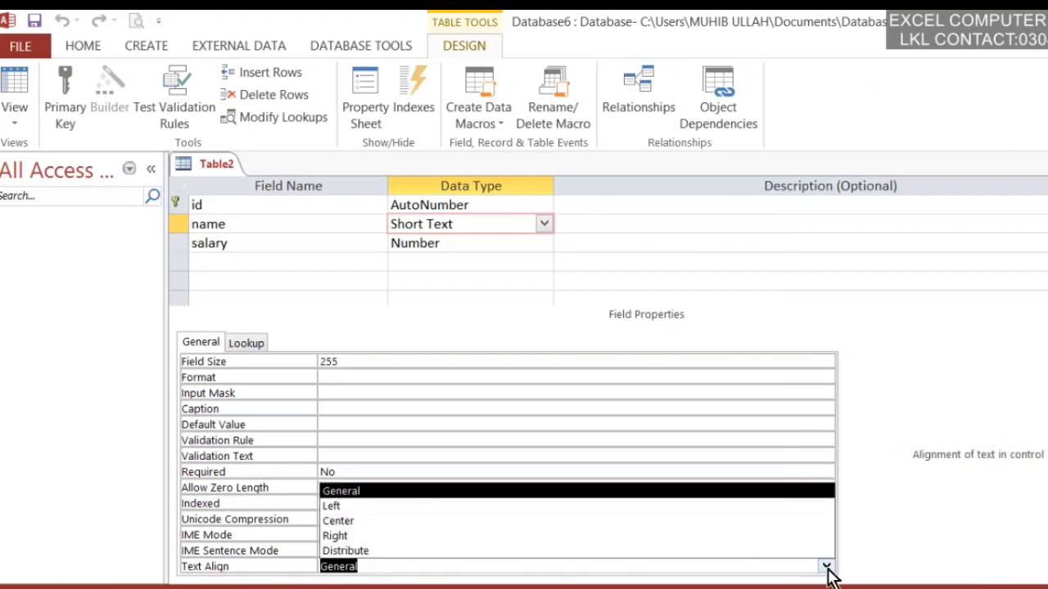
{"action": "left_click", "coordinate": [827, 568]}
{"action": "left_click", "coordinate": [826, 567]}
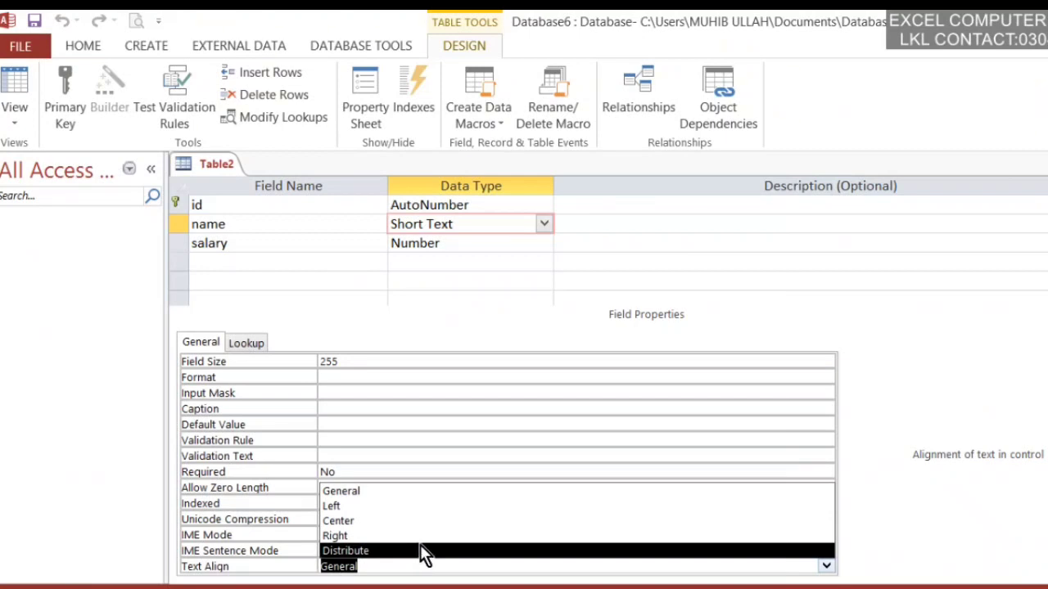
{"action": "left_click", "coordinate": [395, 551]}
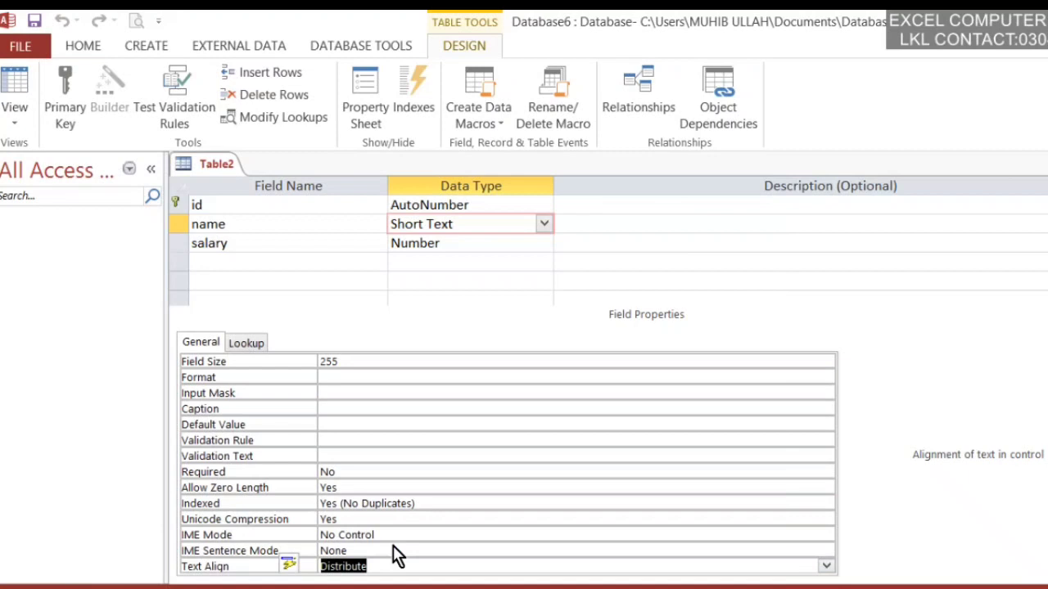
- Save the design changes and switch Table2 to Datasheet View
{"action": "right_click", "coordinate": [186, 161]}
{"action": "left_click", "coordinate": [281, 281]}
{"action": "left_click", "coordinate": [504, 388]}
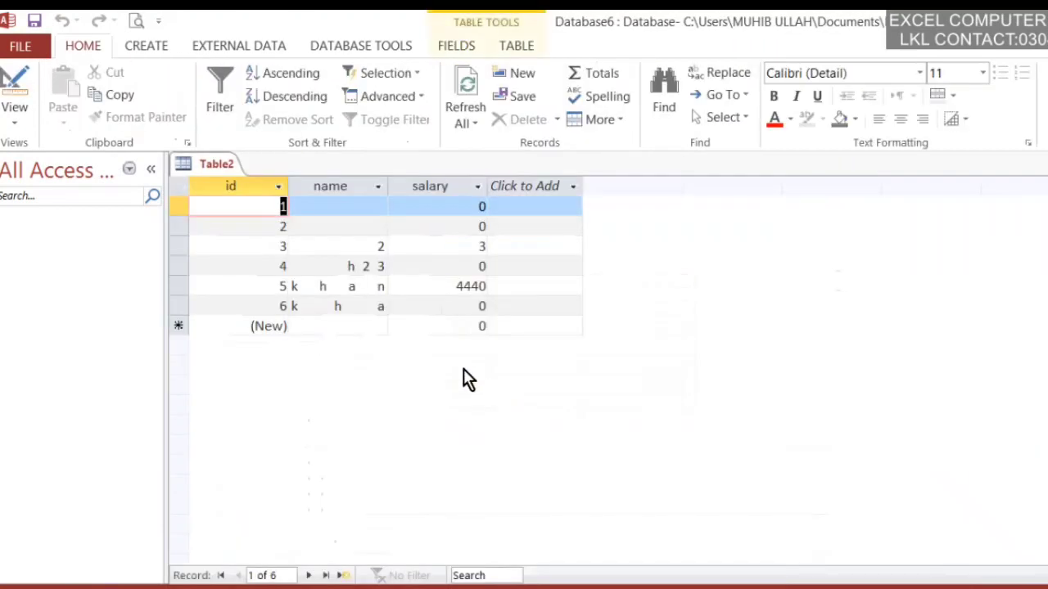
- Add a seventh record with the name 'asds'
{"action": "left_click", "coordinate": [349, 287]}
{"action": "left_click", "coordinate": [375, 325]}
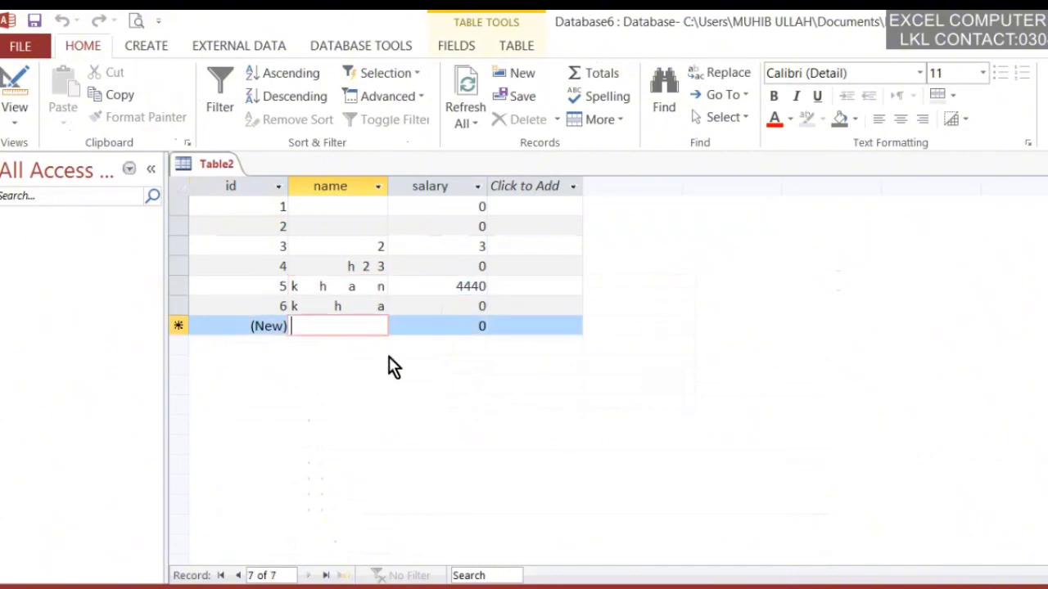
{"action": "type", "text": "asds"}
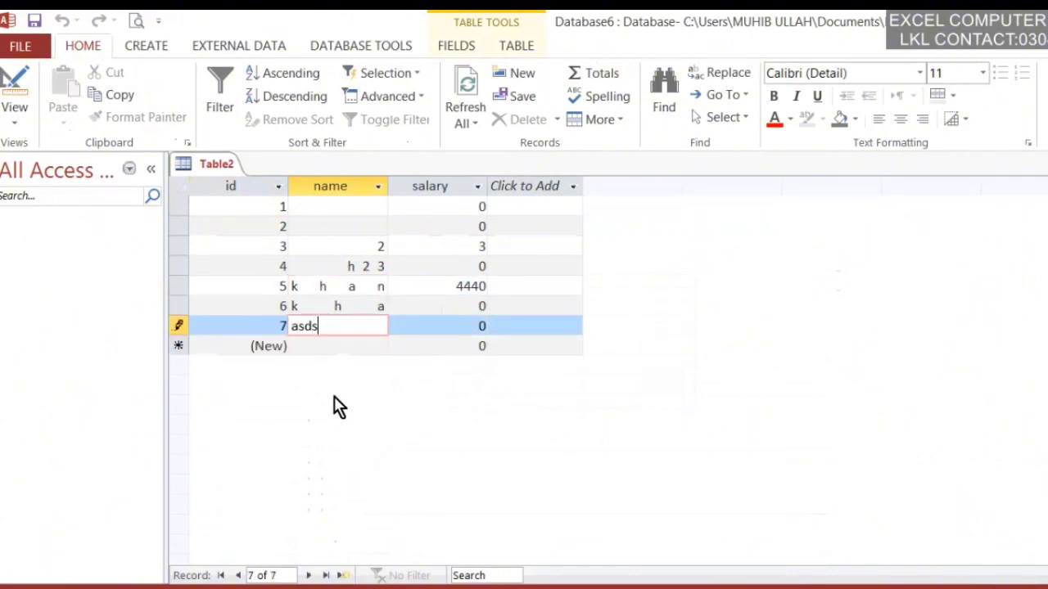
{"action": "left_click", "coordinate": [355, 347]}
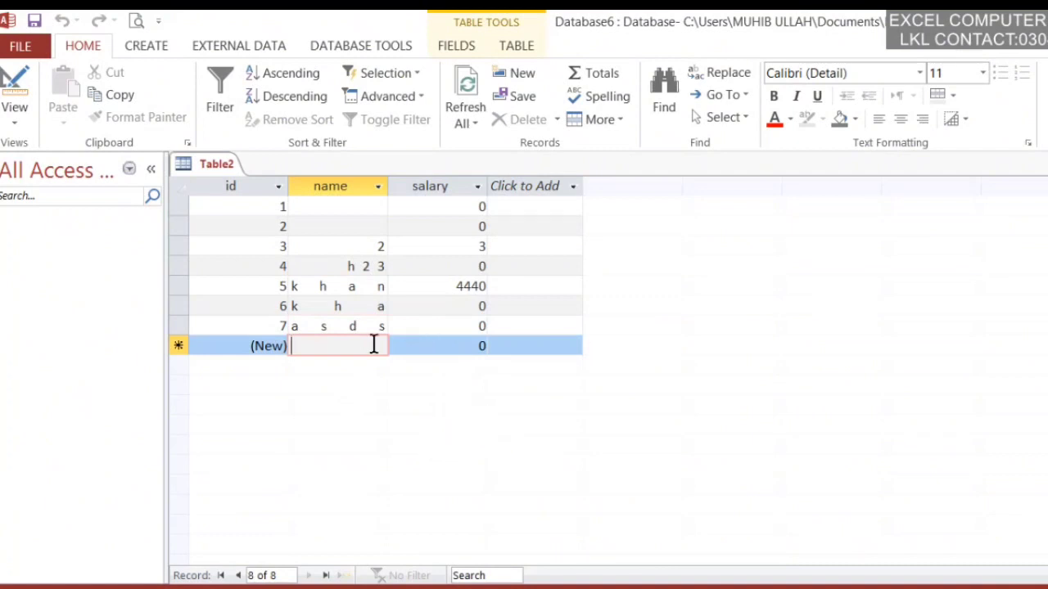
{"action": "right_click", "coordinate": [213, 160]}
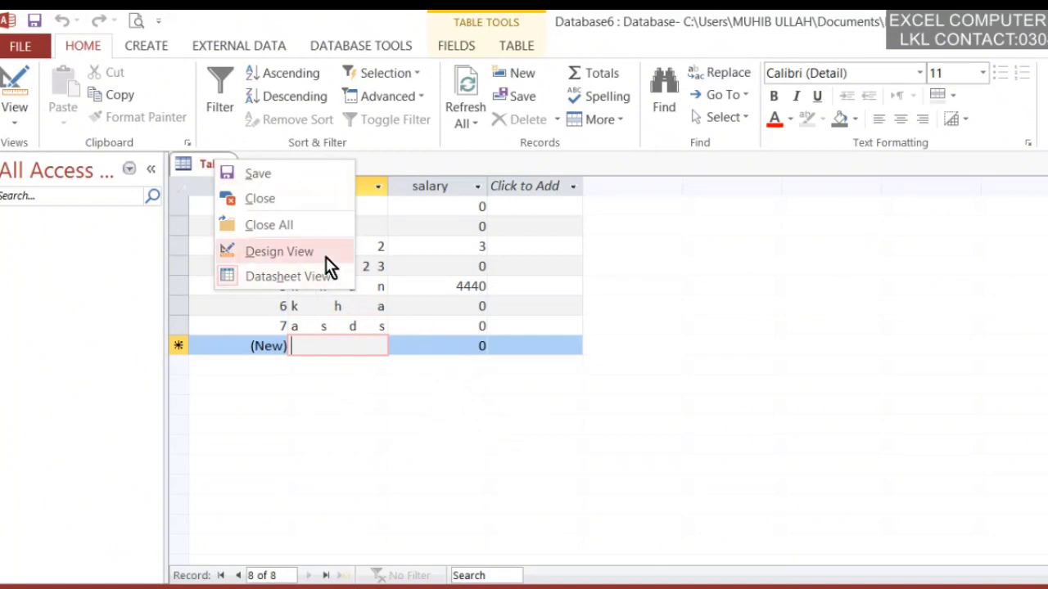
- In Design View, change the name field's Text Align from Distribute to Right
{"action": "left_click", "coordinate": [326, 252]}
{"action": "left_click", "coordinate": [403, 564]}
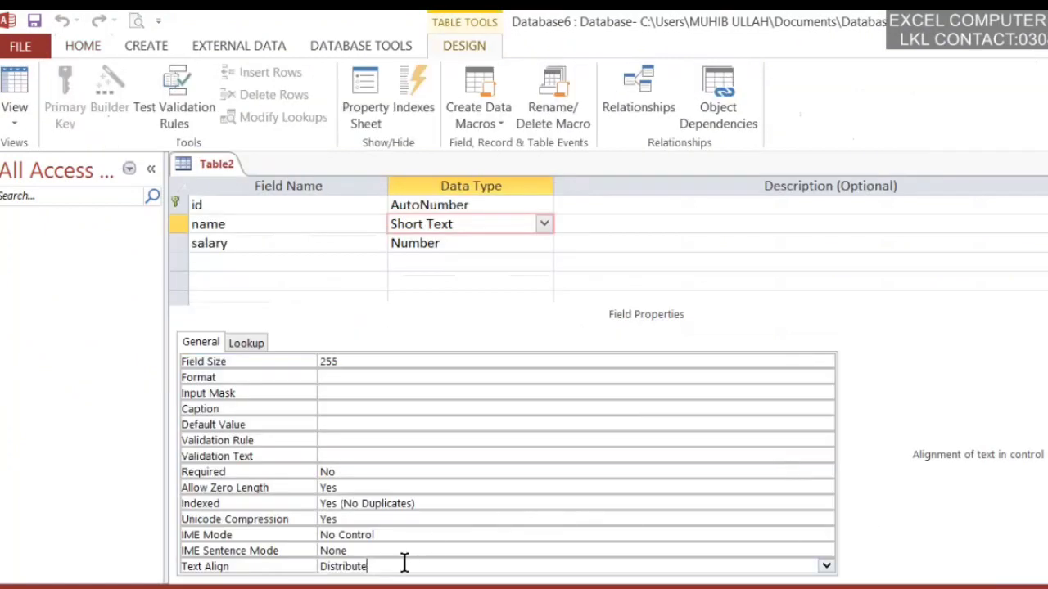
{"action": "double_click", "coordinate": [398, 566]}
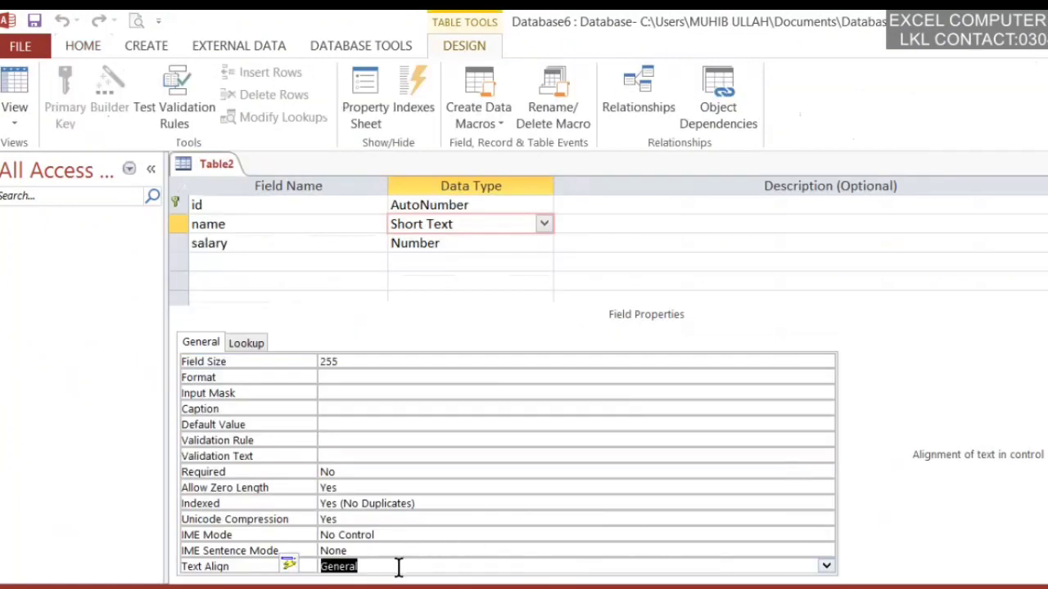
{"action": "left_click", "coordinate": [825, 567]}
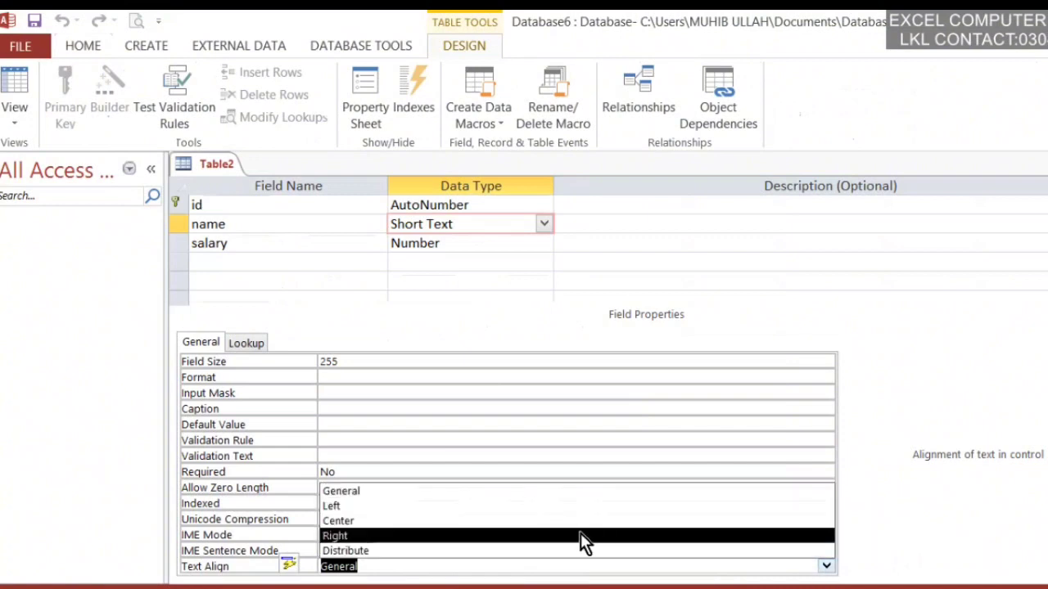
{"action": "left_click", "coordinate": [517, 535]}
- Save the design and view the datasheet with right-aligned names, toggling Design View once more
{"action": "right_click", "coordinate": [217, 172]}
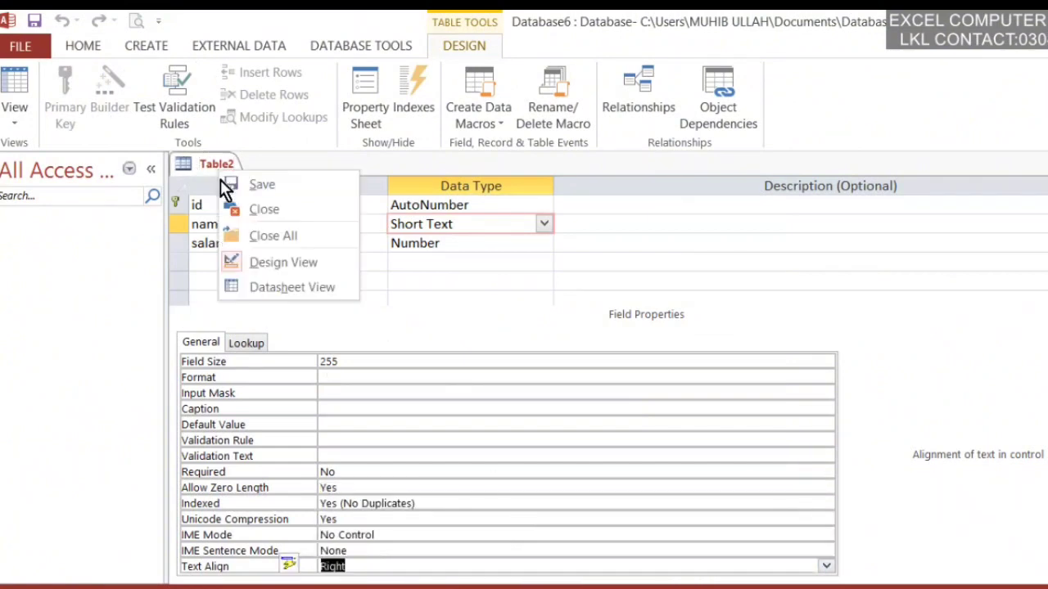
{"action": "left_click", "coordinate": [277, 290]}
{"action": "left_click", "coordinate": [524, 382]}
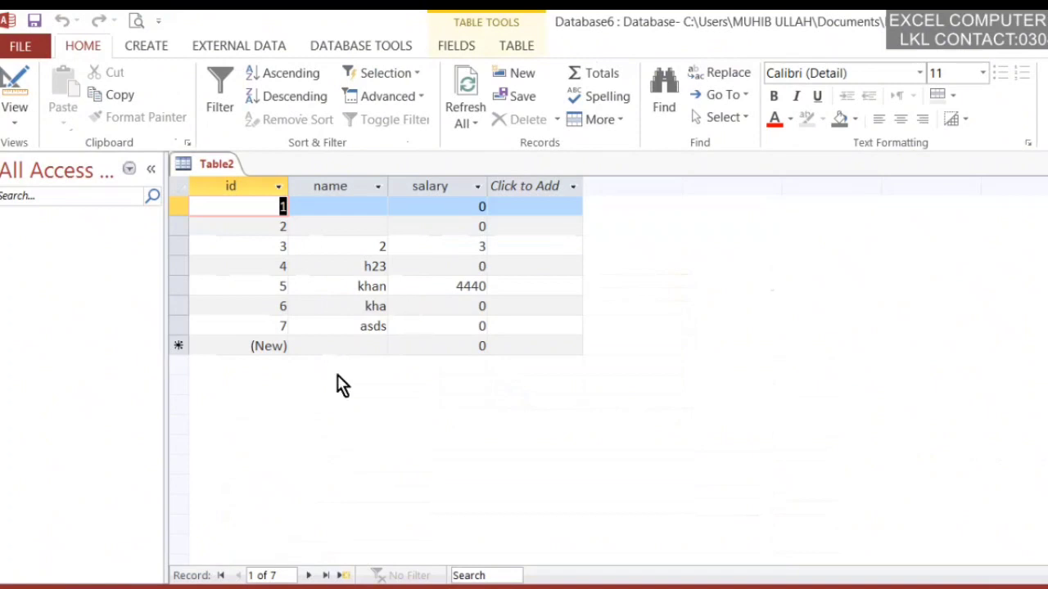
{"action": "left_click", "coordinate": [337, 346]}
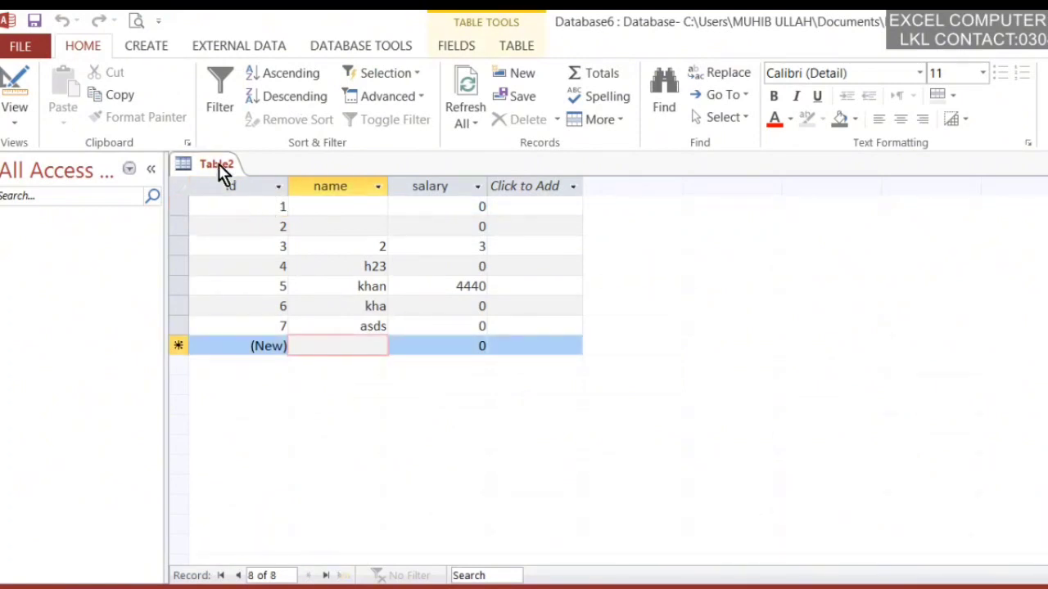
{"action": "right_click", "coordinate": [219, 165]}
{"action": "left_click", "coordinate": [323, 256]}
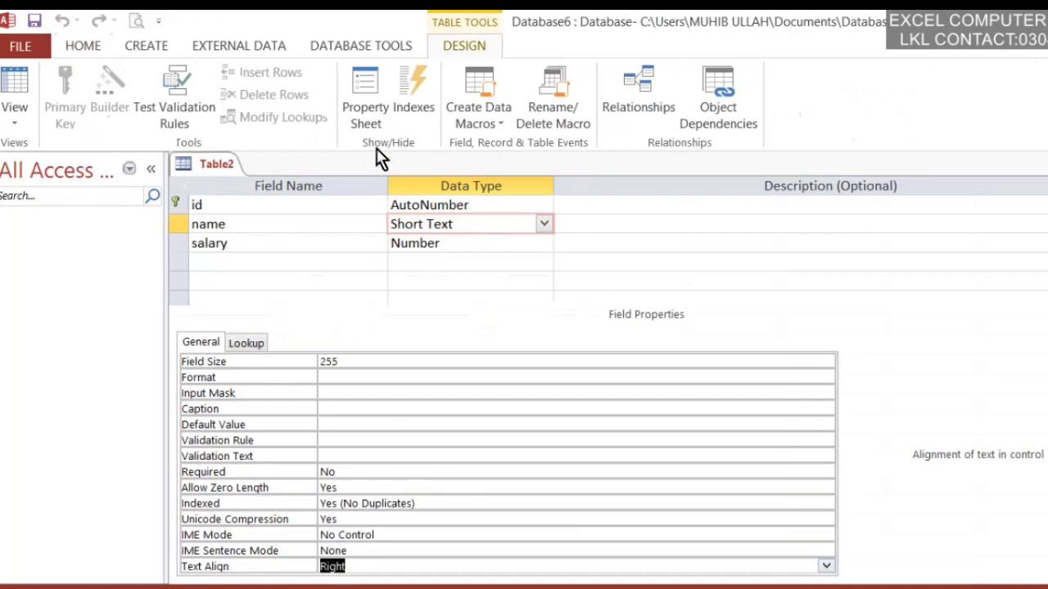
{"action": "right_click", "coordinate": [215, 168]}
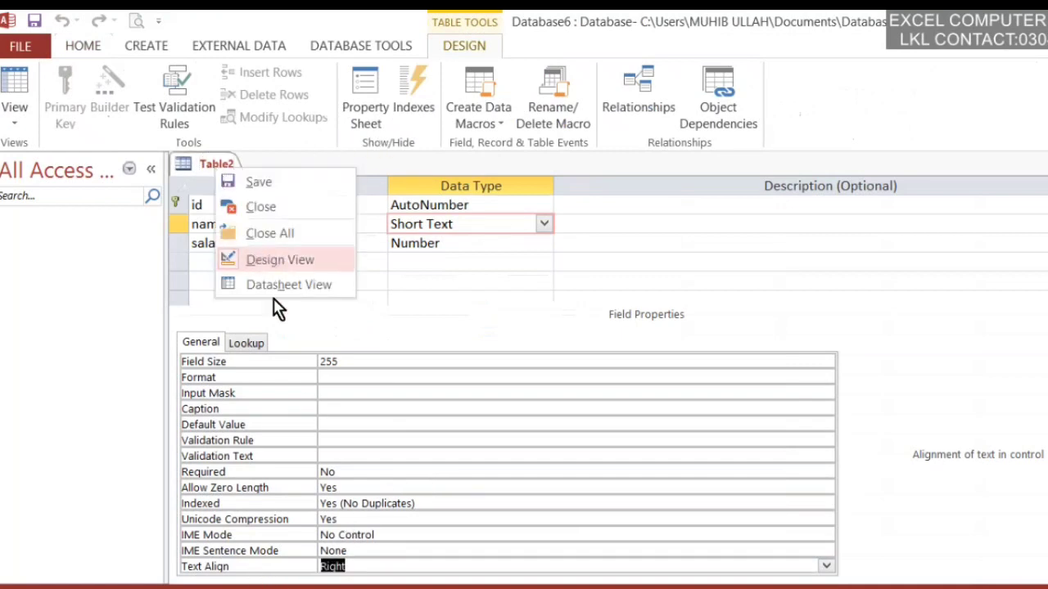
{"action": "left_click", "coordinate": [293, 286]}
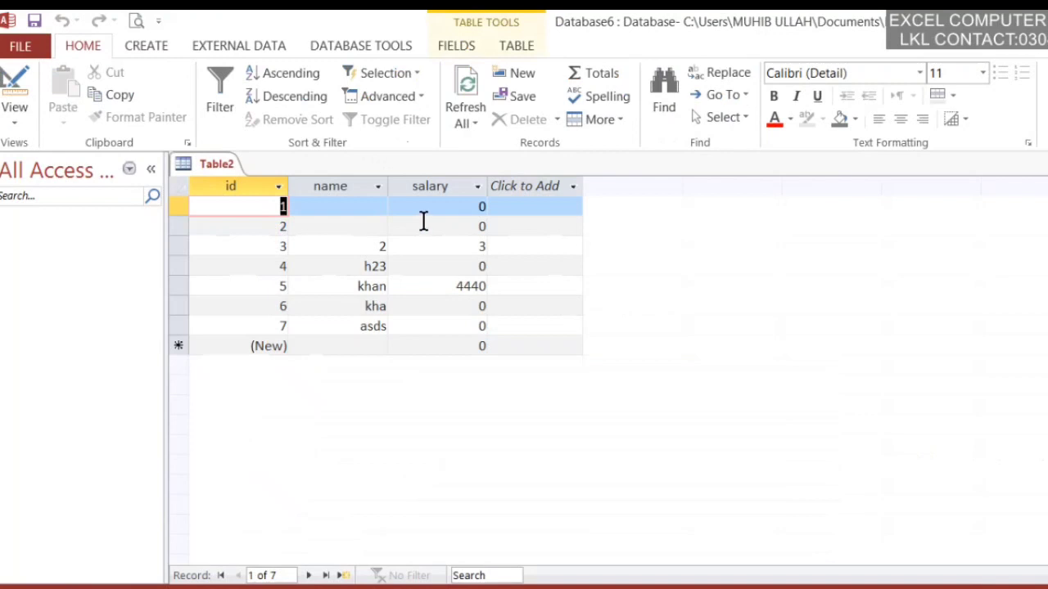
- Add a Total row beneath Table2's records
{"action": "left_click", "coordinate": [622, 80]}
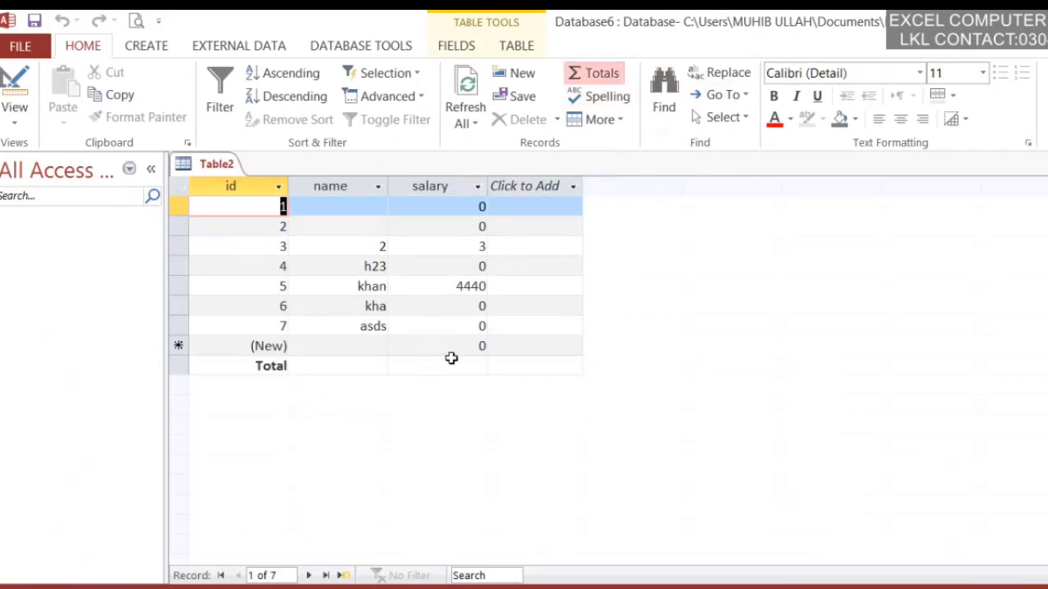
{"action": "left_click", "coordinate": [320, 366]}
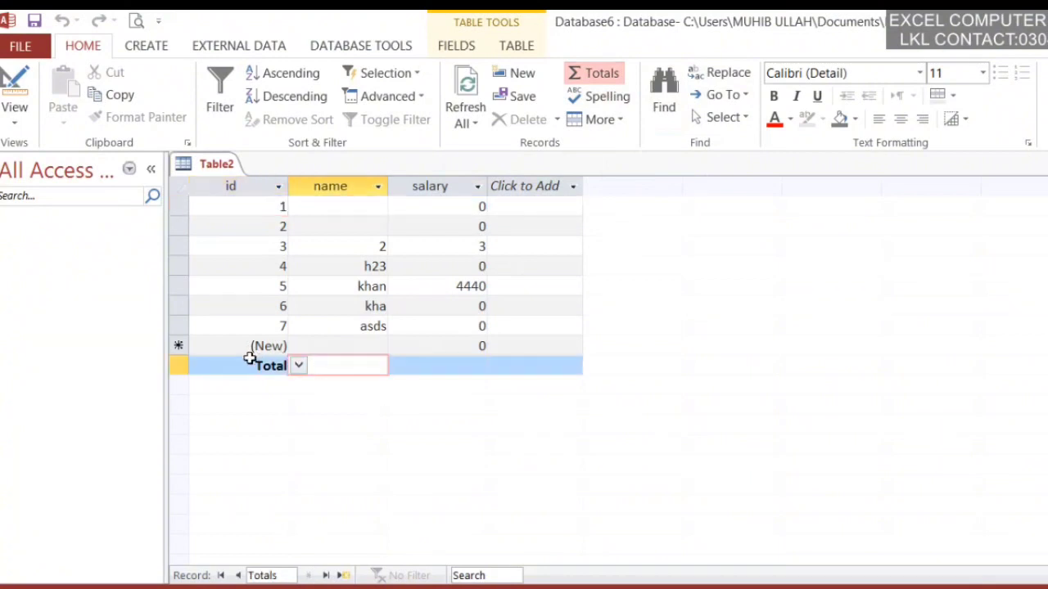
{"action": "left_click", "coordinate": [244, 366]}
{"action": "left_click", "coordinate": [350, 366]}
- Inspect the id, name and salary Total-row function lists without choosing any function
{"action": "left_click", "coordinate": [257, 366]}
{"action": "left_click", "coordinate": [200, 366]}
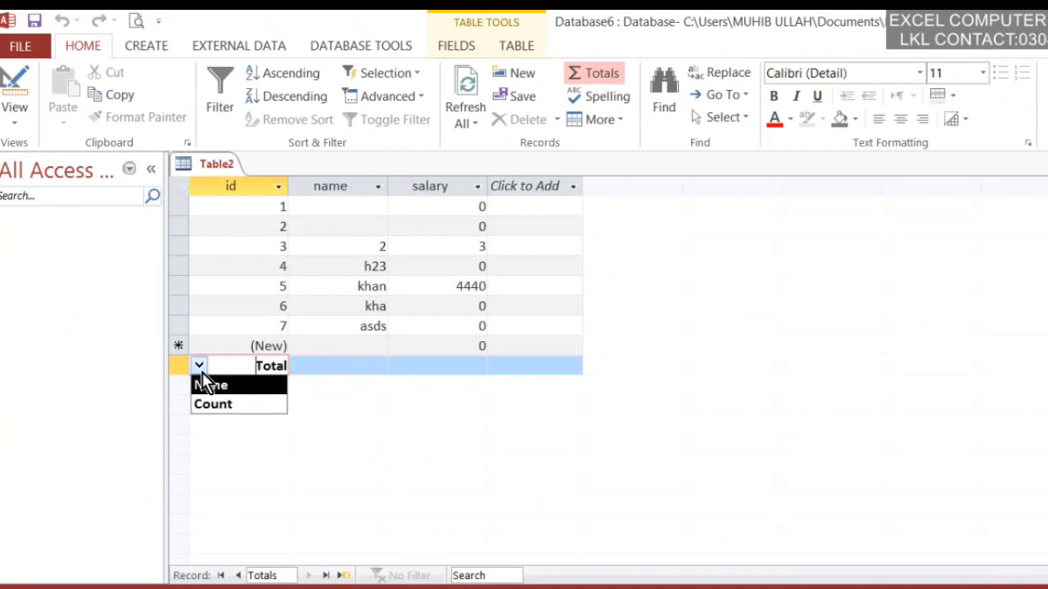
{"action": "left_click", "coordinate": [223, 403]}
{"action": "left_click", "coordinate": [324, 366]}
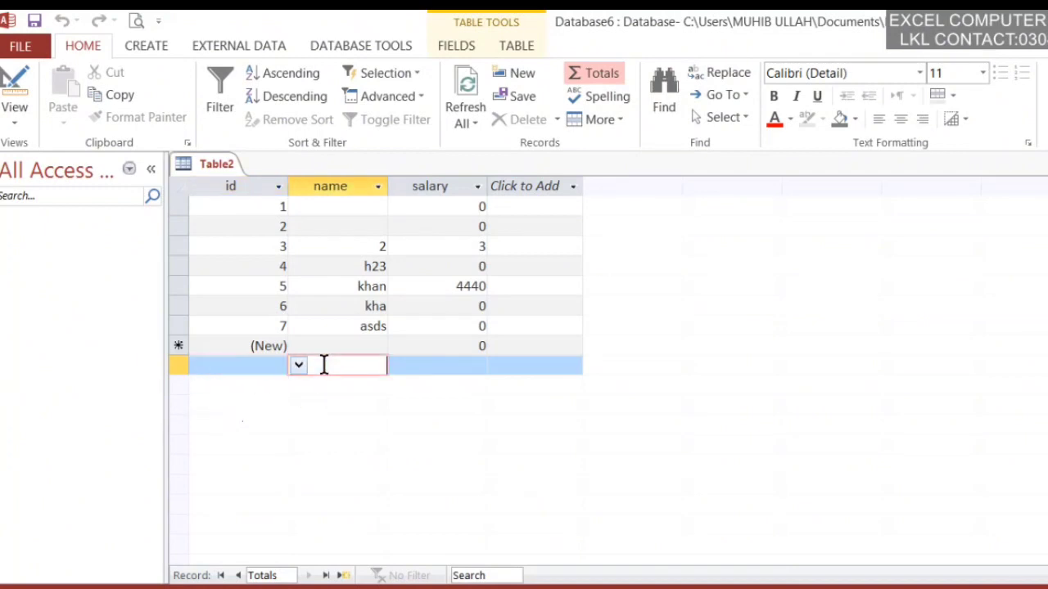
{"action": "left_click", "coordinate": [299, 368]}
{"action": "left_click", "coordinate": [338, 413]}
{"action": "left_click", "coordinate": [459, 365]}
{"action": "left_click", "coordinate": [399, 366]}
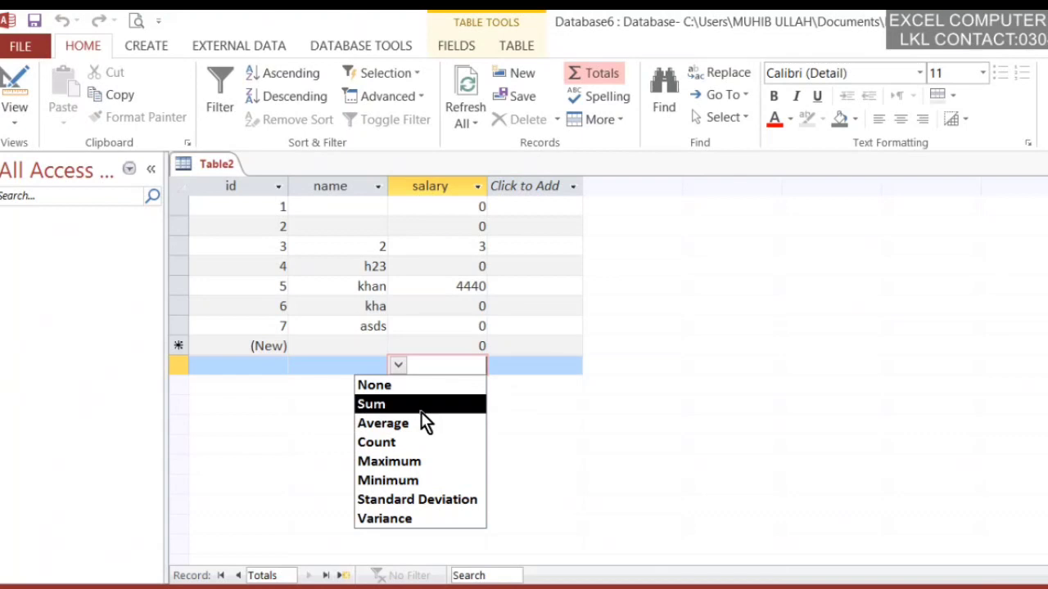
{"action": "left_click", "coordinate": [455, 404]}
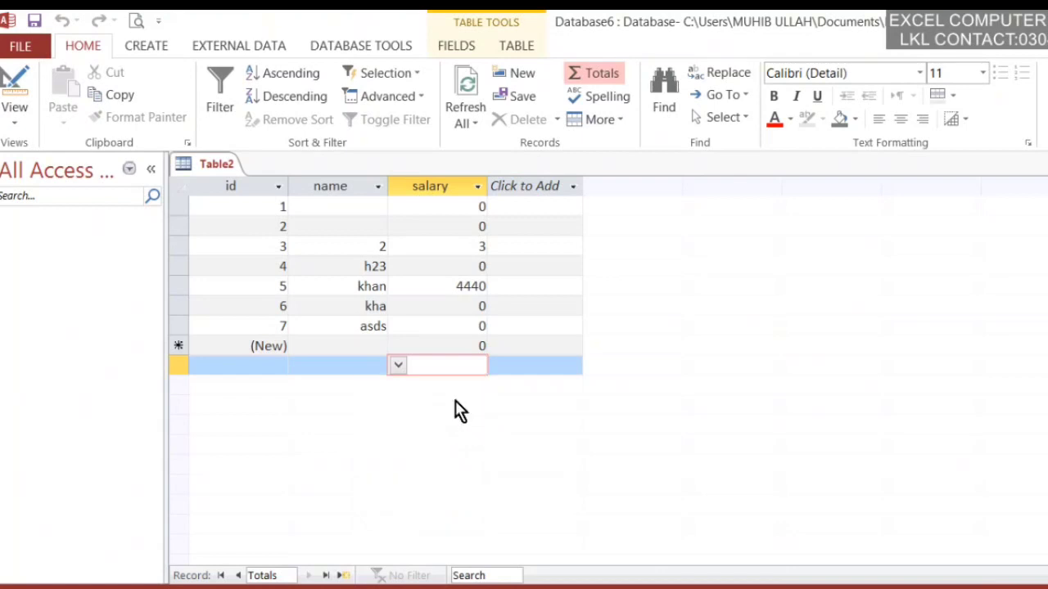
{"action": "left_click", "coordinate": [363, 303]}
{"action": "left_click_drag", "start_coordinate": [357, 285], "coordinate": [435, 286]}
{"action": "left_click", "coordinate": [578, 93]}
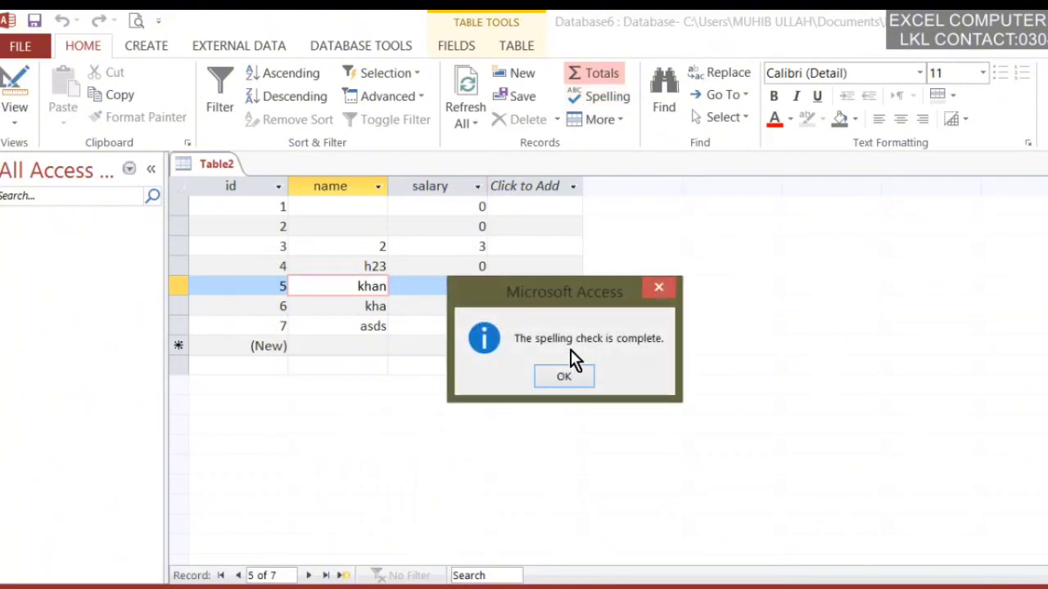
{"action": "left_click", "coordinate": [583, 376]}
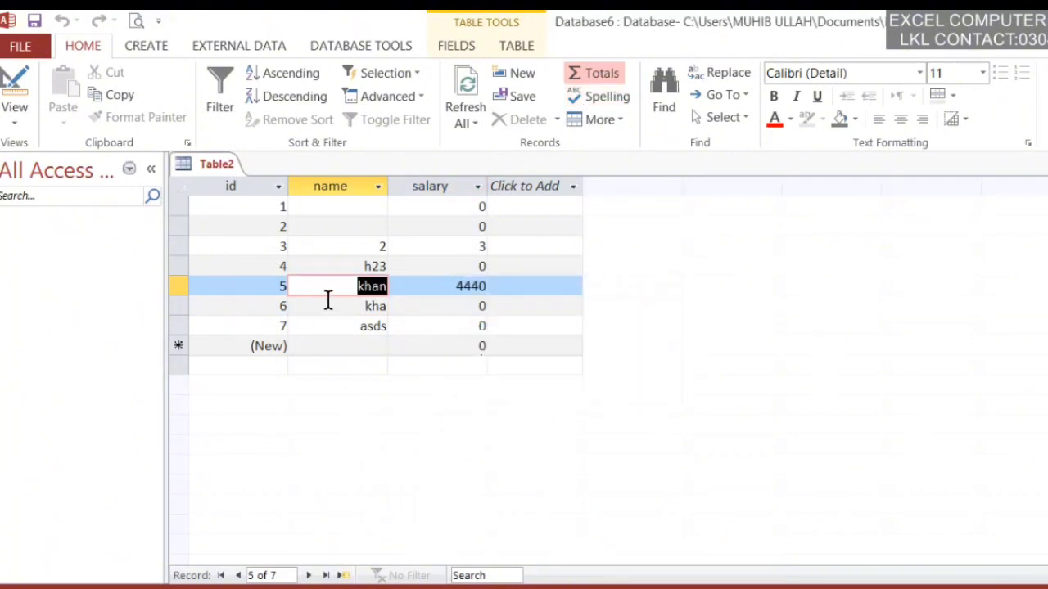
{"action": "left_click", "coordinate": [390, 266]}
{"action": "left_click", "coordinate": [374, 307]}
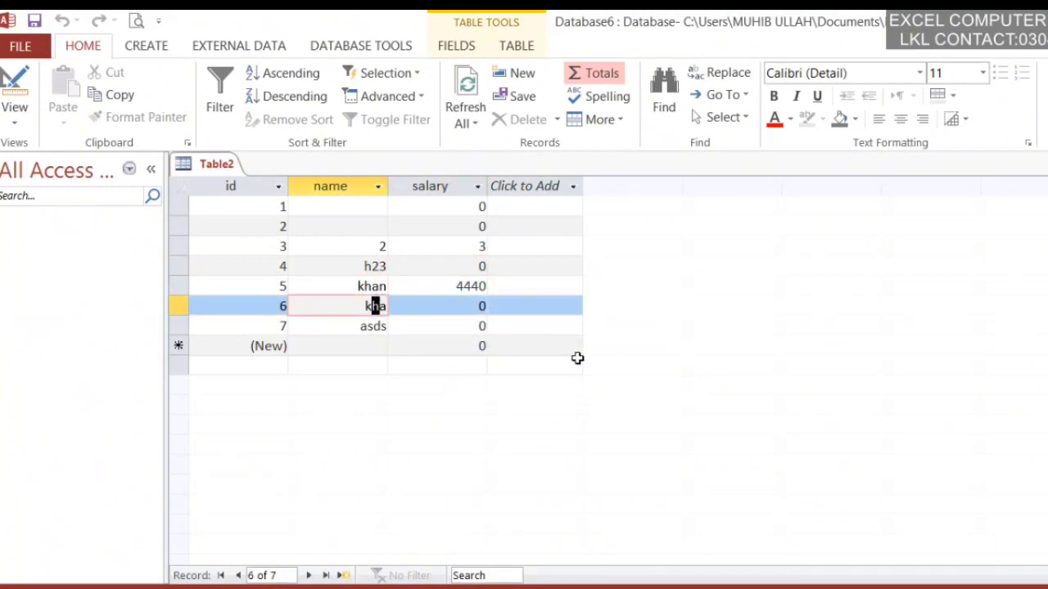
{"action": "left_click", "coordinate": [502, 345]}
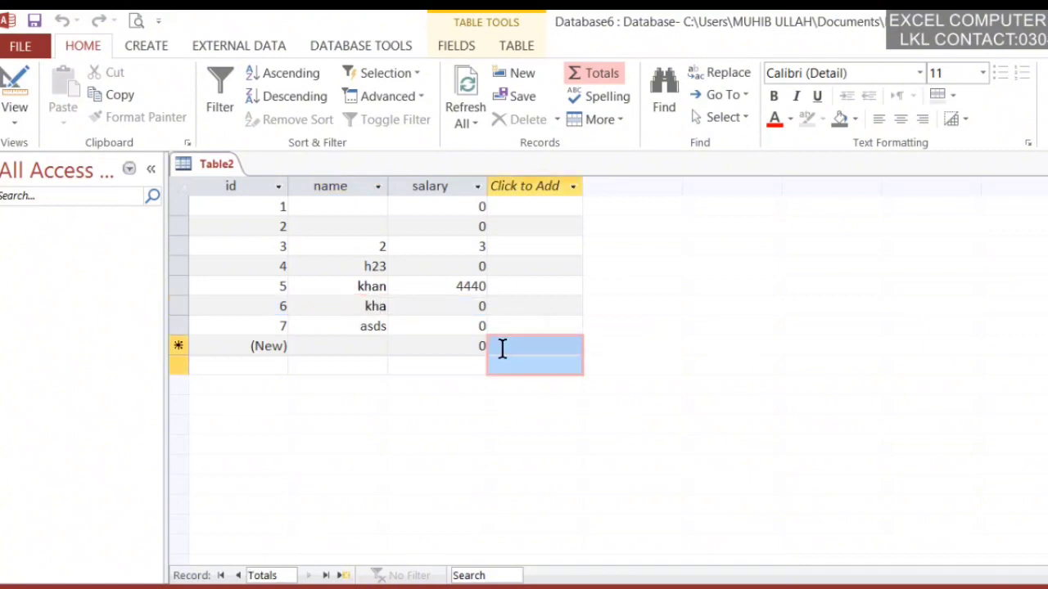
{"action": "left_click", "coordinate": [457, 336]}
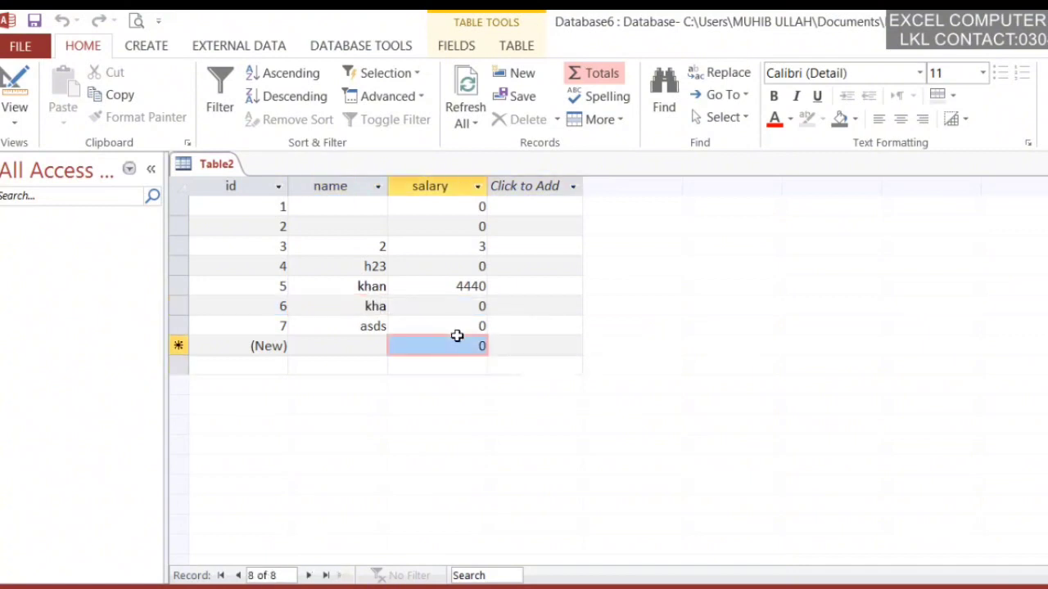
- Set the datasheet row height to 15
{"action": "left_click", "coordinate": [600, 117]}
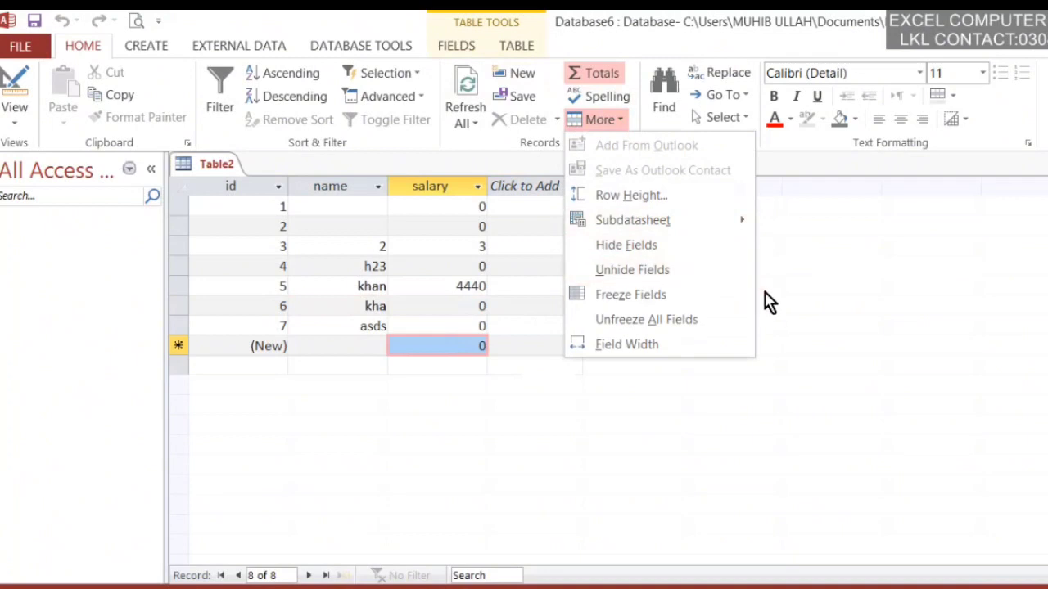
{"action": "left_click", "coordinate": [690, 194]}
{"action": "left_click", "coordinate": [542, 219]}
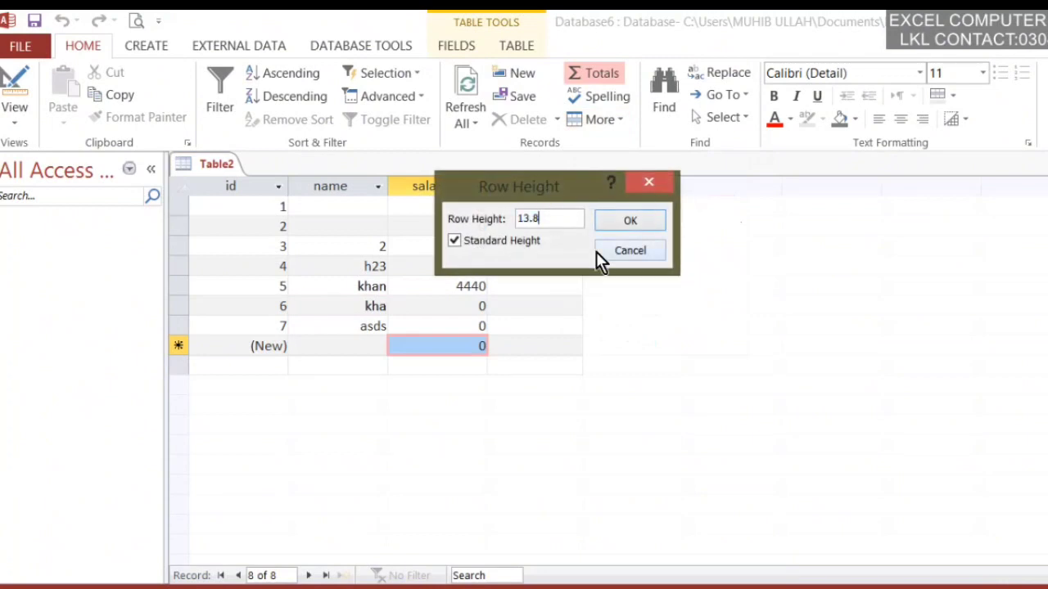
{"action": "key", "text": "BackSpace"}
{"action": "key", "text": "BackSpace"}
{"action": "key", "text": "BackSpace"}
{"action": "key", "text": "BackSpace"}
{"action": "type", "text": "15"}
{"action": "left_click", "coordinate": [632, 221]}
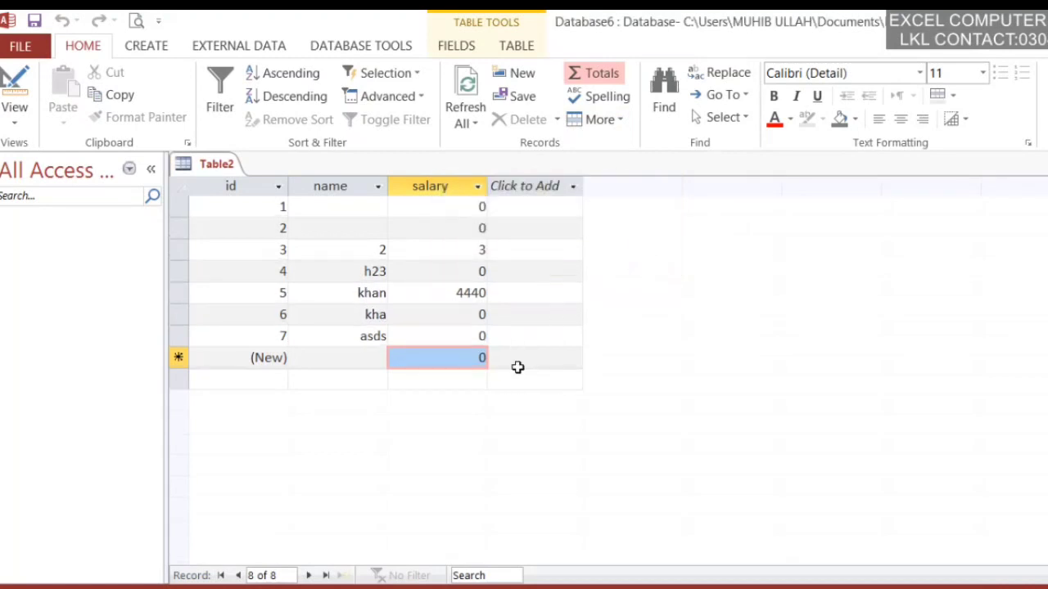
- Increase the datasheet row height to 20
{"action": "left_click", "coordinate": [591, 122]}
{"action": "left_click", "coordinate": [627, 196]}
{"action": "left_click", "coordinate": [559, 220]}
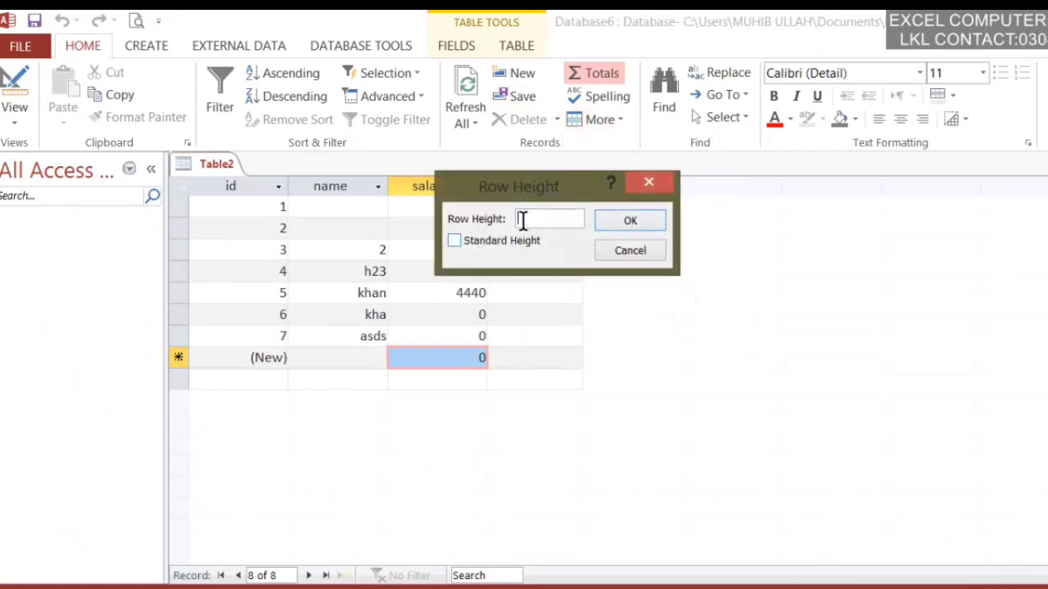
{"action": "type", "text": "20"}
{"action": "left_click", "coordinate": [627, 221]}
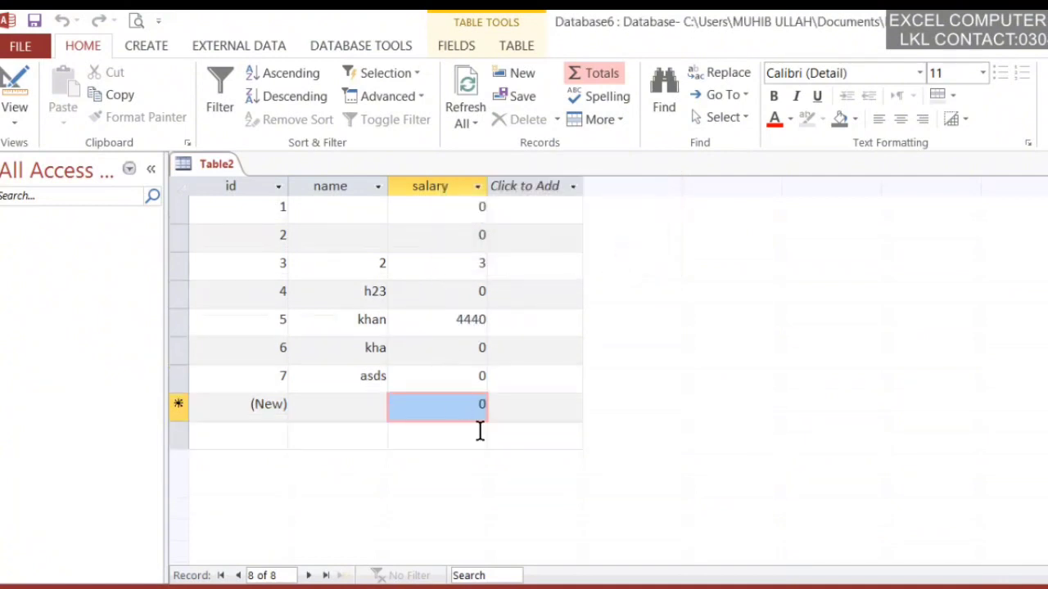
{"action": "left_click", "coordinate": [621, 121]}
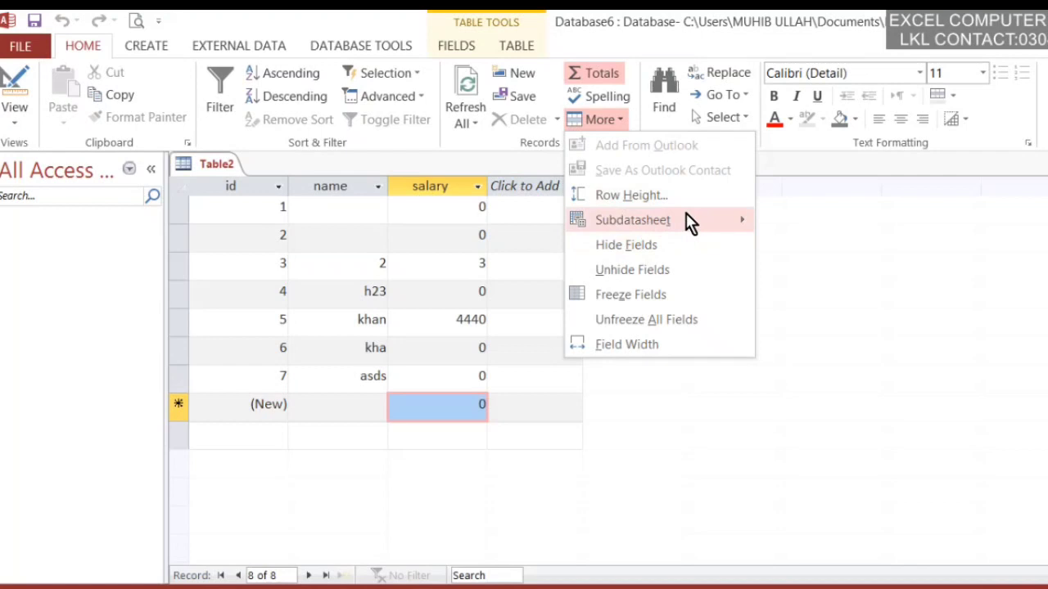
- Hide the salary column
{"action": "mouse_move", "coordinate": [712, 227]}
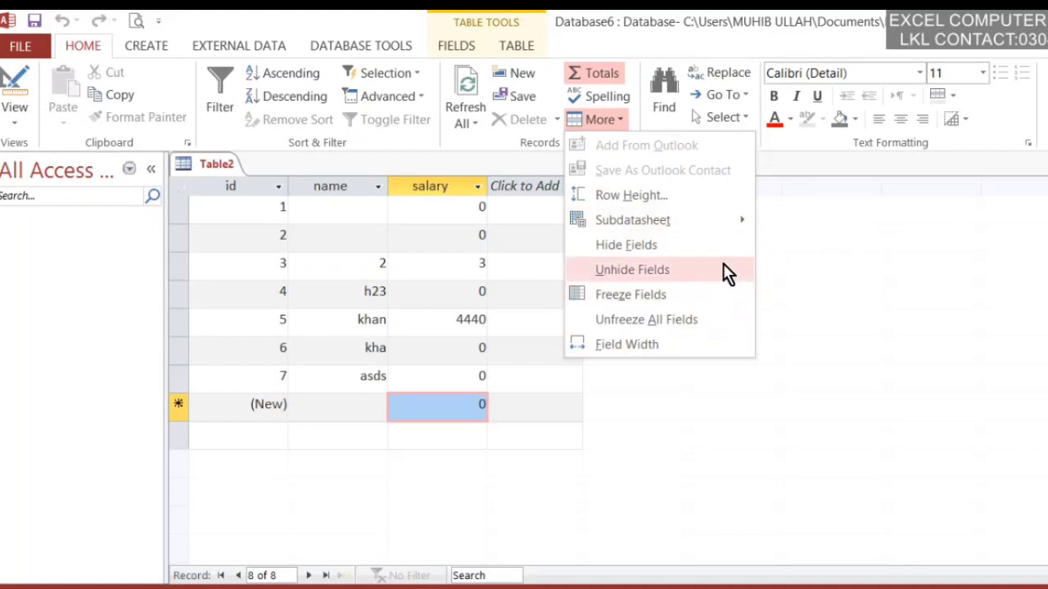
{"action": "left_click", "coordinate": [446, 275]}
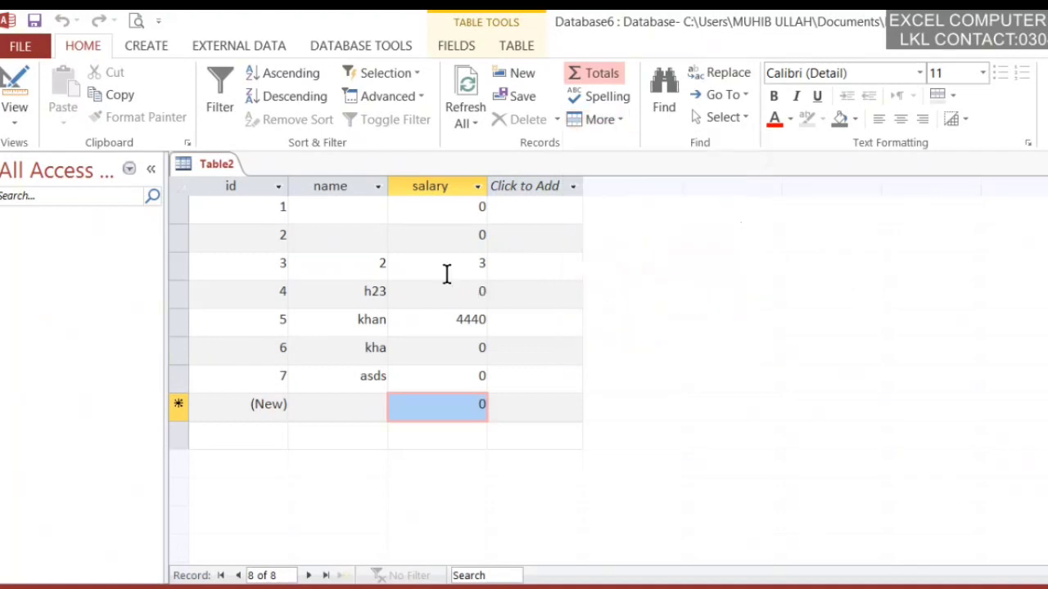
{"action": "left_click", "coordinate": [451, 186]}
{"action": "left_click", "coordinate": [604, 123]}
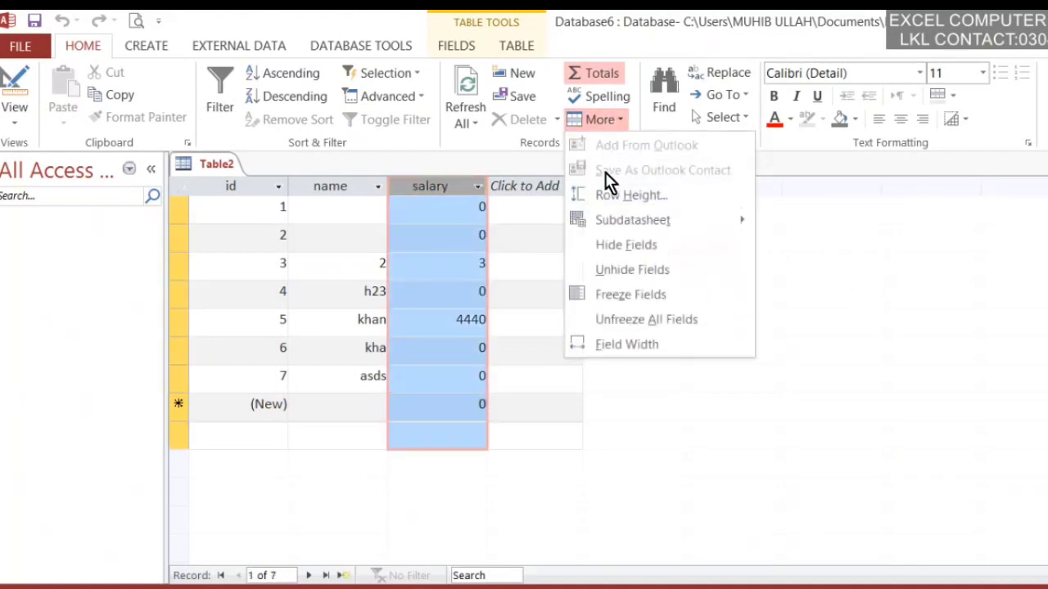
{"action": "left_click", "coordinate": [717, 246]}
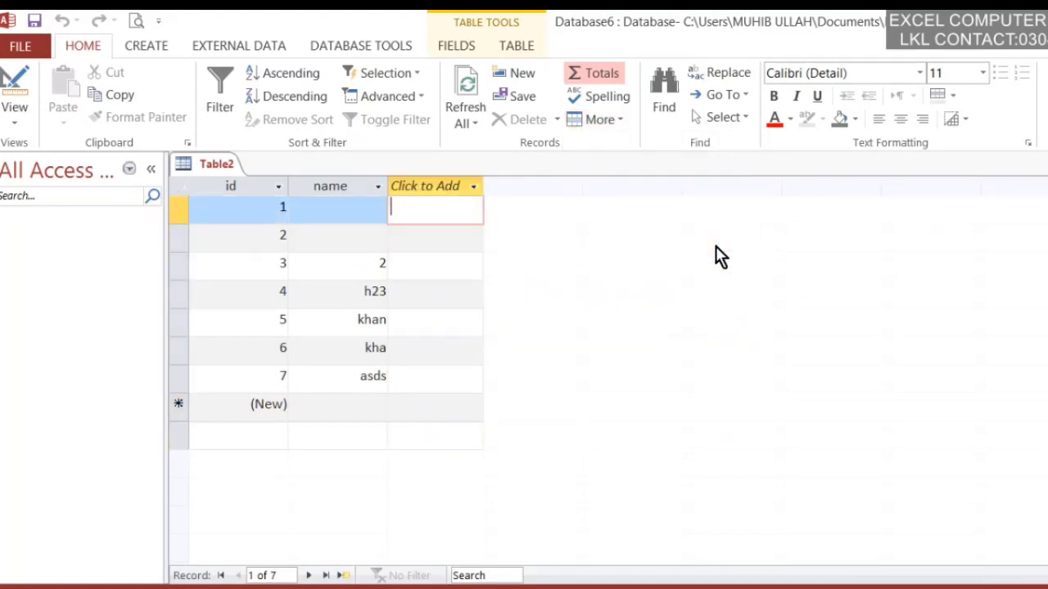
- Unhide the salary column by ticking it in the Unhide Columns list
{"action": "left_click", "coordinate": [597, 119]}
{"action": "left_click", "coordinate": [653, 277]}
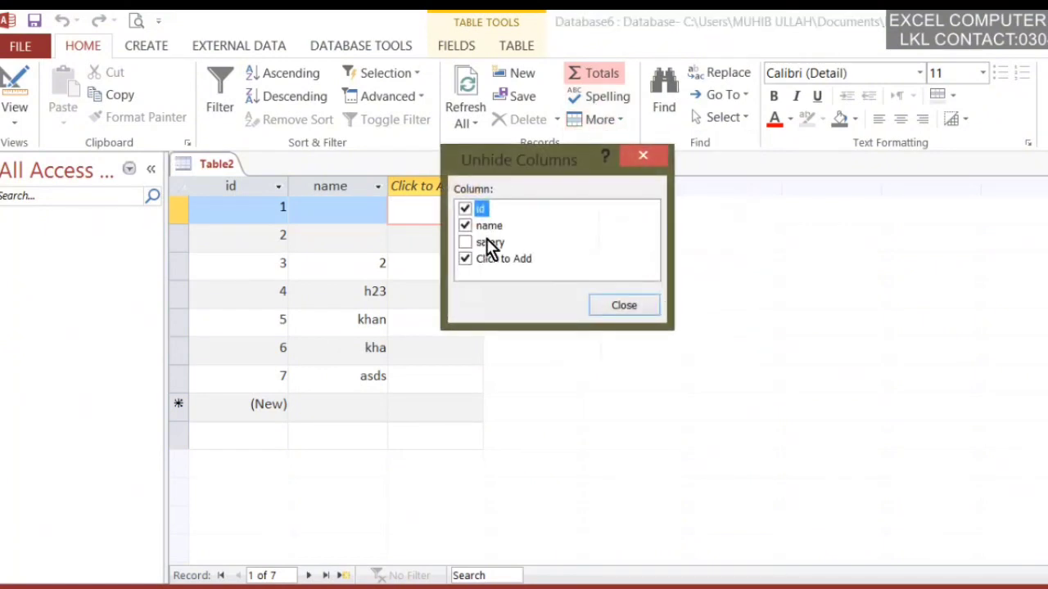
{"action": "left_click", "coordinate": [463, 251]}
{"action": "left_click", "coordinate": [463, 242]}
{"action": "left_click", "coordinate": [631, 308]}
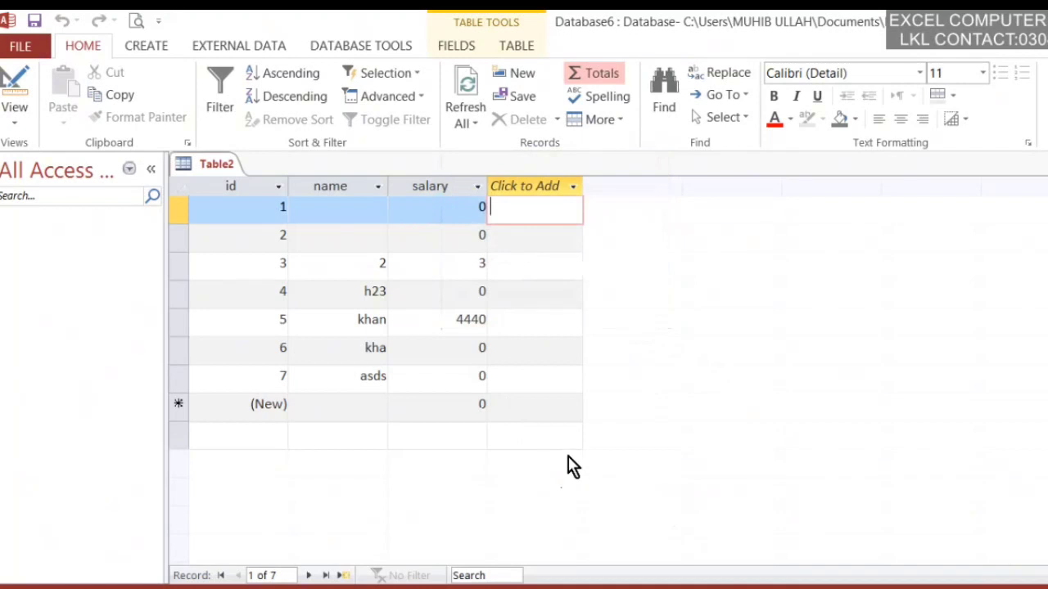
- With focus in row 1's id cell, freeze the id column using Freeze Fields
{"action": "left_click", "coordinate": [602, 127]}
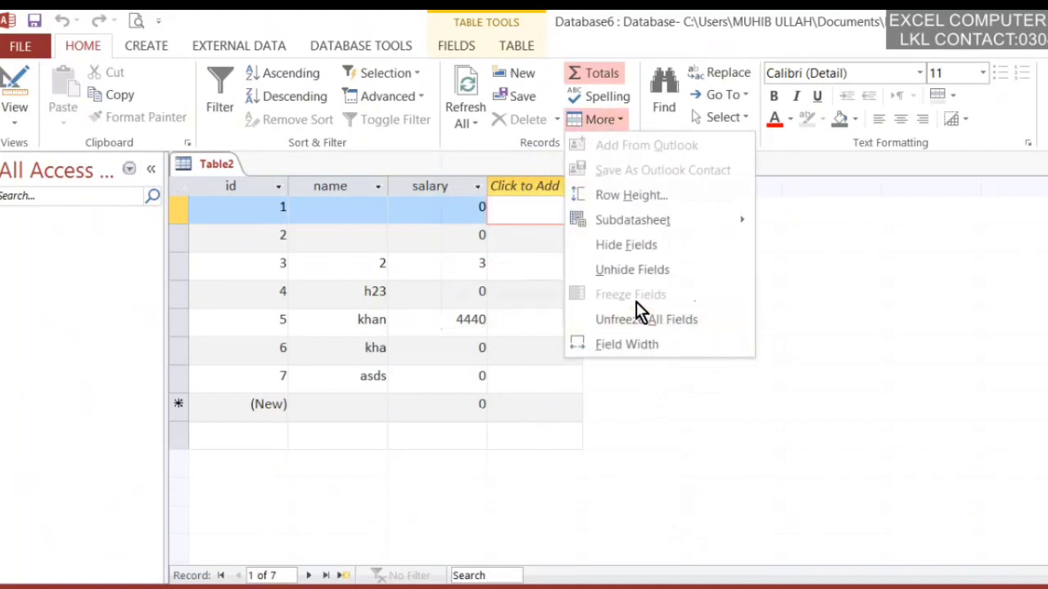
{"action": "left_click", "coordinate": [221, 214]}
{"action": "left_click", "coordinate": [218, 208]}
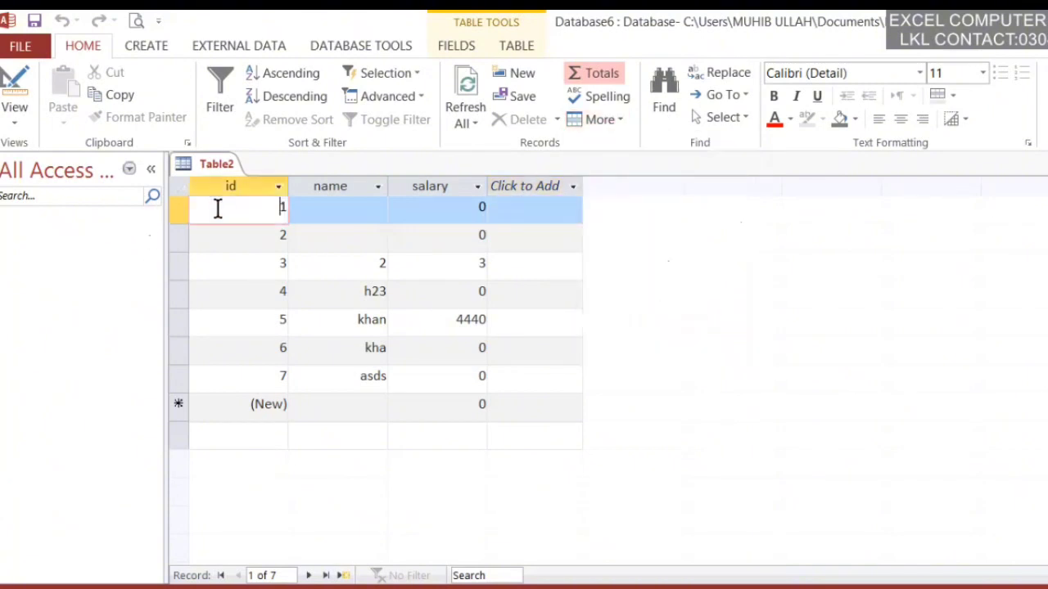
{"action": "left_click", "coordinate": [600, 120]}
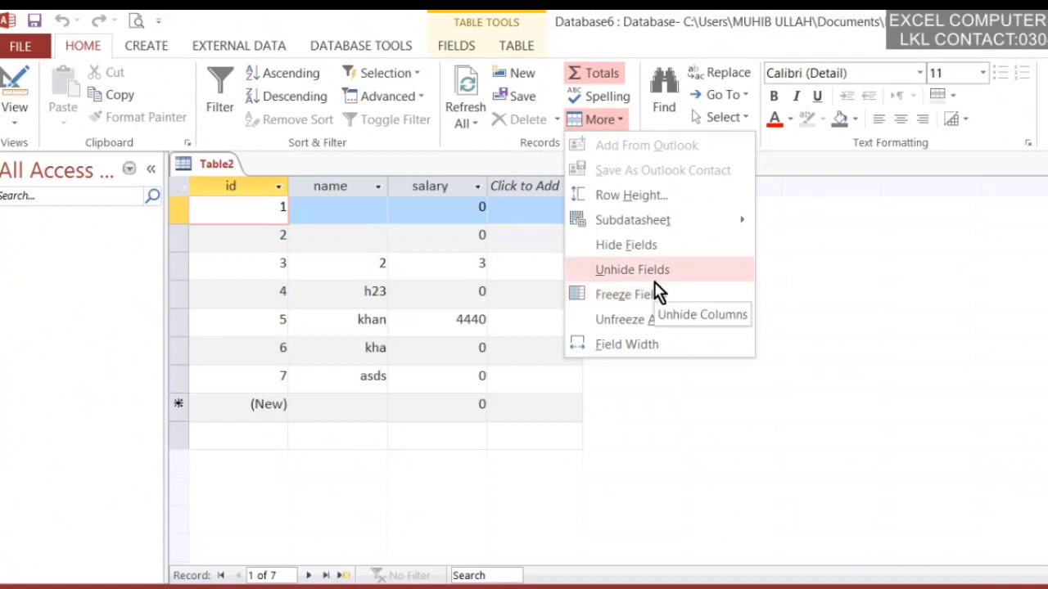
{"action": "left_click", "coordinate": [654, 282]}
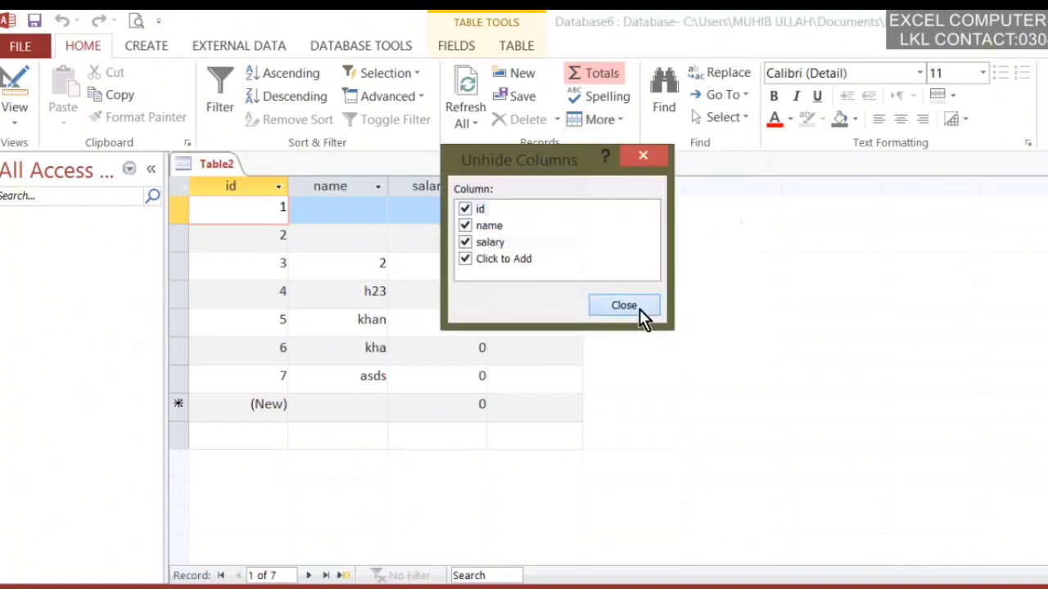
{"action": "left_click", "coordinate": [640, 310]}
{"action": "left_click", "coordinate": [616, 138]}
{"action": "left_click", "coordinate": [628, 304]}
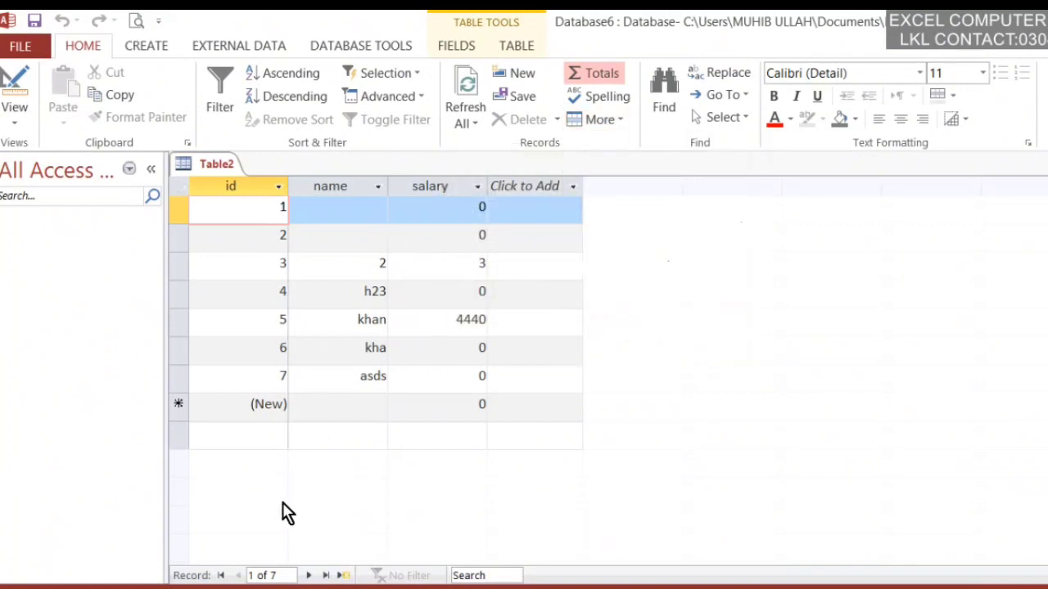
- Add Field1 Short Text, Field2 Number, Field3 Currency and Field4 Rich Text columns
{"action": "left_click", "coordinate": [306, 294]}
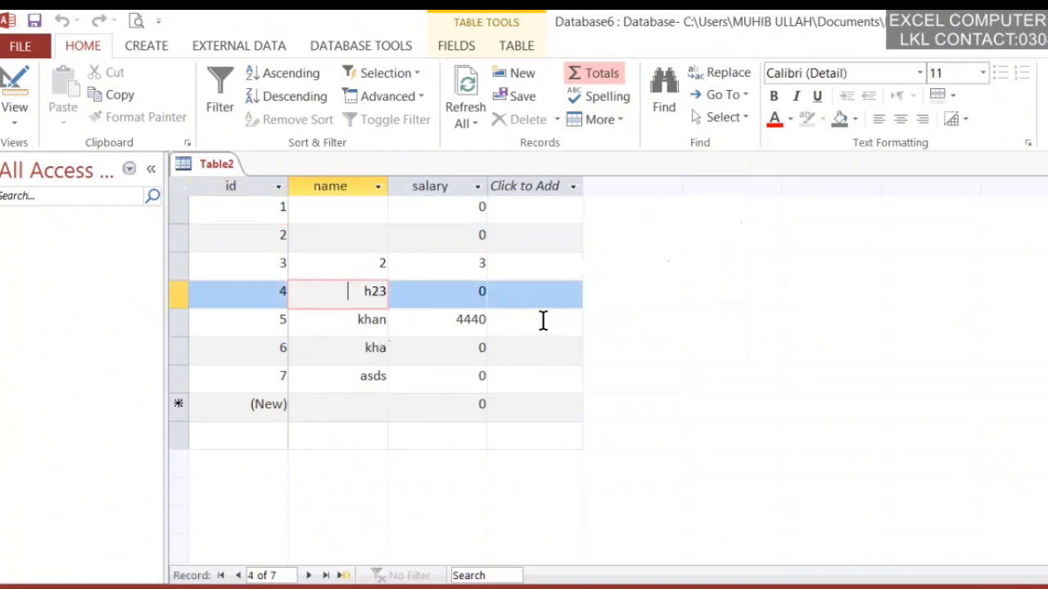
{"action": "key", "text": "Down"}
{"action": "key", "text": "Down"}
{"action": "key", "text": "Tab"}
{"action": "left_click", "coordinate": [548, 257]}
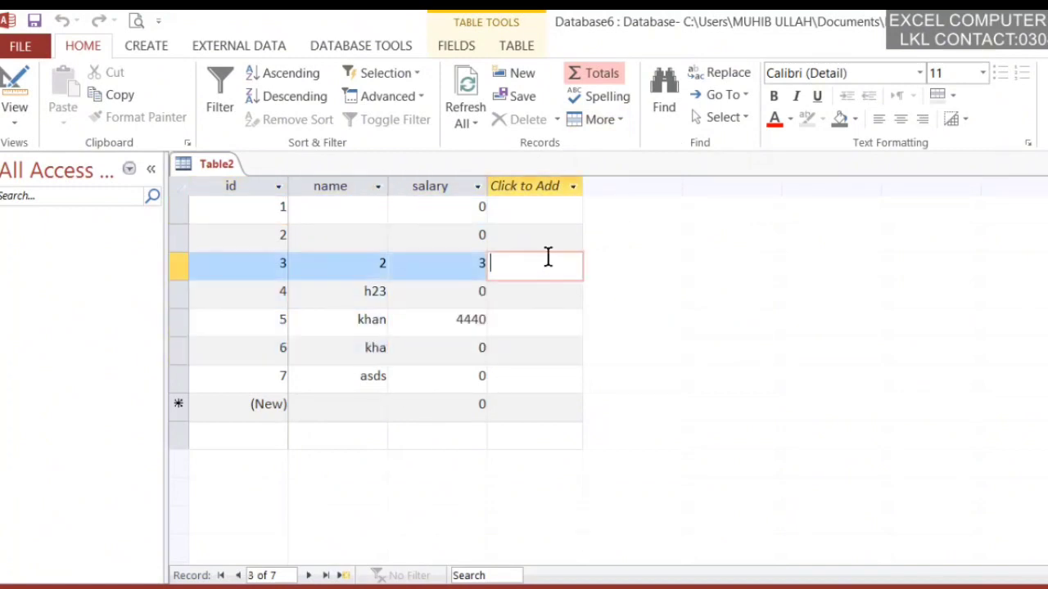
{"action": "left_click", "coordinate": [565, 183]}
{"action": "left_click", "coordinate": [568, 208]}
{"action": "left_click", "coordinate": [665, 188]}
{"action": "left_click", "coordinate": [682, 237]}
{"action": "left_click", "coordinate": [752, 196]}
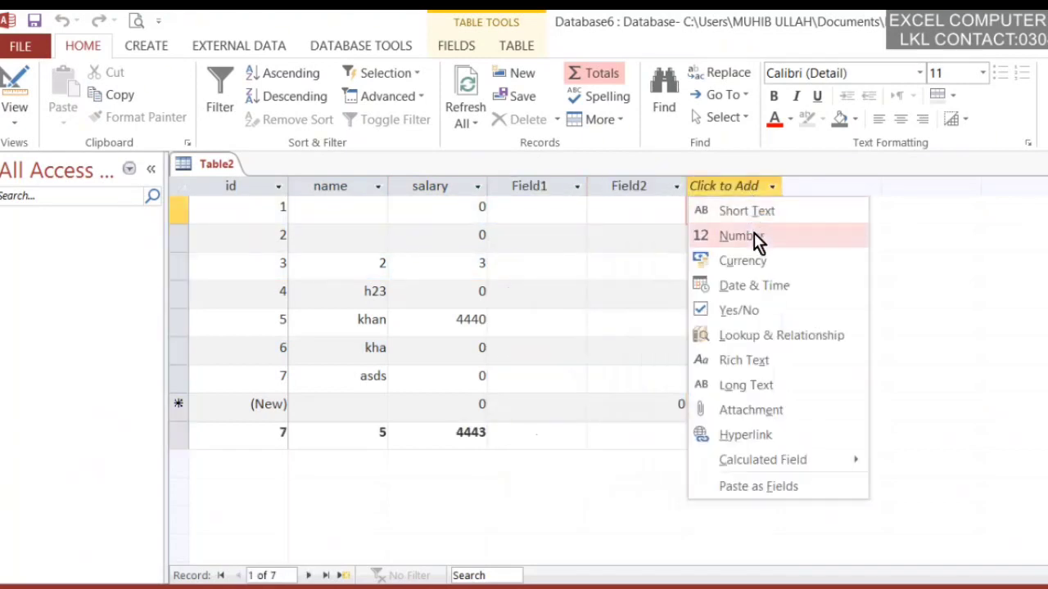
{"action": "left_click", "coordinate": [753, 260]}
{"action": "left_click", "coordinate": [834, 187]}
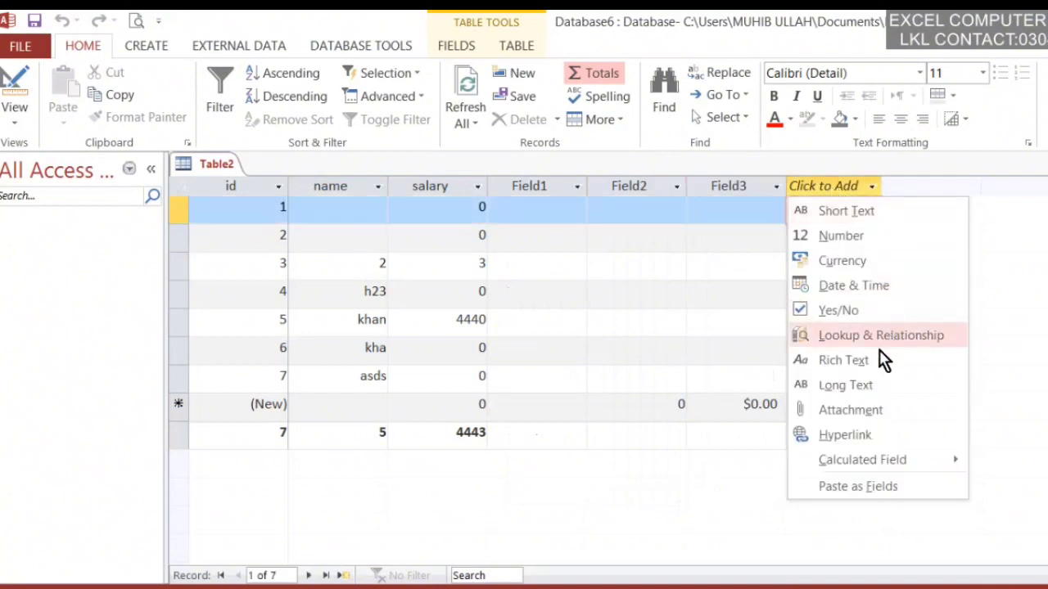
{"action": "left_click", "coordinate": [873, 364]}
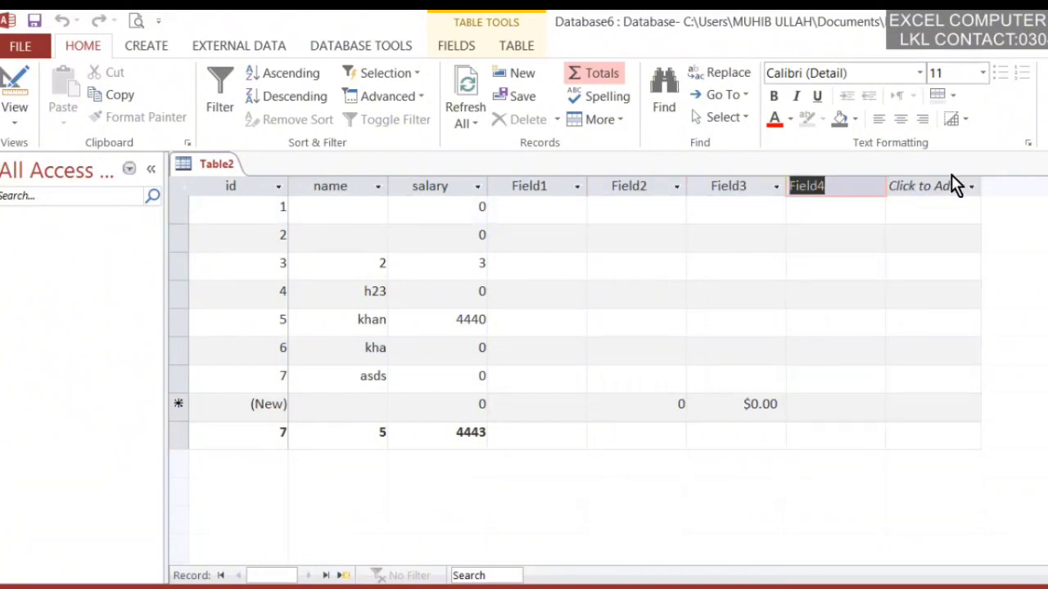
- Add Field5 Rich Text, Field6 Long Text, an Attachment, Field8 Rich Text and another Attachment field
{"action": "left_click", "coordinate": [936, 188]}
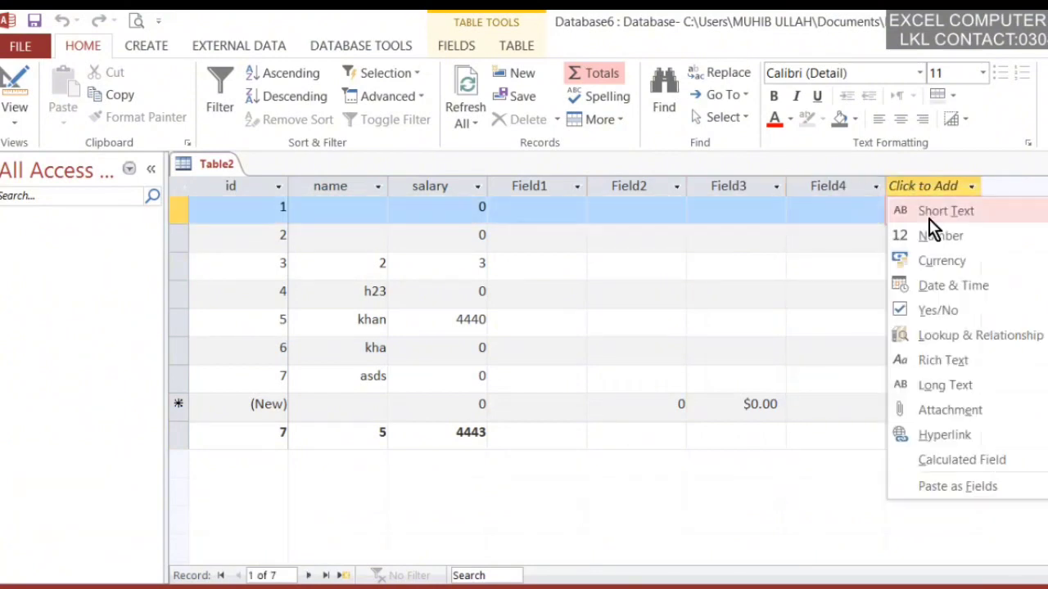
{"action": "left_click", "coordinate": [994, 364]}
{"action": "left_click", "coordinate": [1011, 190]}
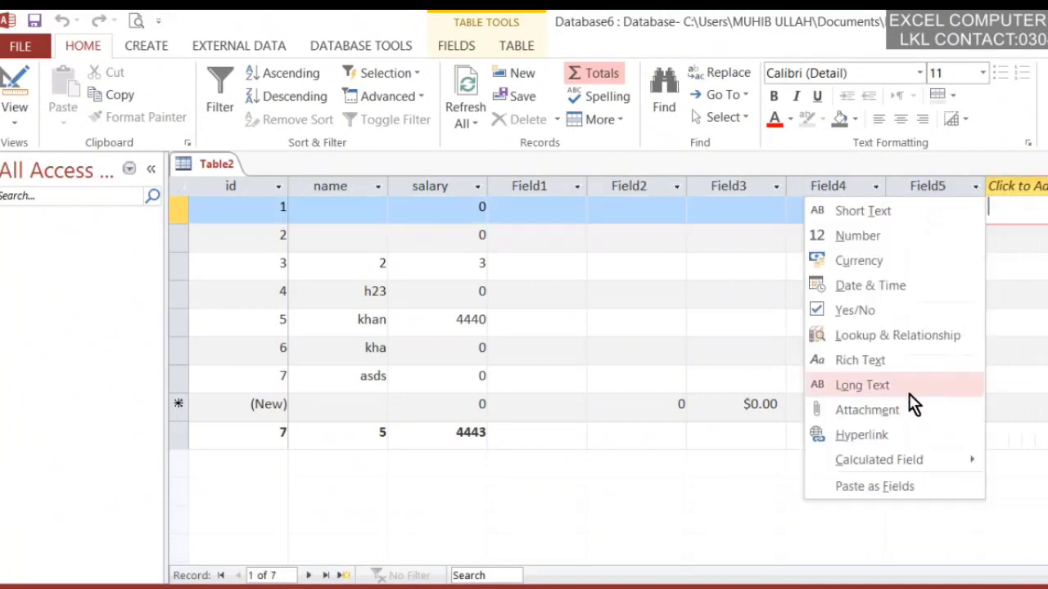
{"action": "left_click", "coordinate": [909, 388]}
{"action": "left_click", "coordinate": [1015, 186]}
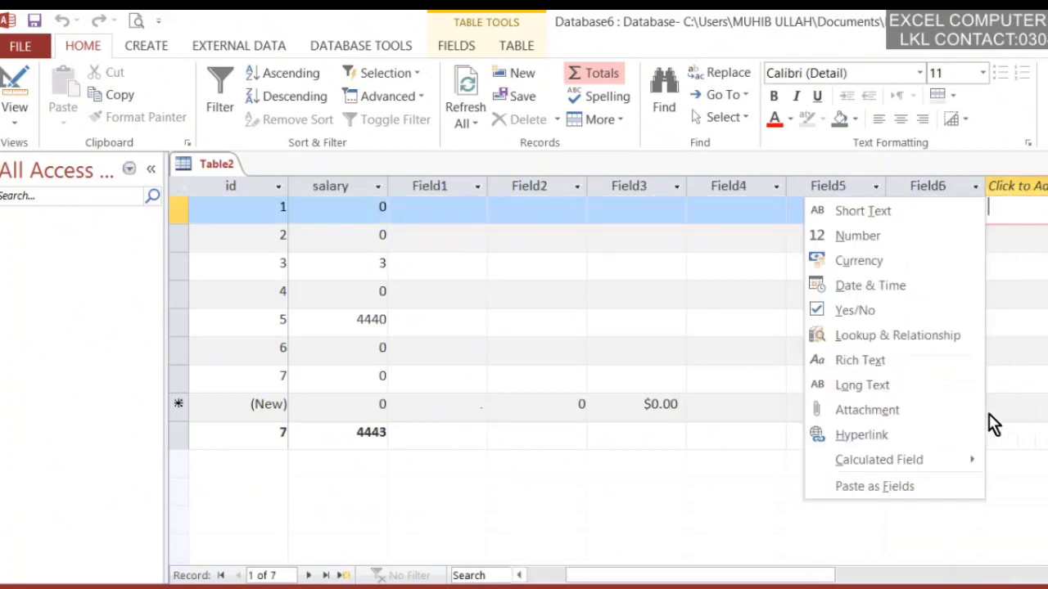
{"action": "left_click", "coordinate": [912, 407]}
{"action": "left_click", "coordinate": [1015, 186]}
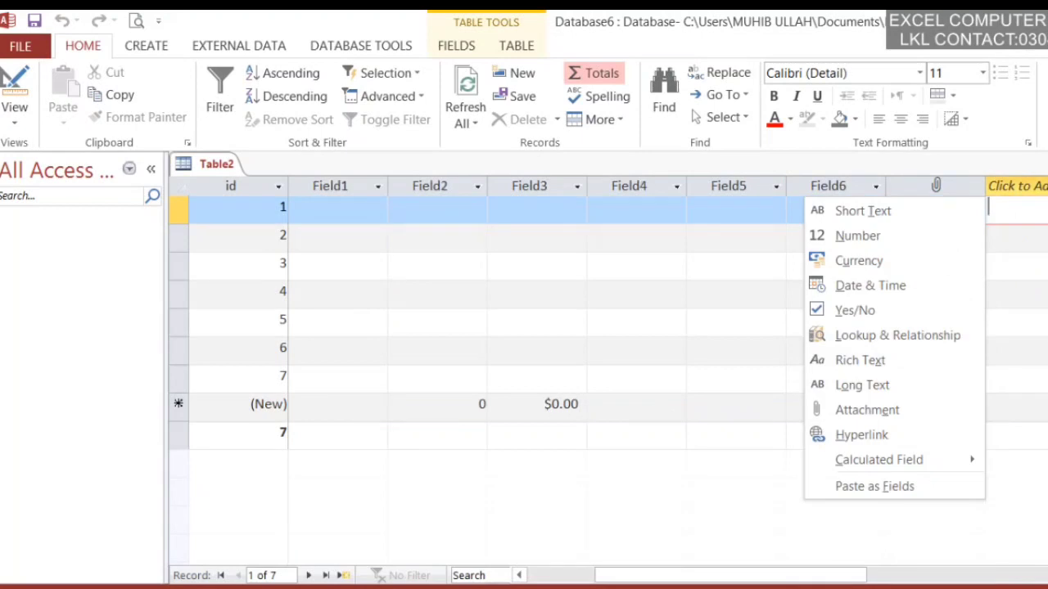
{"action": "left_click", "coordinate": [870, 358]}
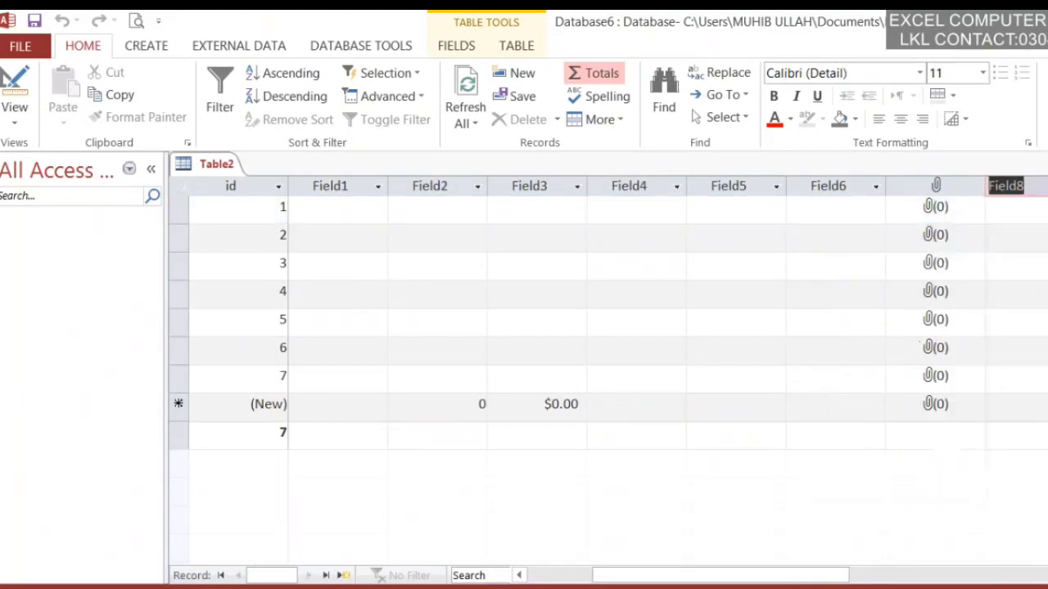
{"action": "key", "text": "Return"}
{"action": "left_click", "coordinate": [916, 414]}
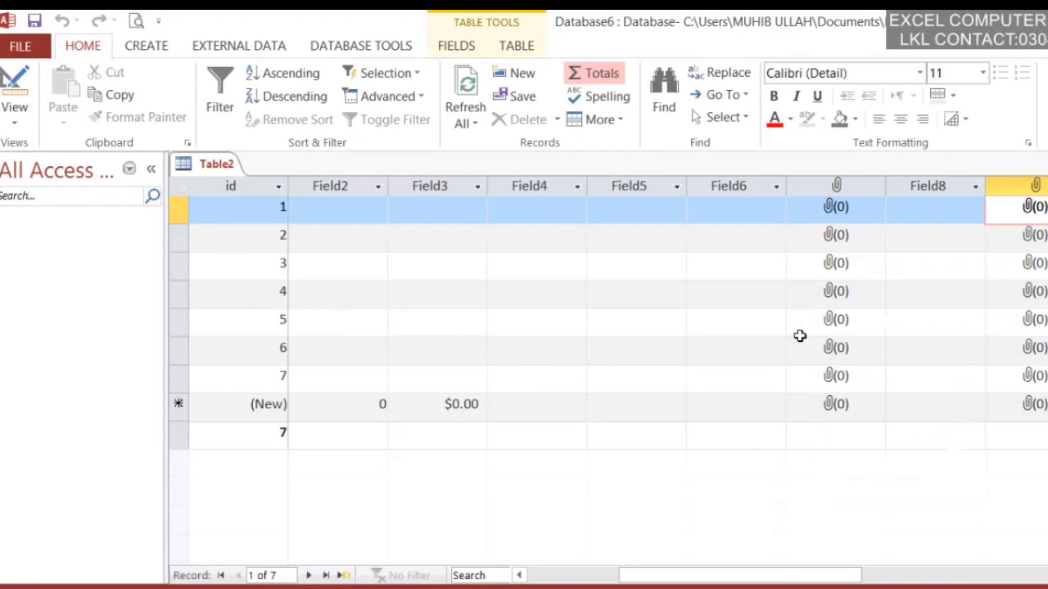
{"action": "left_click", "coordinate": [846, 315]}
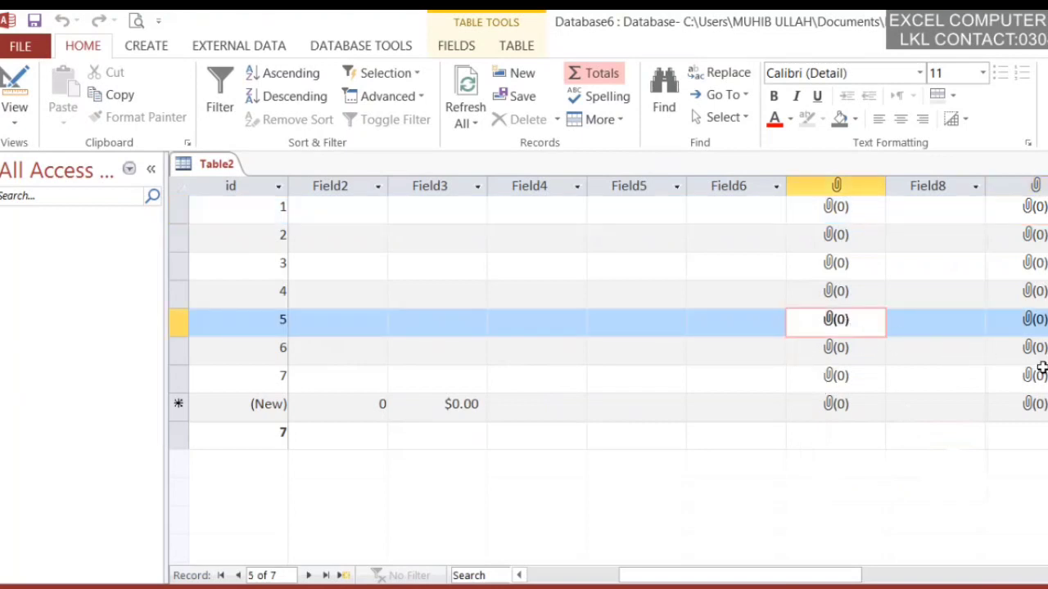
- Step across records 5 and 6 with arrow keys to check the id column stays frozen
{"action": "key", "text": "Left"}
{"action": "key", "text": "Left"}
{"action": "key", "text": "Left"}
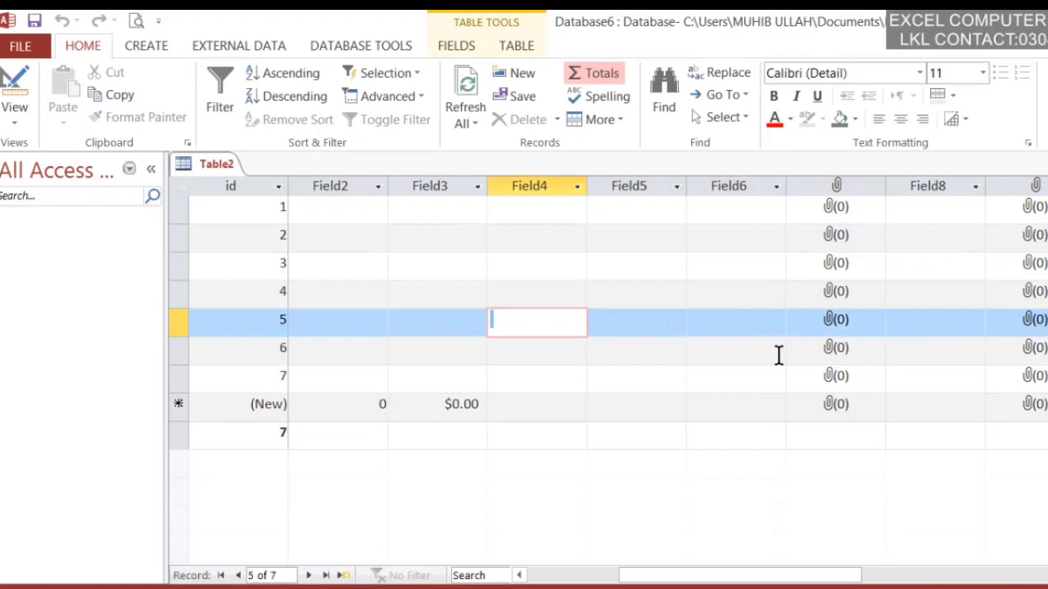
{"action": "key", "text": "Left"}
{"action": "key", "text": "Left"}
{"action": "key", "text": "Left"}
{"action": "key", "text": "Left"}
{"action": "key", "text": "Left"}
{"action": "key", "text": "Left"}
{"action": "key", "text": "Left"}
{"action": "key", "text": "Right"}
{"action": "key", "text": "Right"}
{"action": "key", "text": "Right"}
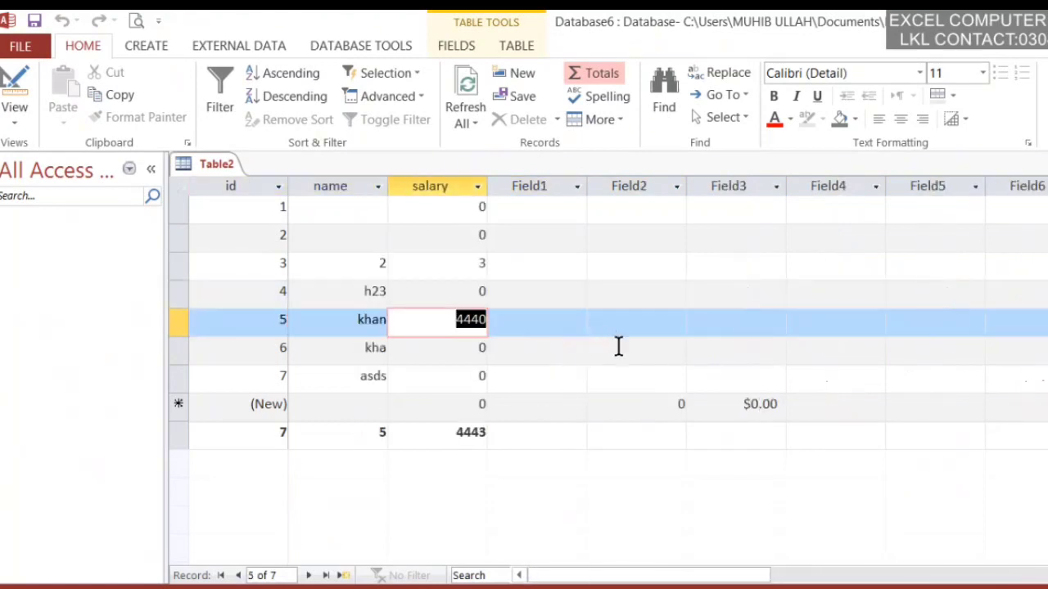
{"action": "key", "text": "Right"}
{"action": "key", "text": "Right"}
{"action": "key", "text": "Right"}
{"action": "key", "text": "Right"}
{"action": "key", "text": "Right"}
{"action": "key", "text": "Right"}
{"action": "key", "text": "Right"}
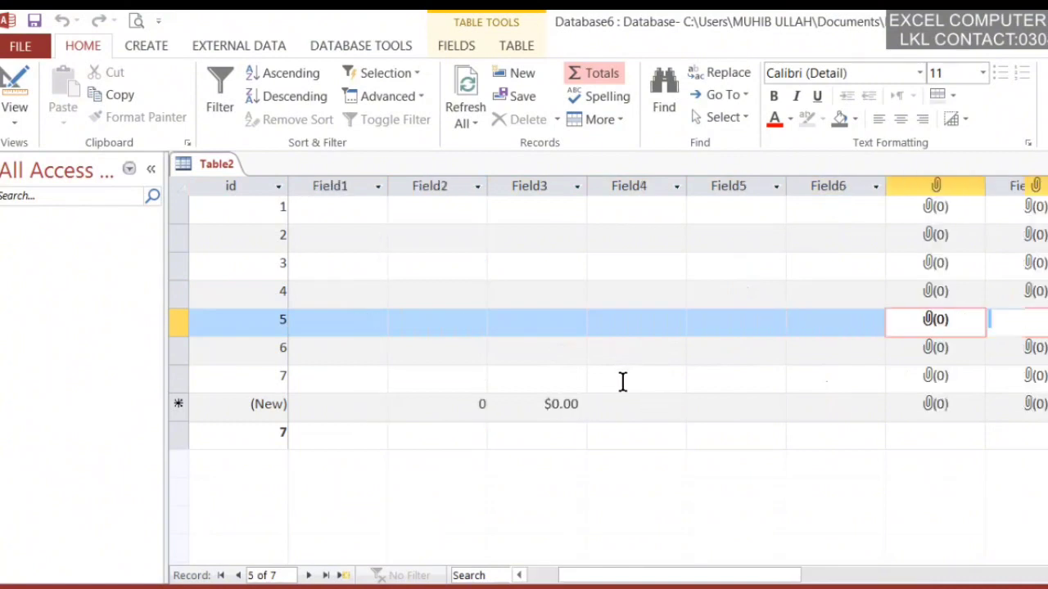
{"action": "key", "text": "Right"}
{"action": "key", "text": "Right"}
{"action": "key", "text": "Right"}
{"action": "key", "text": "Right"}
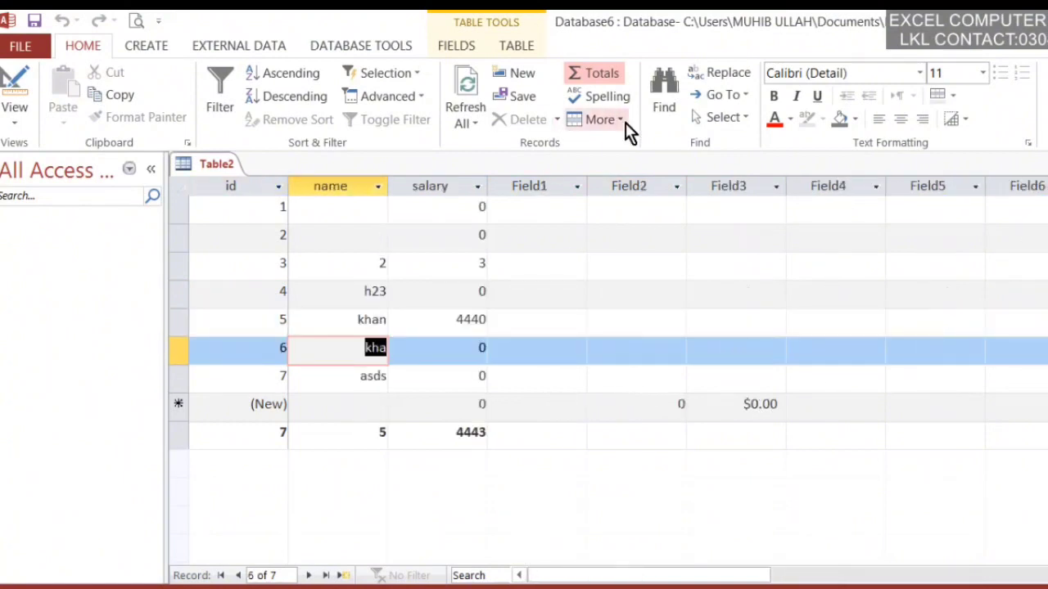
{"action": "key", "text": "Right"}
{"action": "key", "text": "Right"}
{"action": "key", "text": "Right"}
{"action": "key", "text": "Right"}
{"action": "key", "text": "Right"}
{"action": "key", "text": "Right"}
{"action": "key", "text": "Right"}
{"action": "key", "text": "Right"}
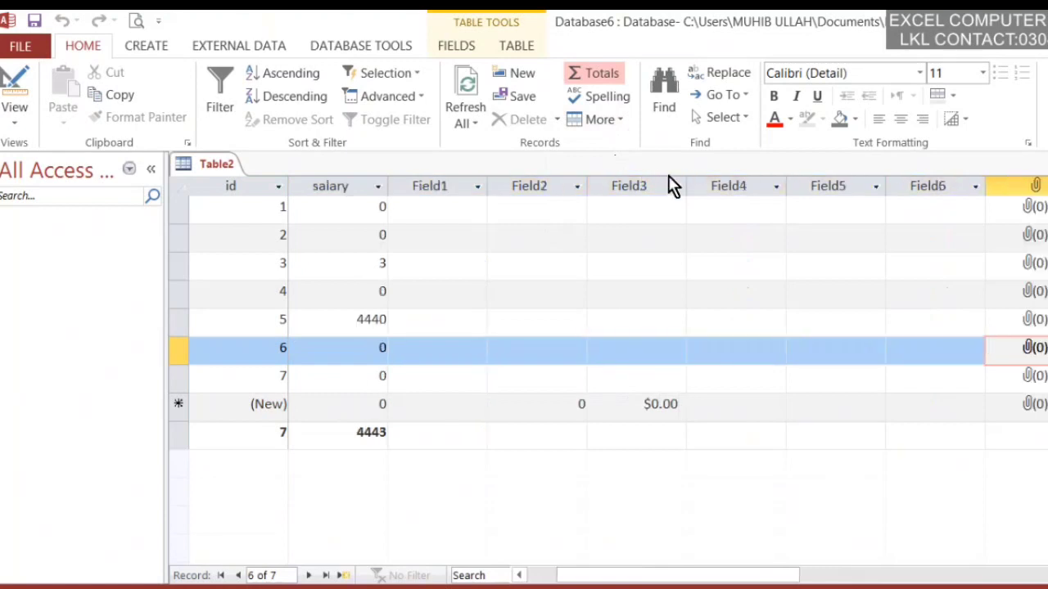
{"action": "key", "text": "Right"}
{"action": "key", "text": "Right"}
{"action": "key", "text": "Right"}
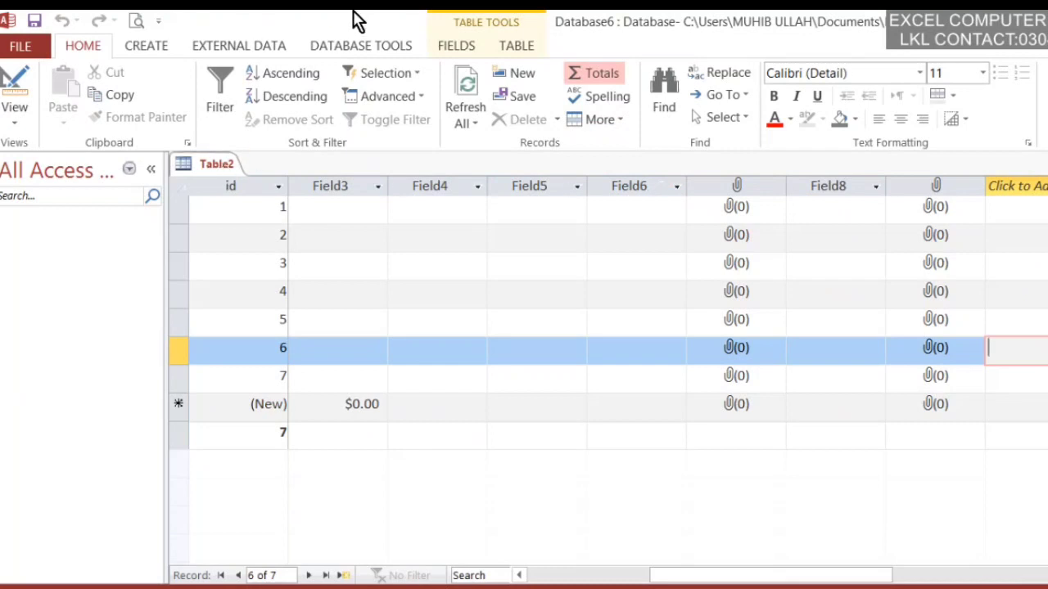
{"action": "left_click", "coordinate": [600, 120]}
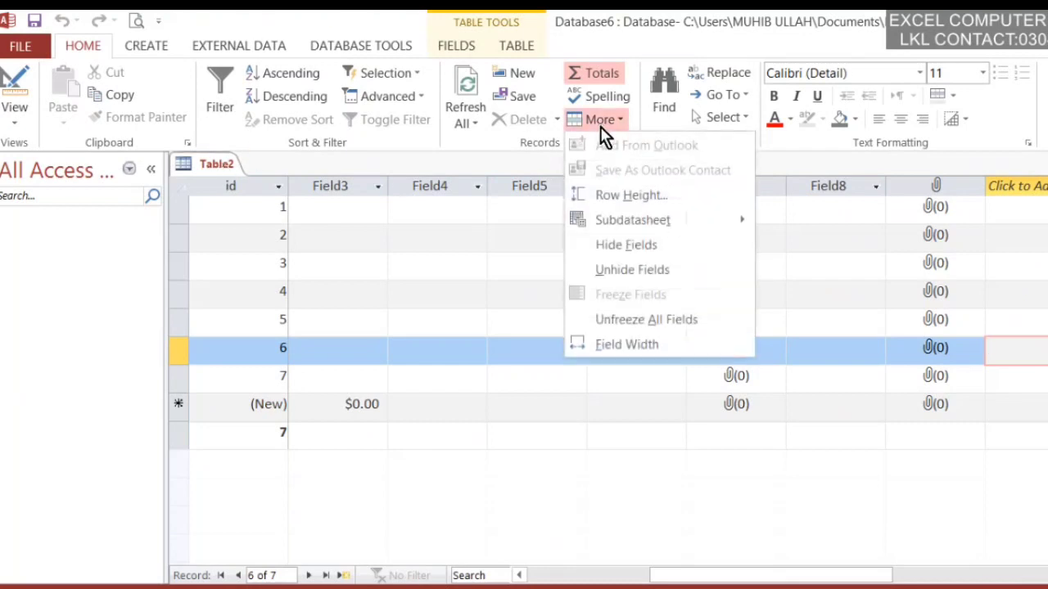
- Unfreeze all fields and move across records 5 and 6 to confirm id scrolls away
{"action": "left_click", "coordinate": [688, 326]}
{"action": "left_click", "coordinate": [790, 331]}
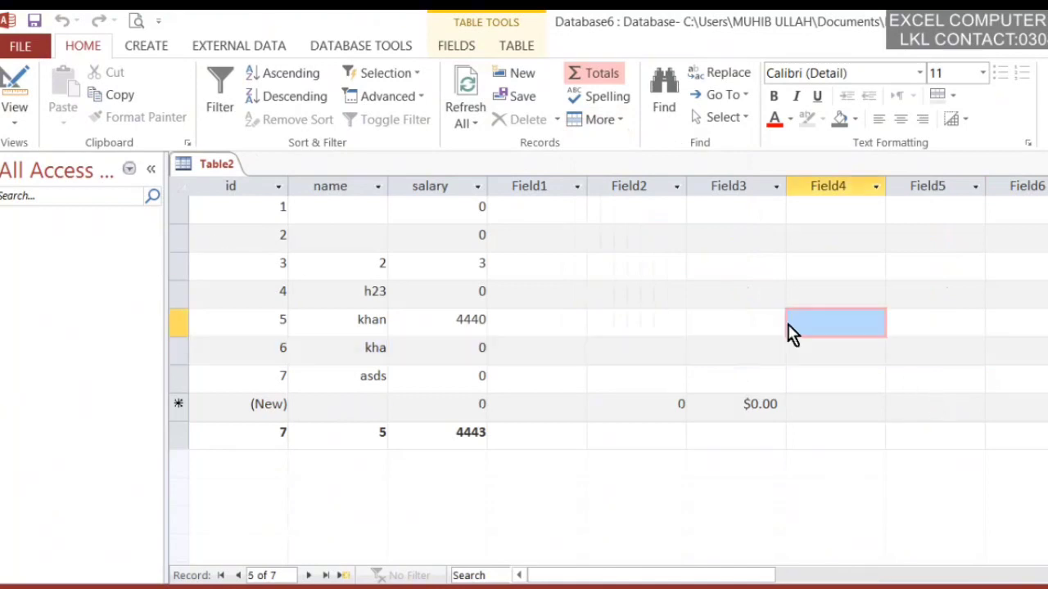
{"action": "key", "text": "shift+Right"}
{"action": "key", "text": "shift+Right"}
{"action": "key", "text": "shift+Right"}
{"action": "key", "text": "shift+Right"}
{"action": "key", "text": "shift+Right"}
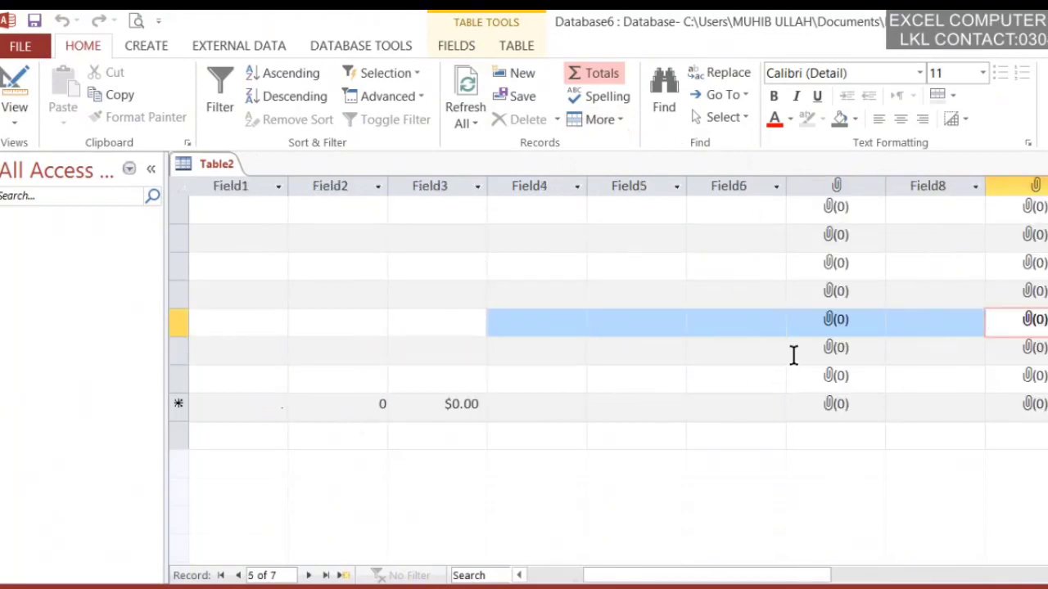
{"action": "key", "text": "Tab"}
{"action": "key", "text": "Tab"}
{"action": "key", "text": "Tab"}
{"action": "key", "text": "Tab"}
{"action": "key", "text": "Tab"}
{"action": "key", "text": "Tab"}
{"action": "key", "text": "Tab"}
{"action": "key", "text": "Tab"}
{"action": "key", "text": "Tab"}
{"action": "key", "text": "Tab"}
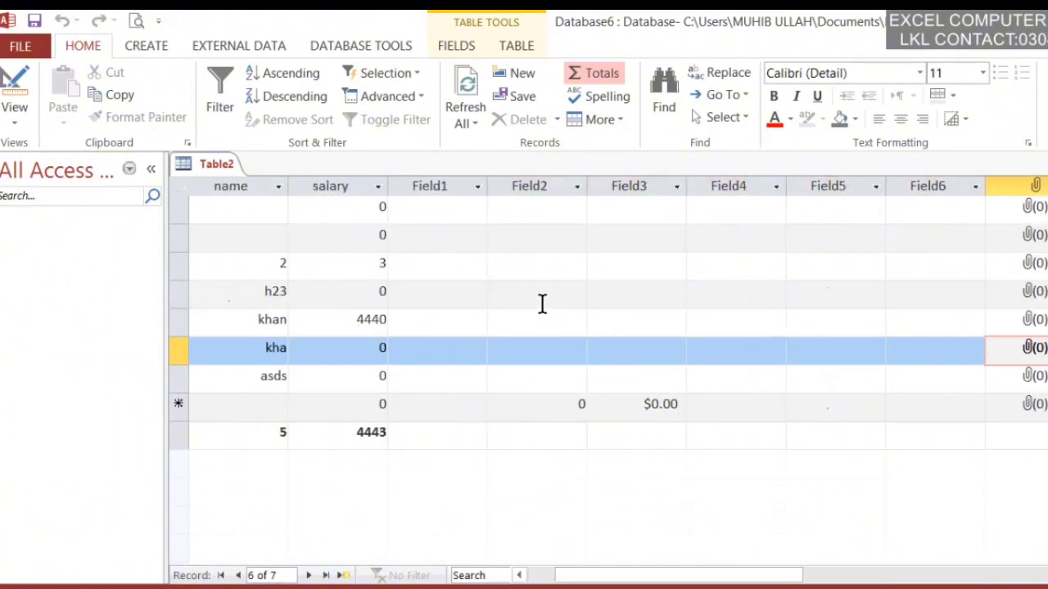
{"action": "left_click", "coordinate": [594, 120]}
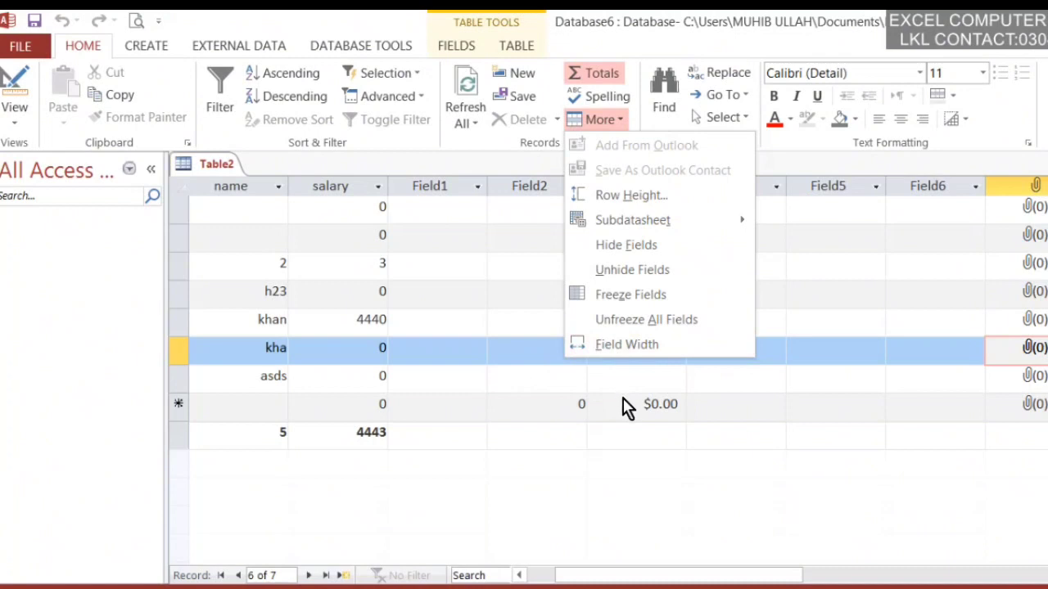
- Shorten the attachments column's width value by one digit and apply it
{"action": "left_click", "coordinate": [627, 350]}
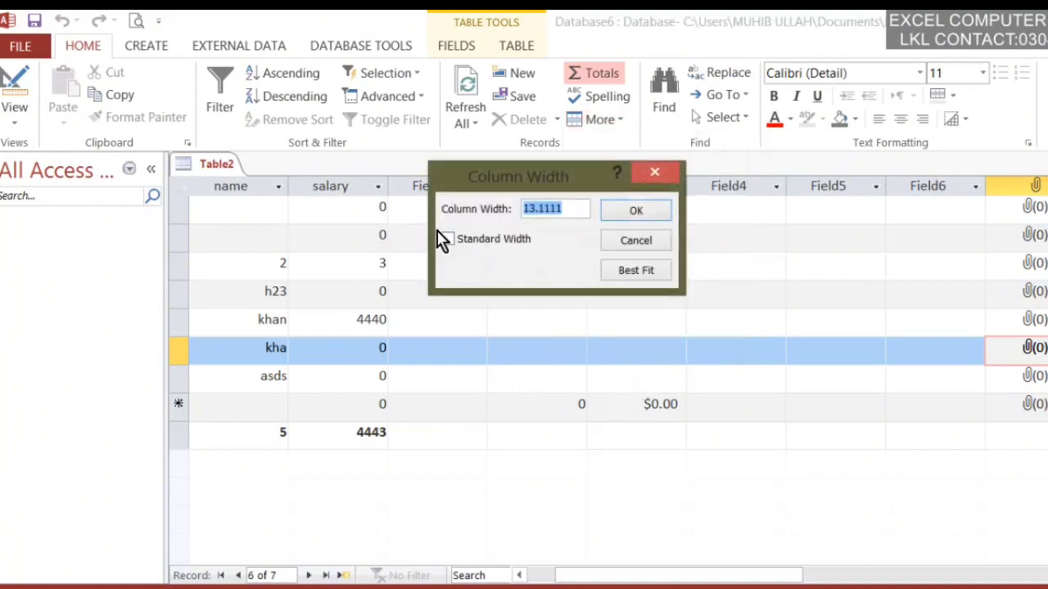
{"action": "left_click", "coordinate": [565, 209]}
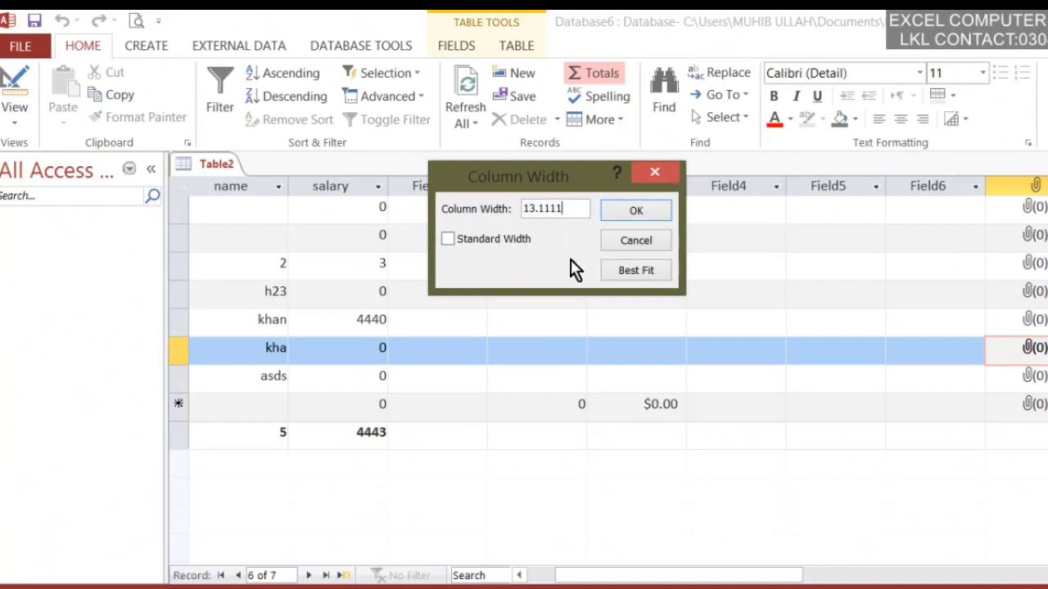
{"action": "key", "text": "BackSpace"}
{"action": "key", "text": "BackSpace"}
{"action": "key", "text": "BackSpace"}
{"action": "key", "text": "BackSpace"}
{"action": "key", "text": "BackSpace"}
{"action": "key", "text": "BackSpace"}
{"action": "left_click", "coordinate": [642, 217]}
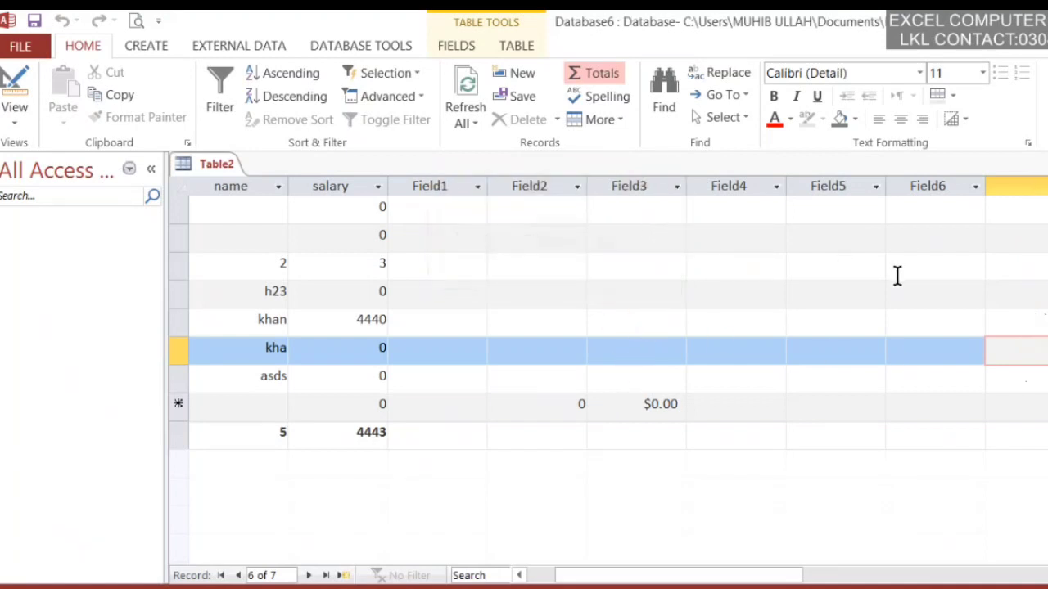
- Reopen the attachments column width (now 25), then select record 3's Field2 cell
{"action": "left_click", "coordinate": [620, 120]}
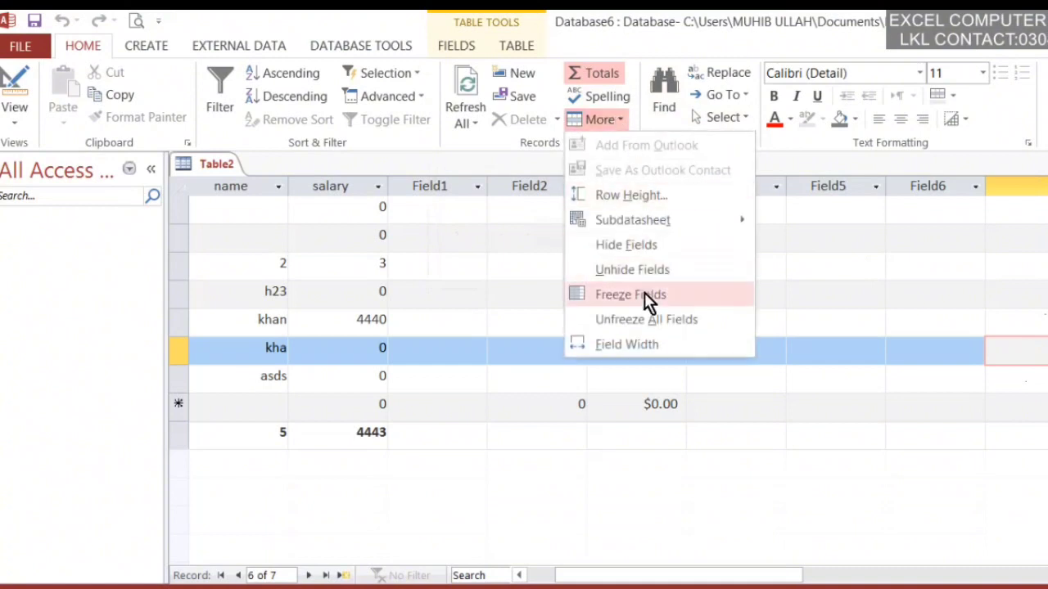
{"action": "left_click", "coordinate": [657, 344]}
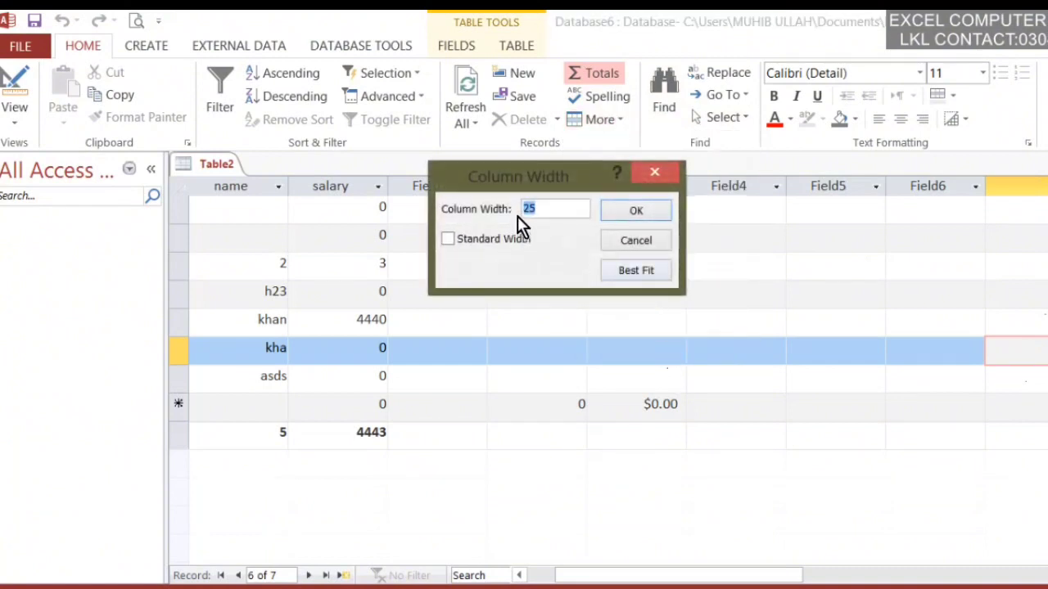
{"action": "left_click", "coordinate": [540, 209]}
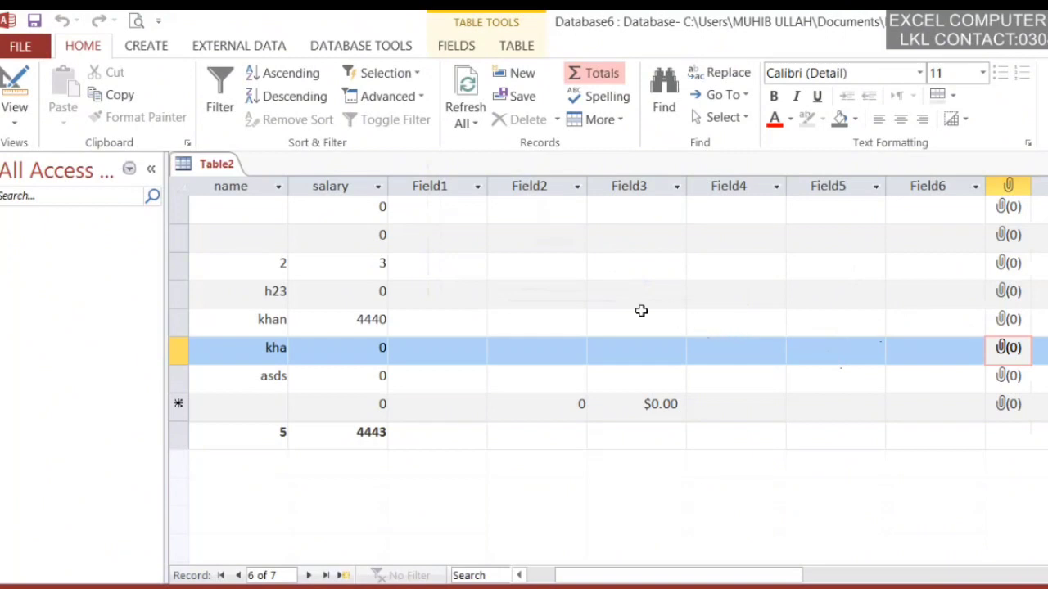
{"action": "left_click", "coordinate": [526, 266]}
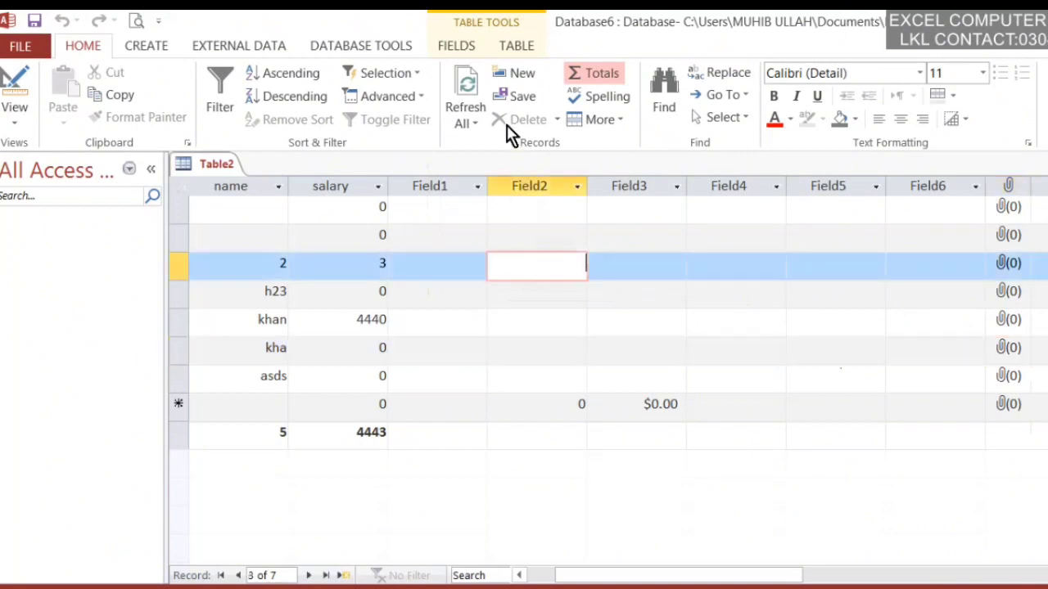
- Set the Field2 column width to 30 in the Field Width dialog
{"action": "left_click", "coordinate": [594, 120]}
{"action": "left_click", "coordinate": [655, 348]}
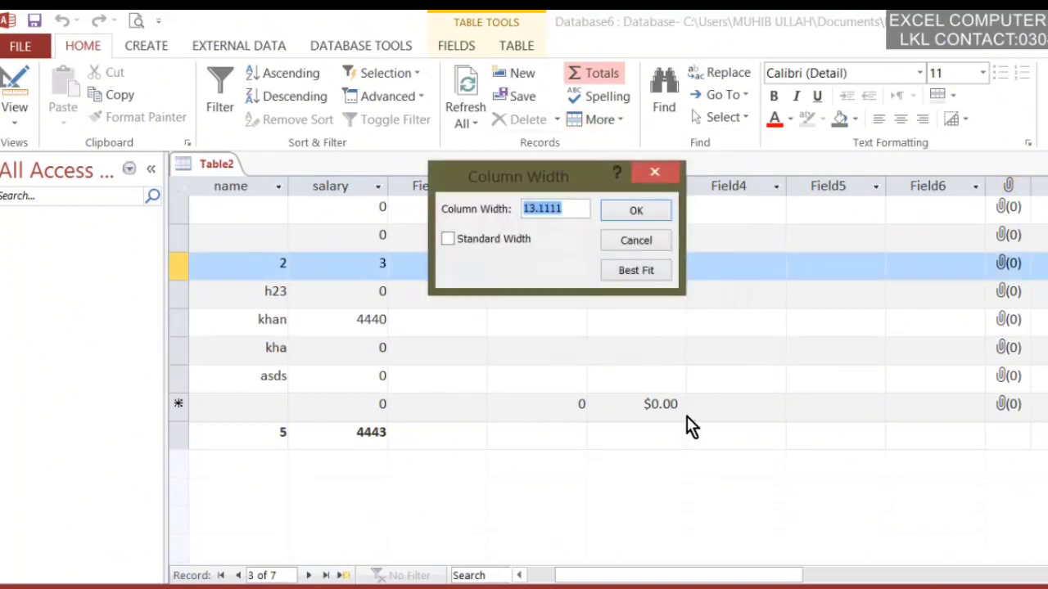
{"action": "key", "text": "BackSpace"}
{"action": "type", "text": "30"}
{"action": "left_click_drag", "start_coordinate": [559, 186], "coordinate": [558, 378]}
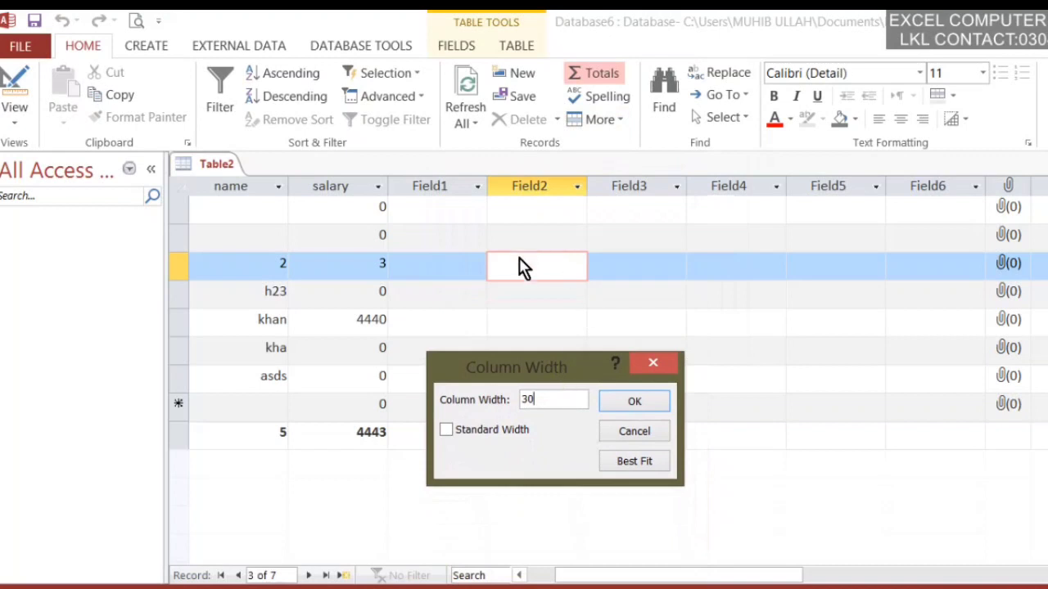
{"action": "left_click", "coordinate": [645, 409]}
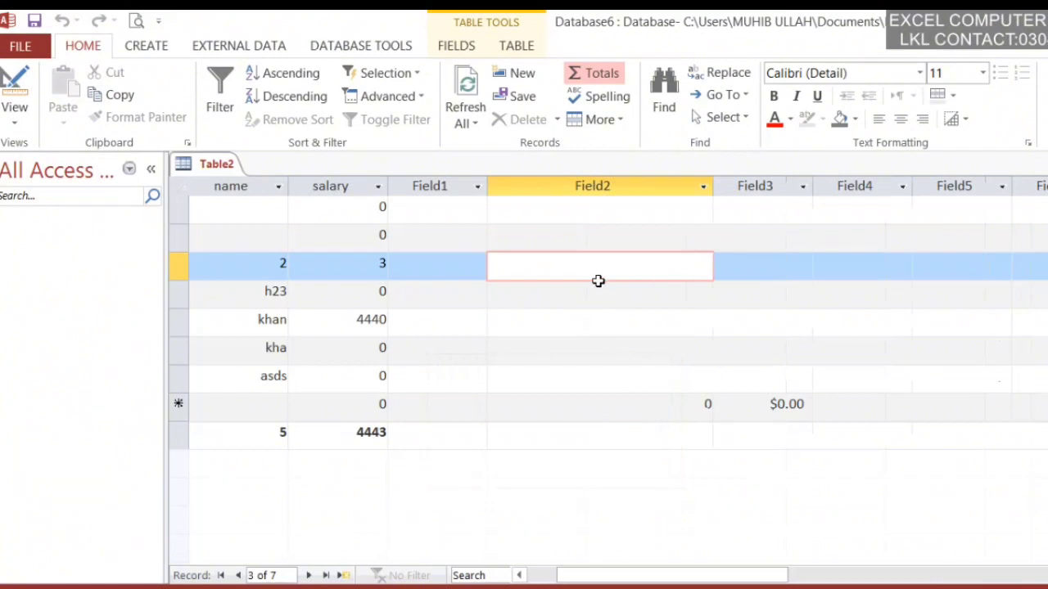
- Select record 1's name cell and bring up the More options for the datasheet
{"action": "left_click", "coordinate": [585, 123]}
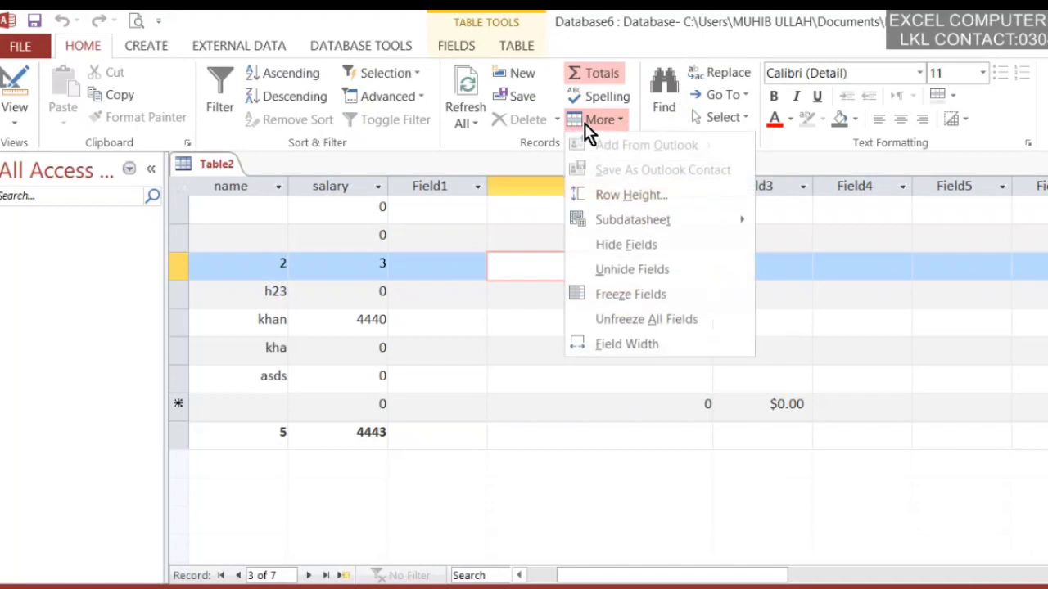
{"action": "mouse_move", "coordinate": [709, 223]}
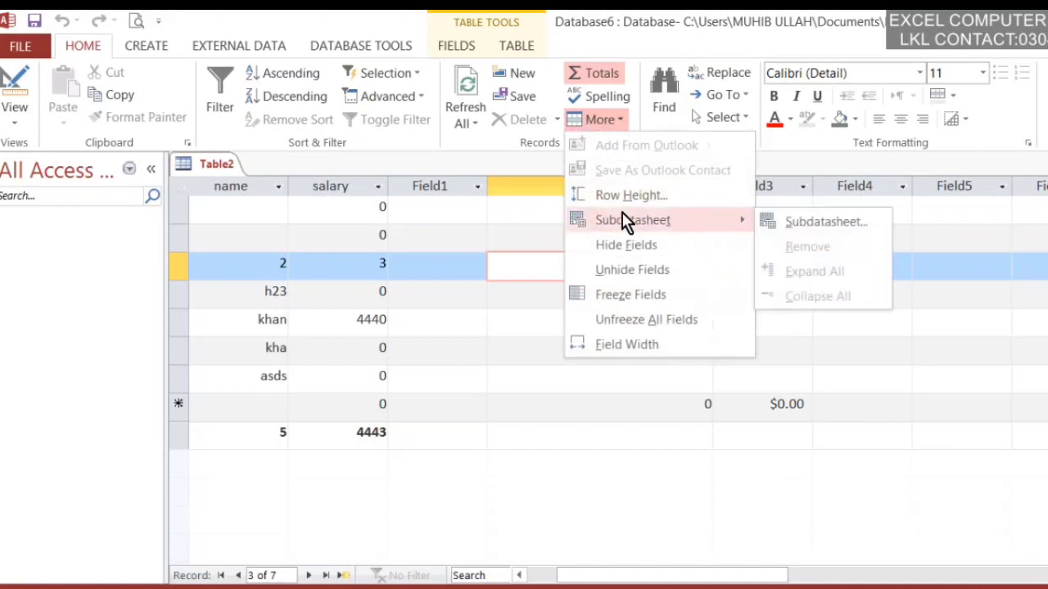
{"action": "left_click", "coordinate": [355, 237]}
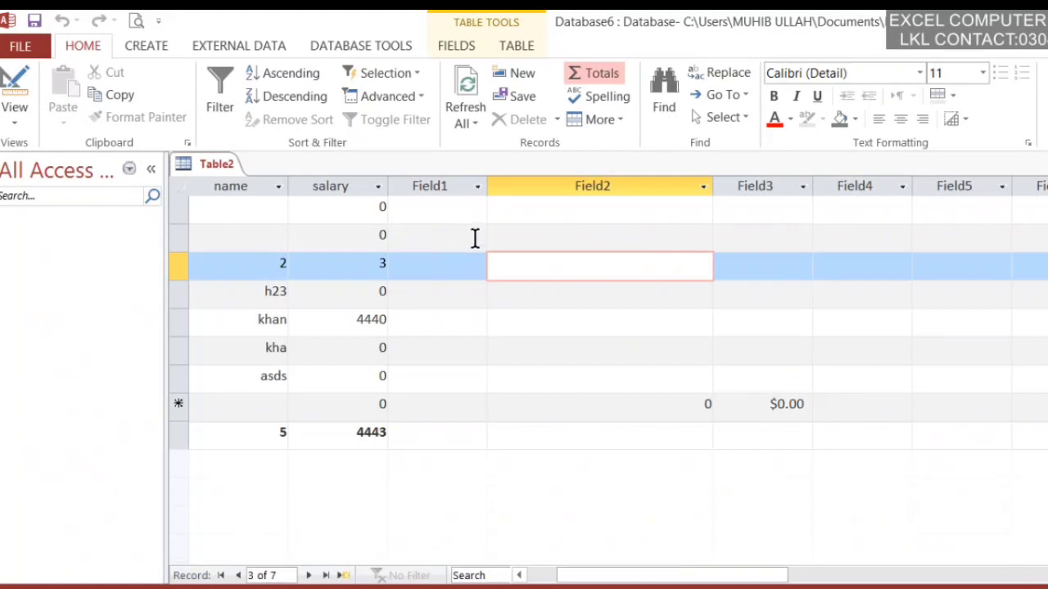
{"action": "left_click", "coordinate": [229, 235]}
{"action": "left_click", "coordinate": [249, 205]}
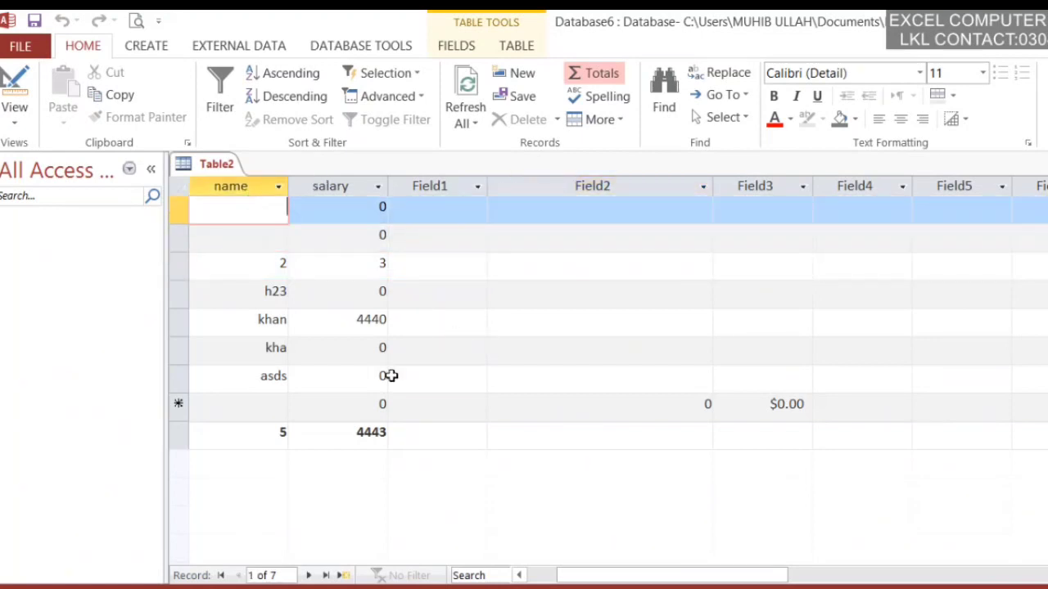
{"action": "left_click_drag", "start_coordinate": [660, 576], "coordinate": [598, 575]}
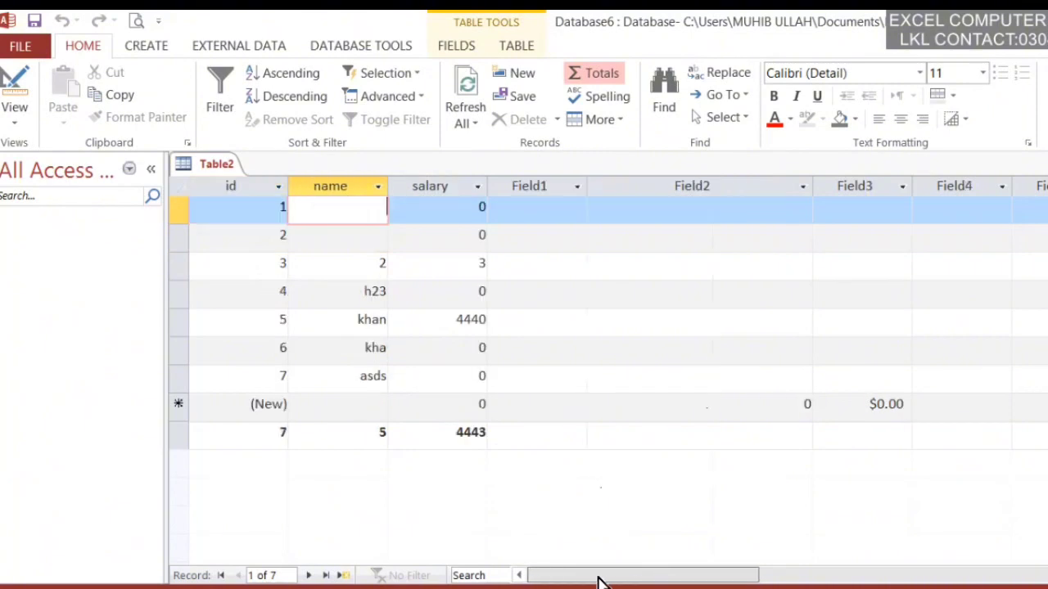
{"action": "left_click", "coordinate": [592, 122]}
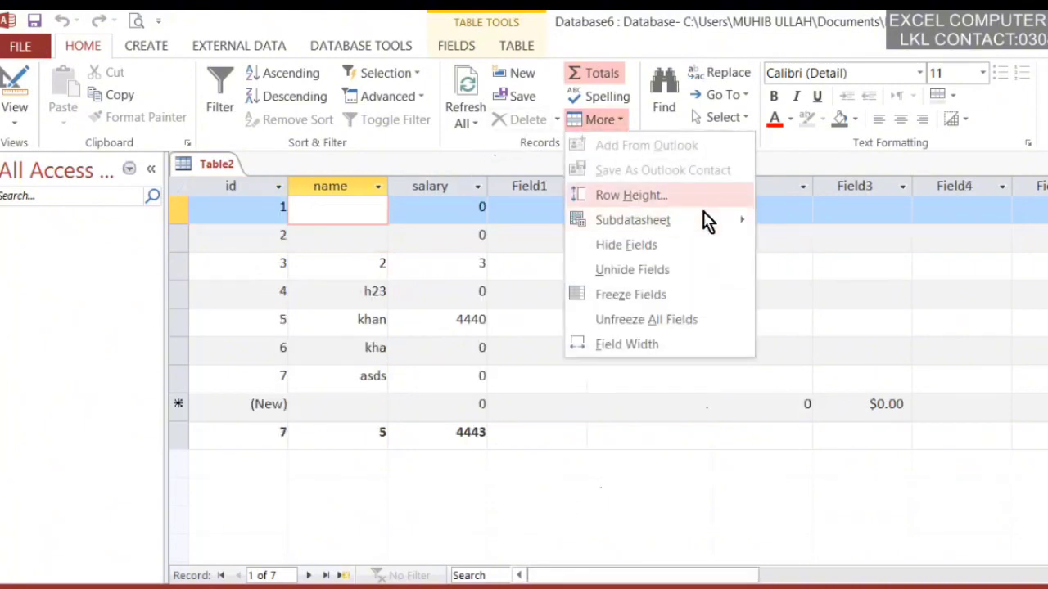
- Insert Table2 as its own subdatasheet linked on id and accept creating the relationship
{"action": "mouse_move", "coordinate": [706, 223]}
{"action": "left_click", "coordinate": [800, 224]}
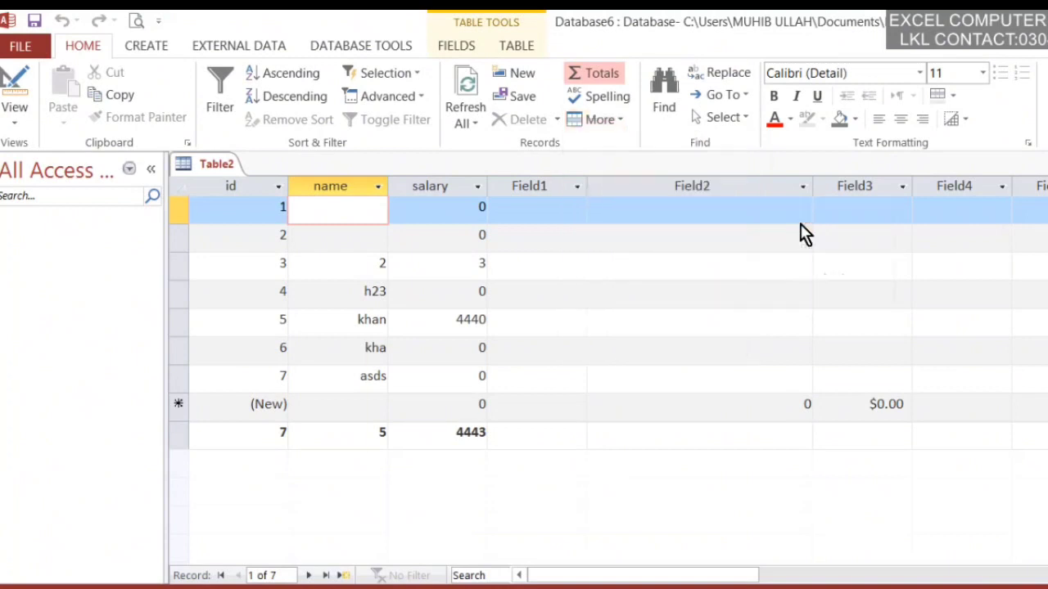
{"action": "left_click", "coordinate": [424, 156]}
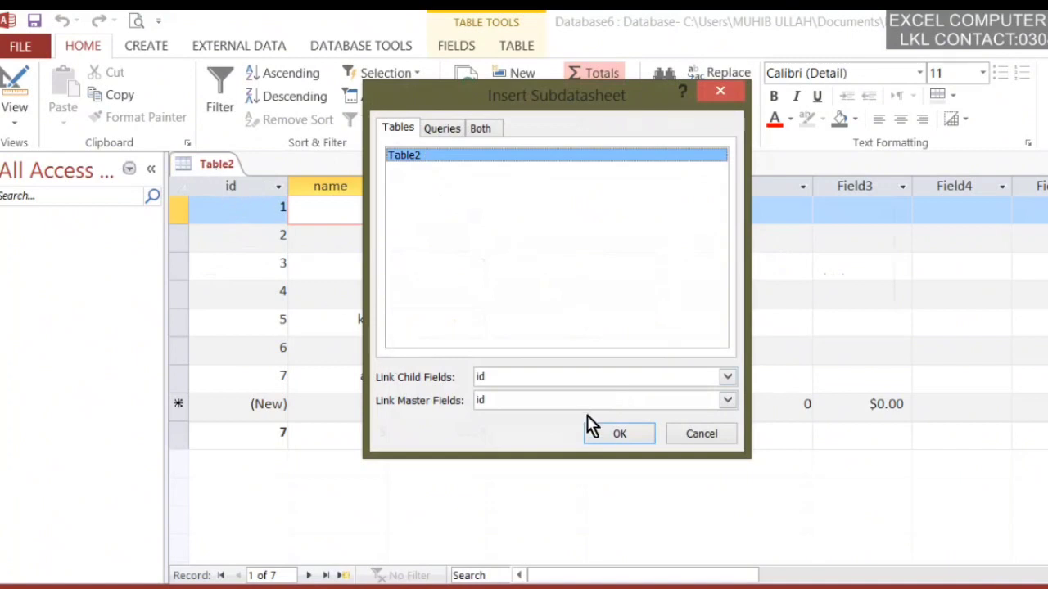
{"action": "left_click", "coordinate": [613, 432]}
{"action": "left_click", "coordinate": [528, 382]}
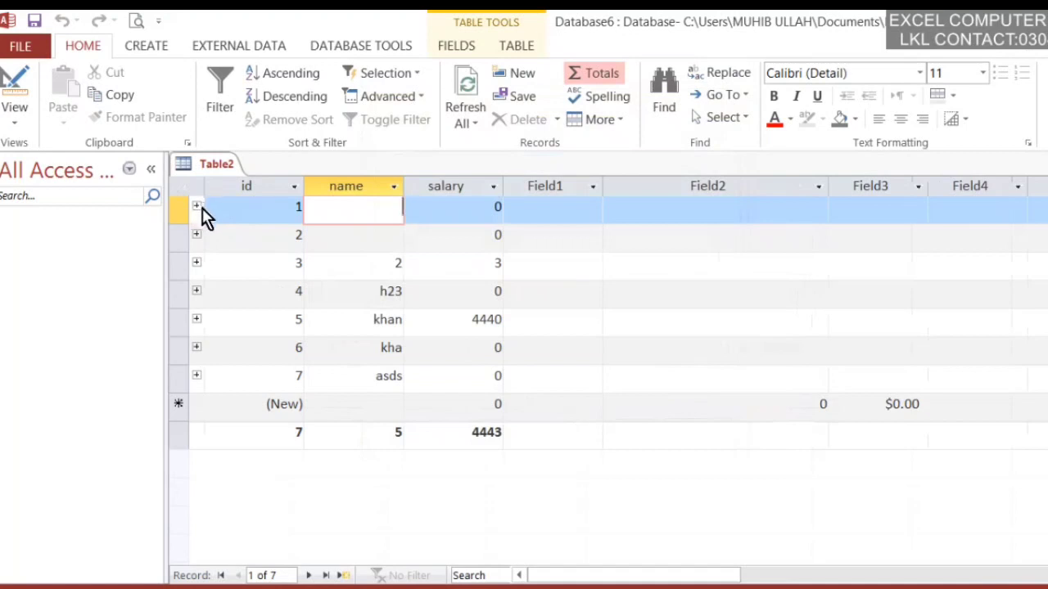
- Expand and collapse the subdatasheets of records 1 and 2, then show the Subdatasheet options
{"action": "left_click", "coordinate": [199, 207]}
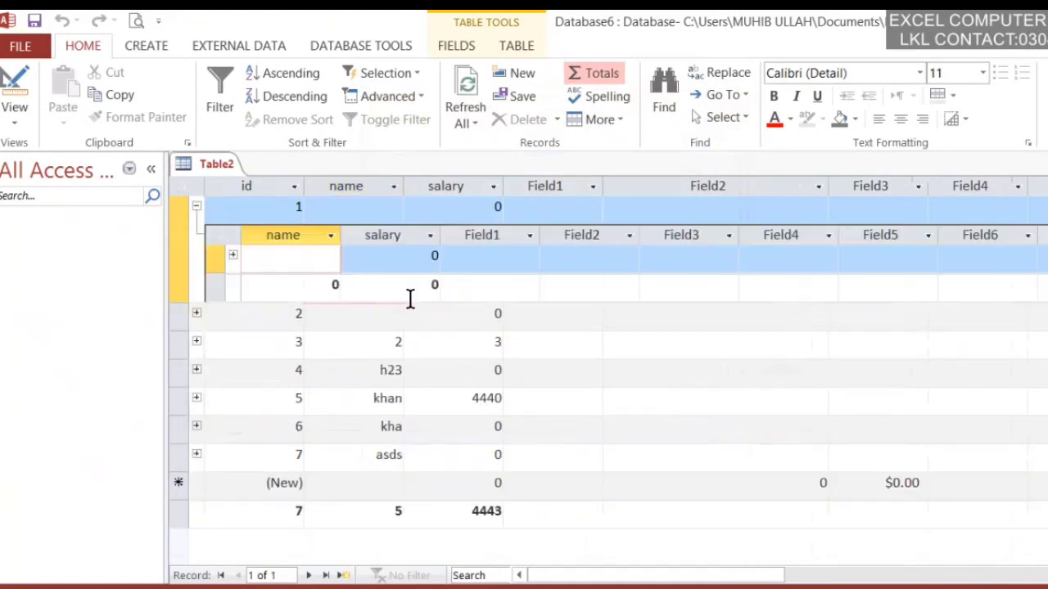
{"action": "left_click", "coordinate": [297, 210]}
{"action": "left_click", "coordinate": [332, 257]}
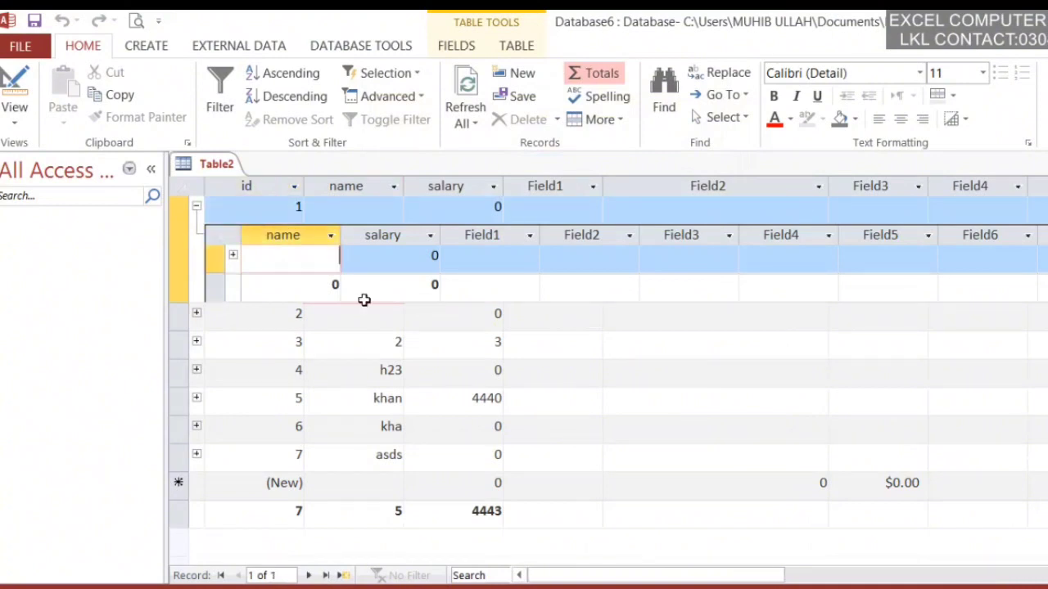
{"action": "left_click", "coordinate": [196, 207]}
{"action": "left_click", "coordinate": [197, 235]}
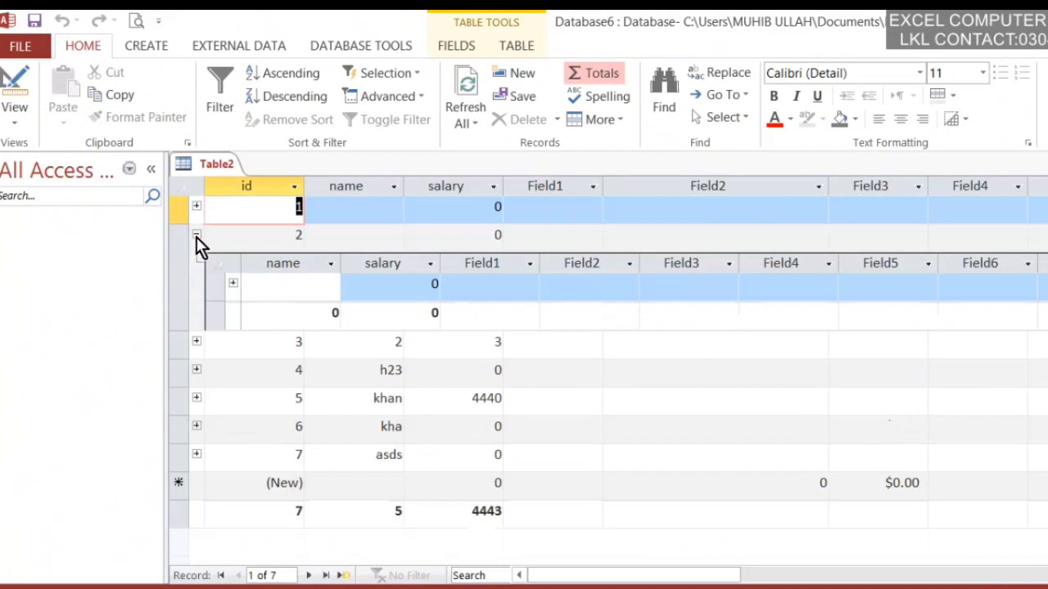
{"action": "left_click", "coordinate": [196, 235]}
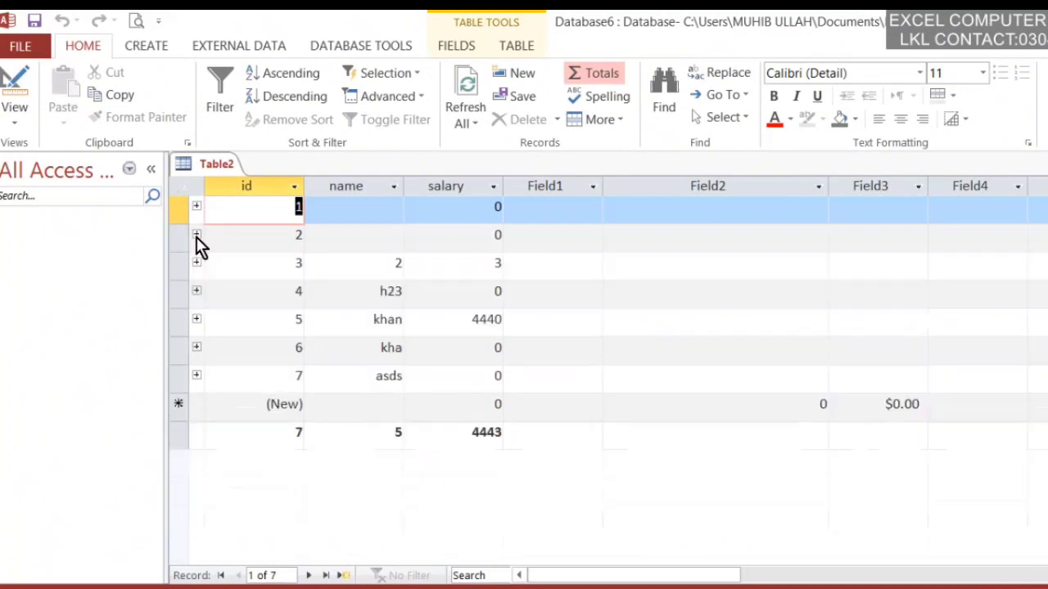
{"action": "left_click", "coordinate": [594, 123]}
{"action": "mouse_move", "coordinate": [730, 225]}
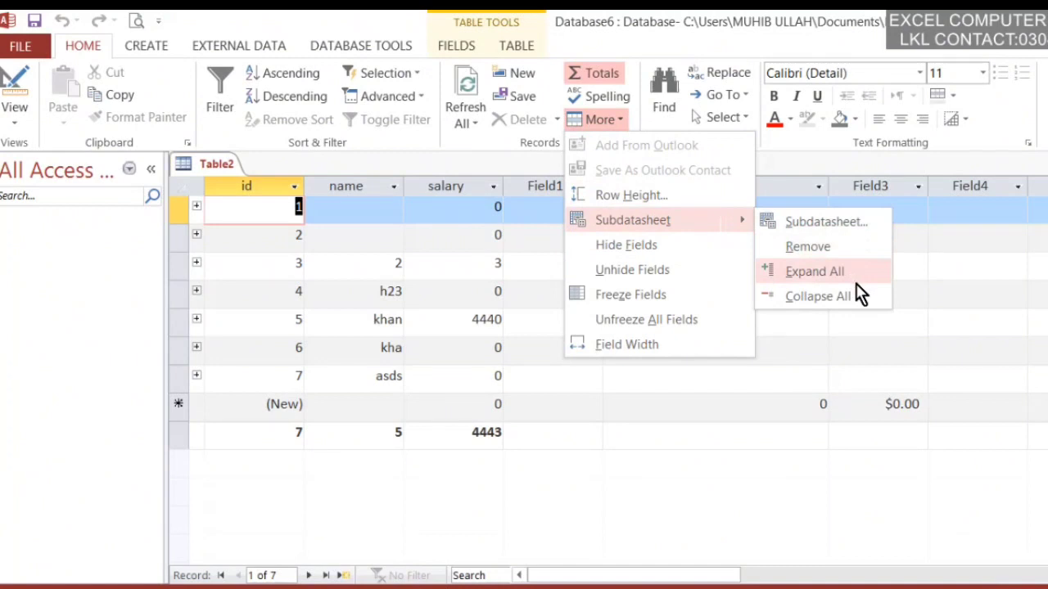
{"action": "left_click", "coordinate": [836, 270]}
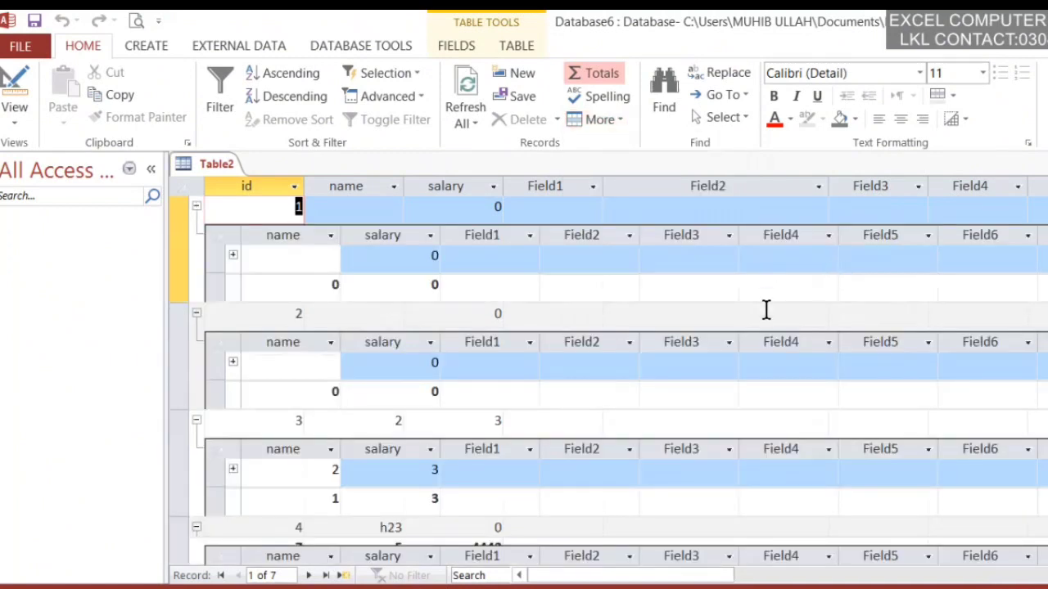
{"action": "left_click", "coordinate": [618, 120]}
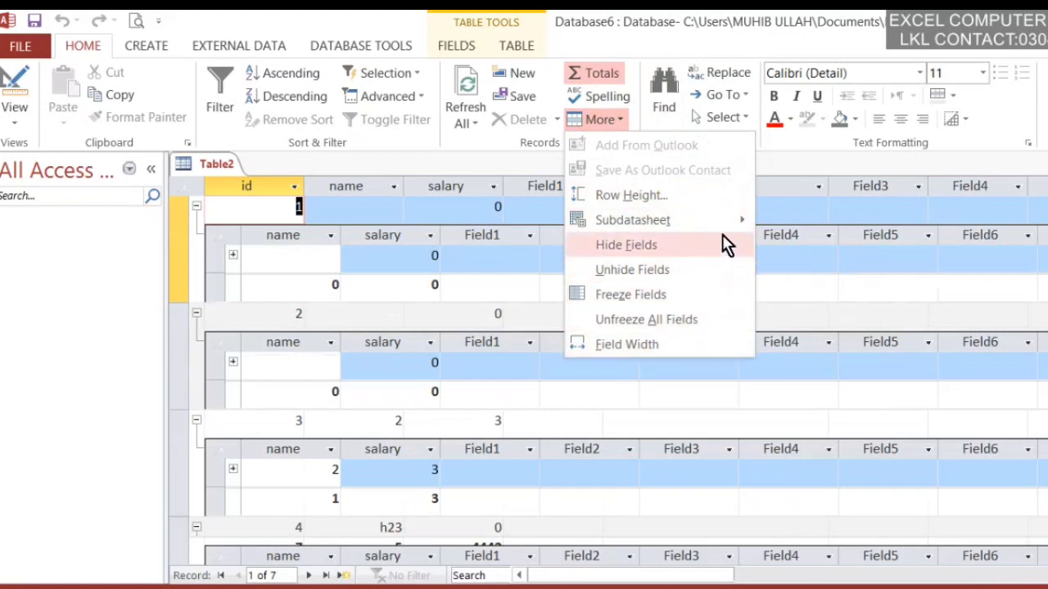
{"action": "mouse_move", "coordinate": [722, 232]}
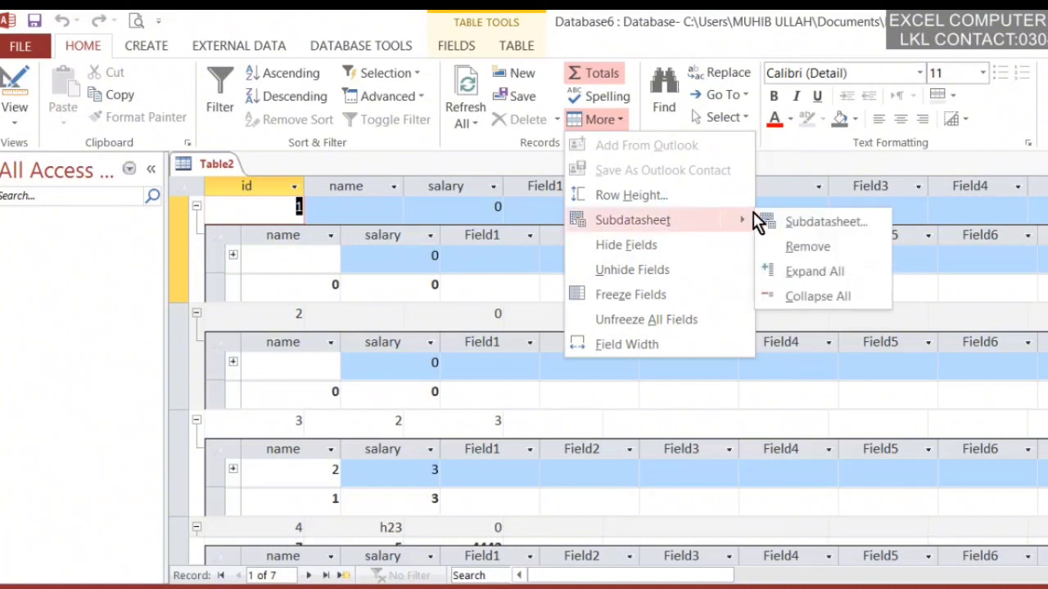
{"action": "left_click", "coordinate": [818, 298]}
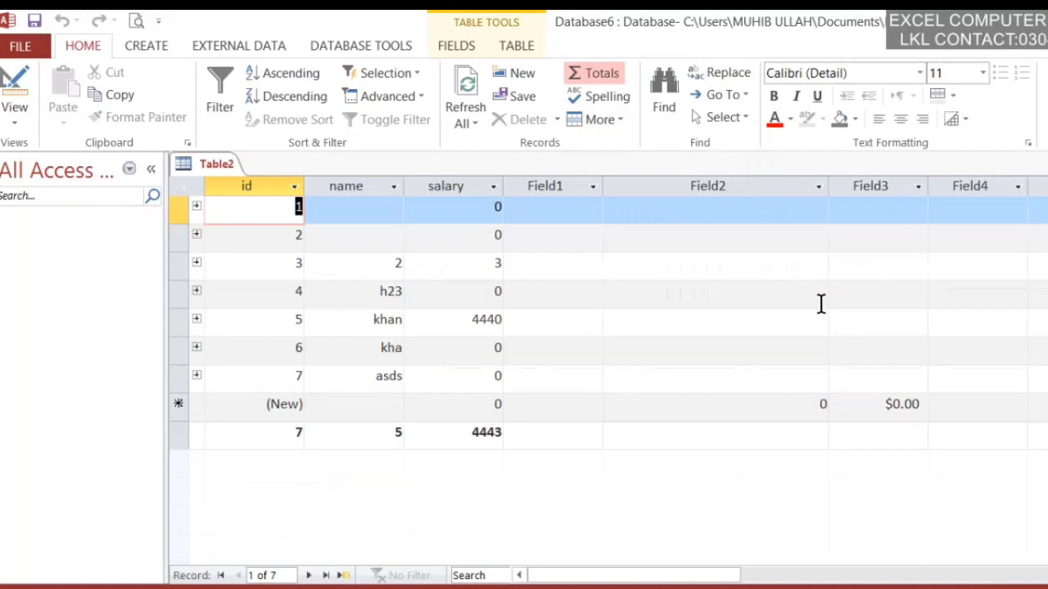
- Remove Table2's subdatasheet with More > Subdatasheet > Remove
{"action": "left_click", "coordinate": [615, 120]}
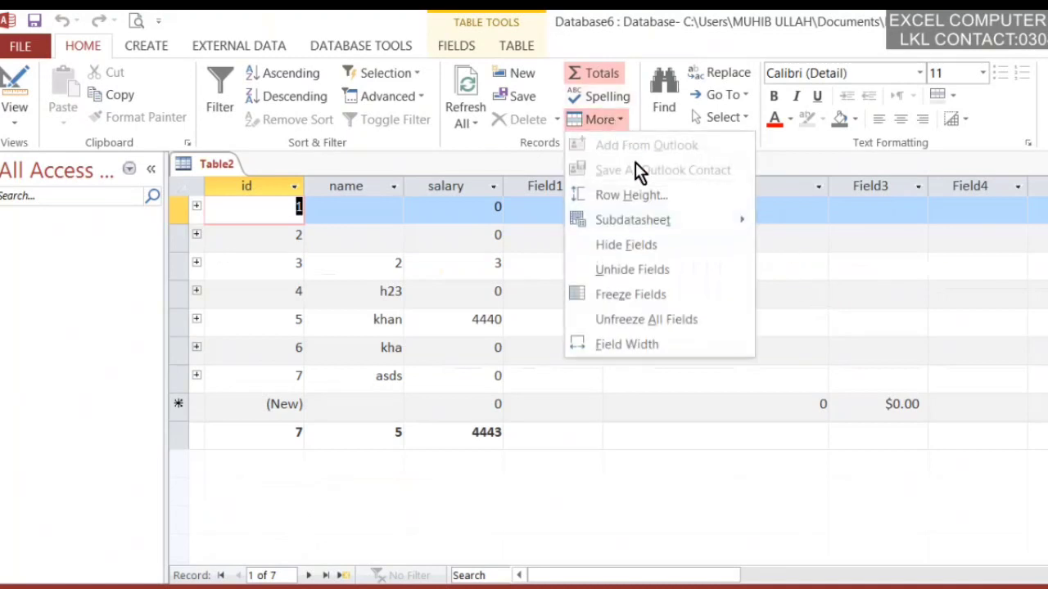
{"action": "mouse_move", "coordinate": [732, 229]}
{"action": "left_click", "coordinate": [786, 246]}
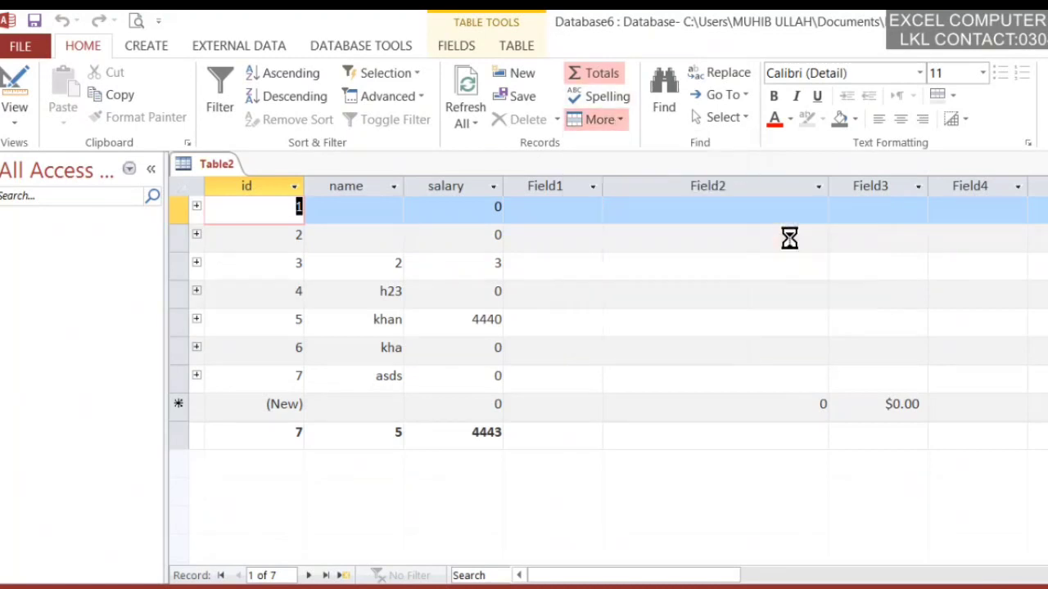